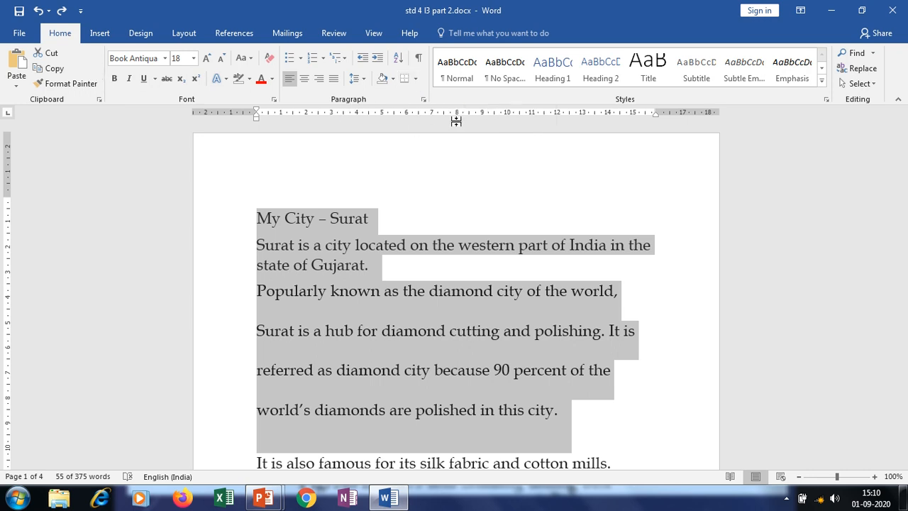
Set up a box border for the selected paragraphs with the diagonally striped line style, dark blue color and 3 pt width.
click(417, 80)
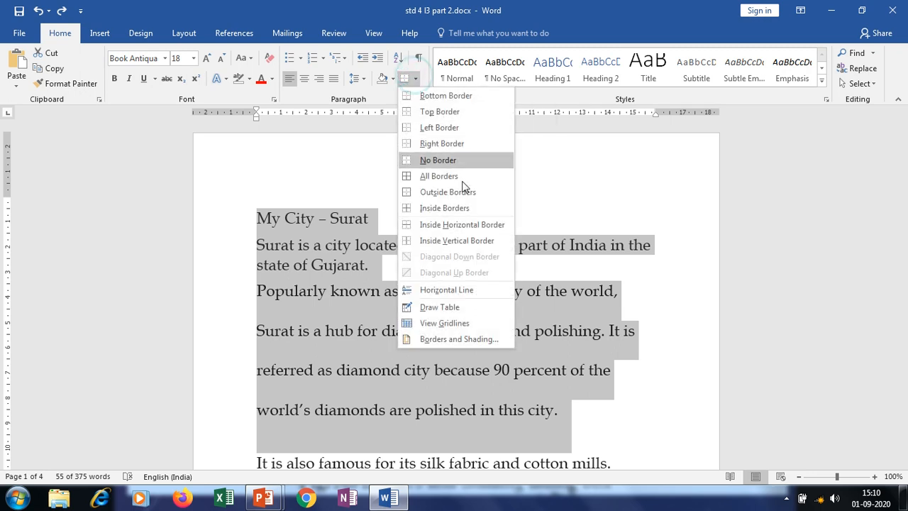
click(446, 340)
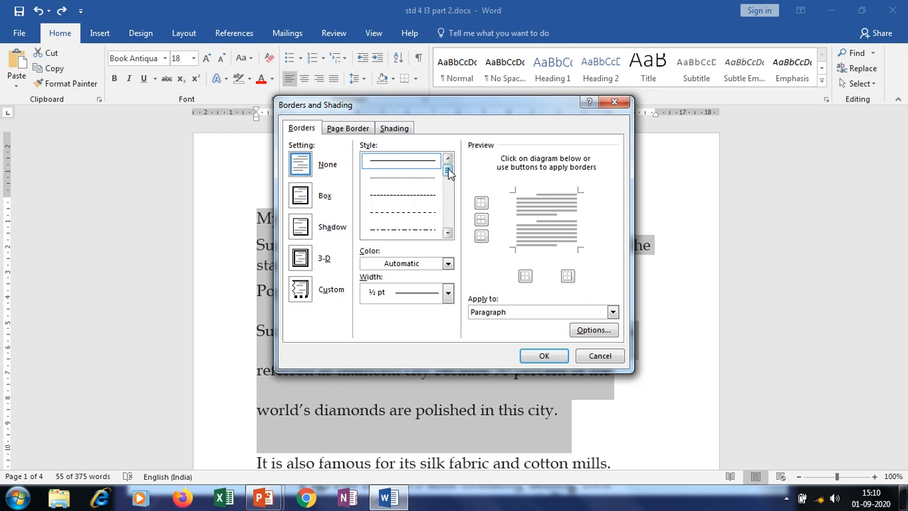
drag(448, 172, 448, 216)
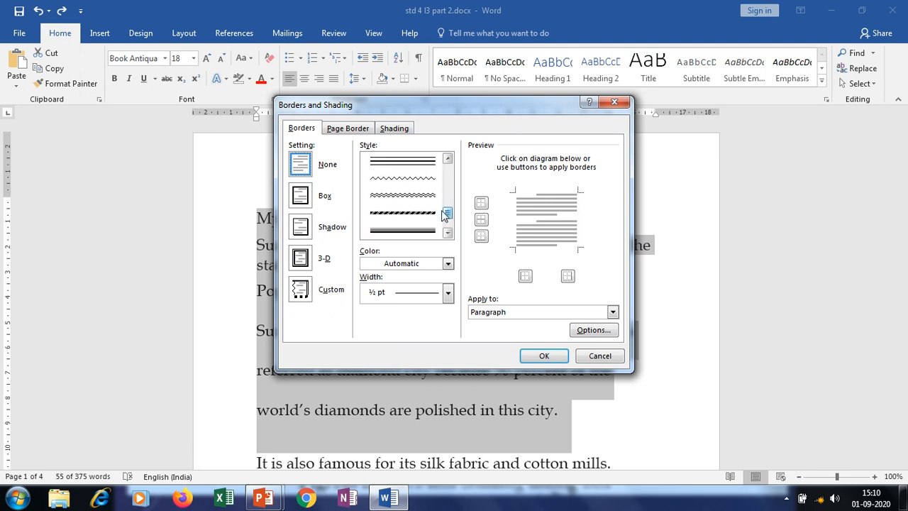
click(430, 213)
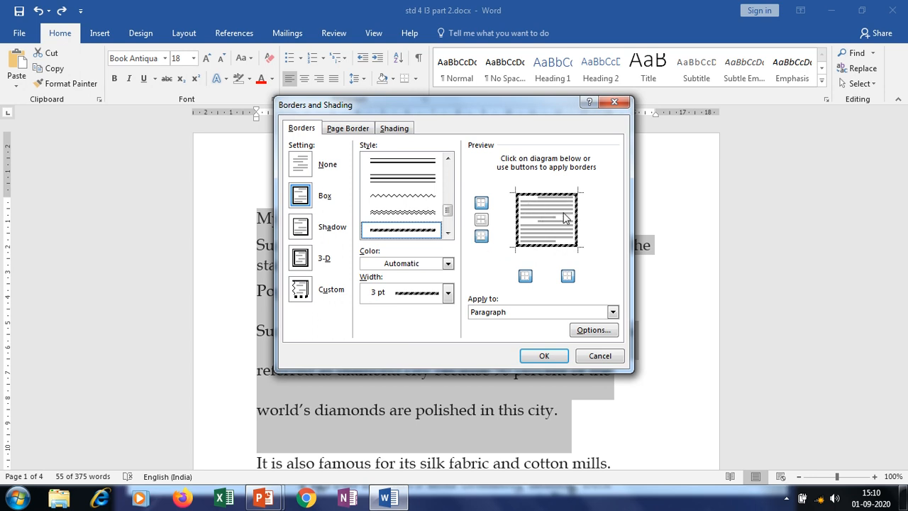
click(448, 263)
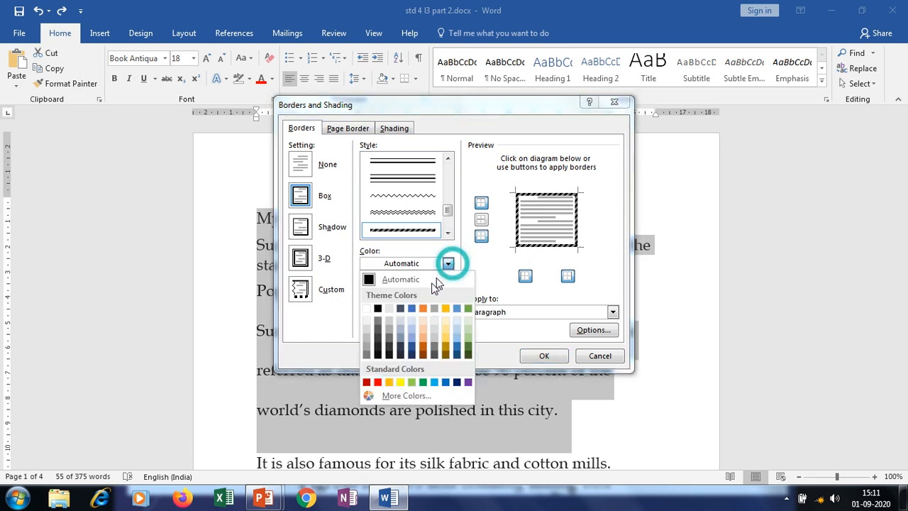
click(411, 350)
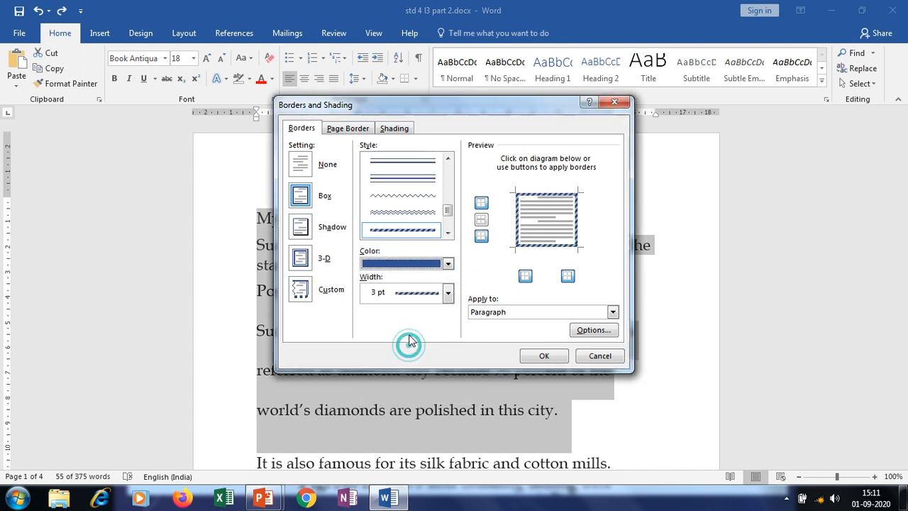
click(448, 294)
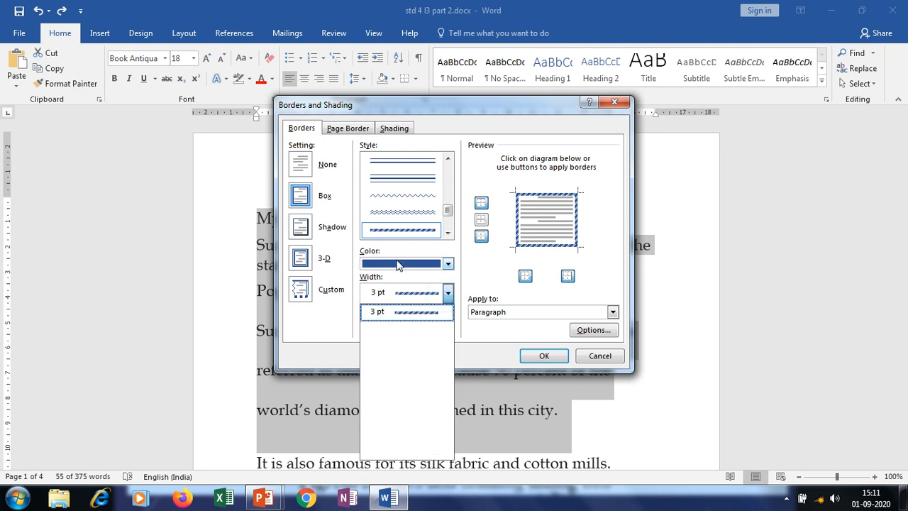
click(447, 296)
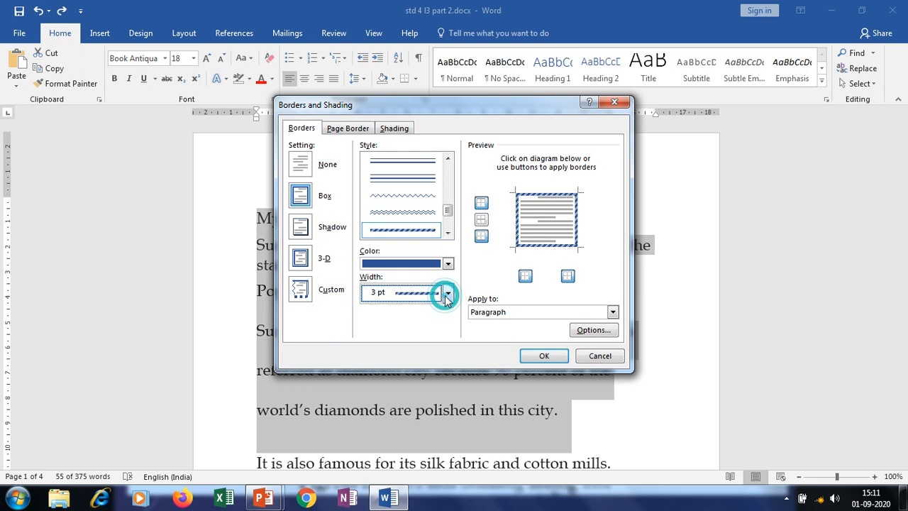
Change the border style to the single wavy line and set its width to 1 ½ pt.
click(424, 196)
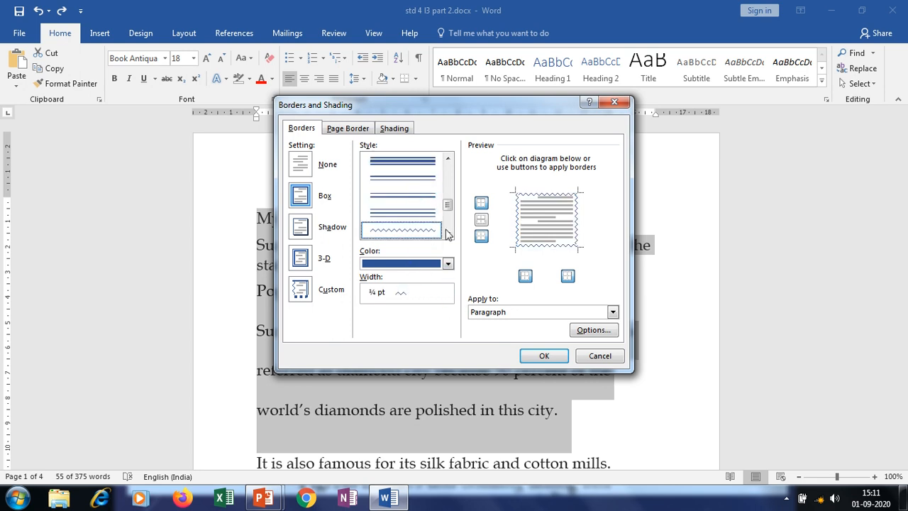
click(448, 295)
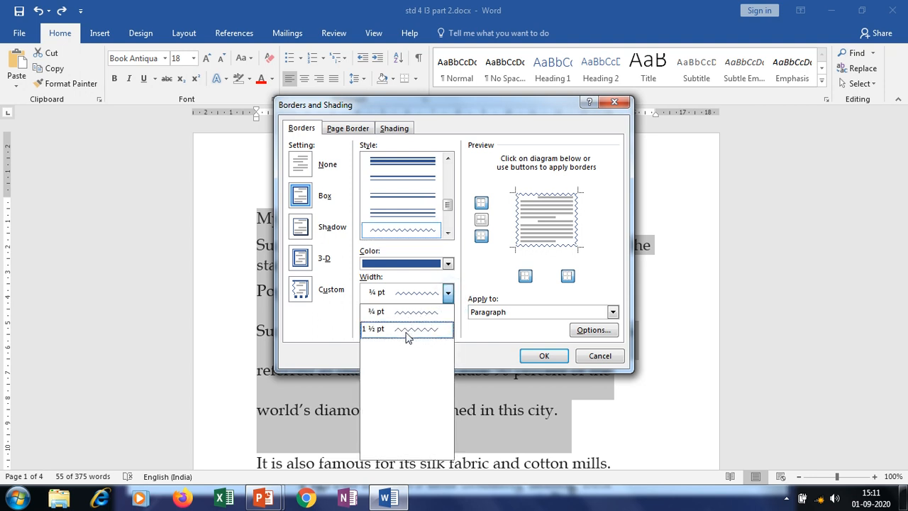
click(406, 329)
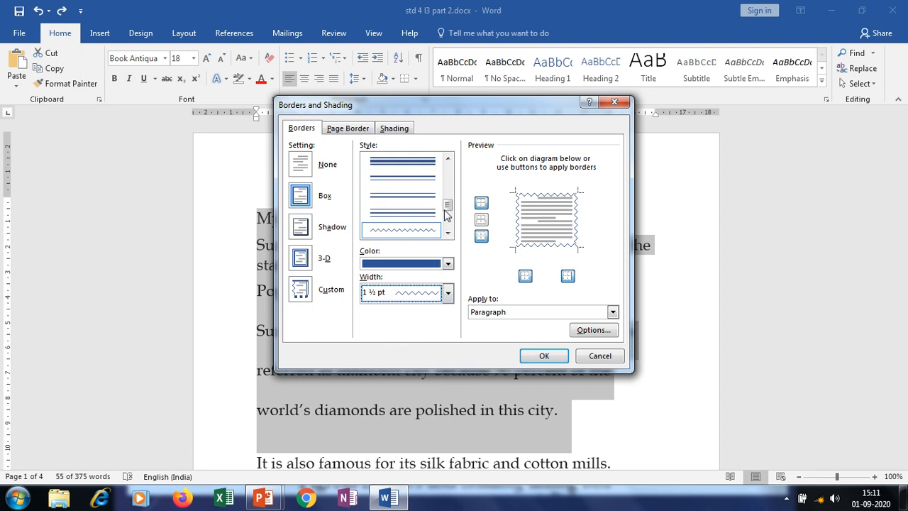
Switch the border to the thick-thin triple-line style, set its width to 1 ½ pt and apply it to the selected paragraphs.
click(426, 169)
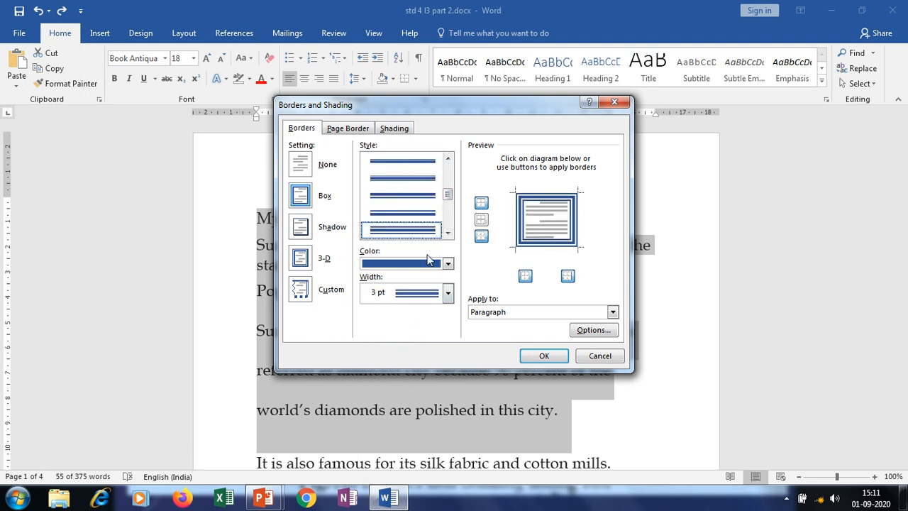
click(448, 292)
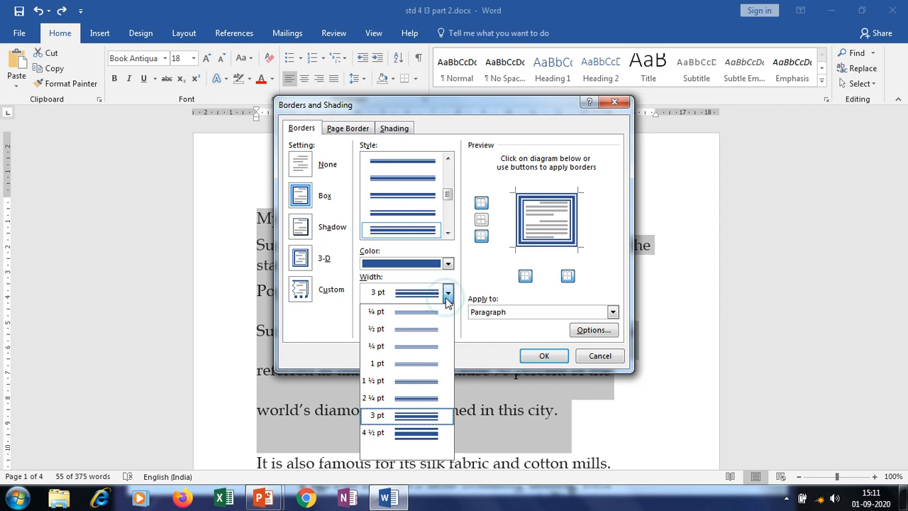
click(415, 381)
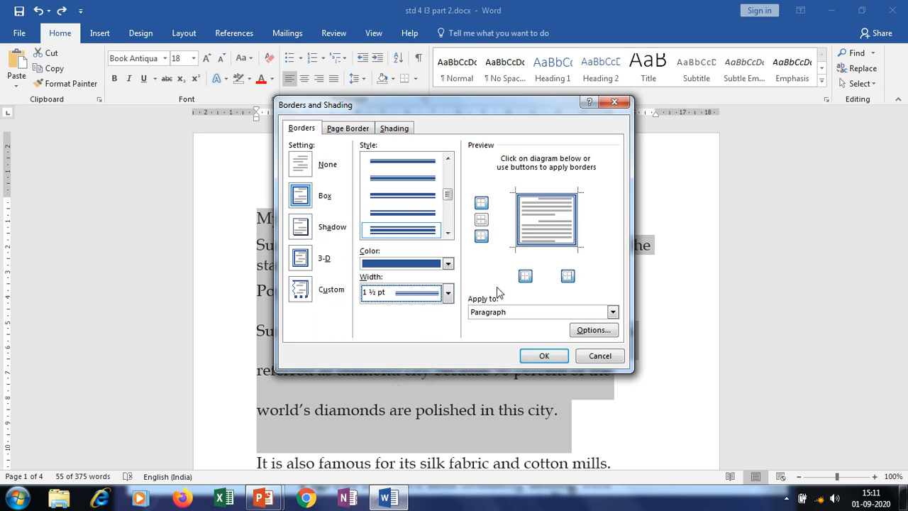
click(541, 356)
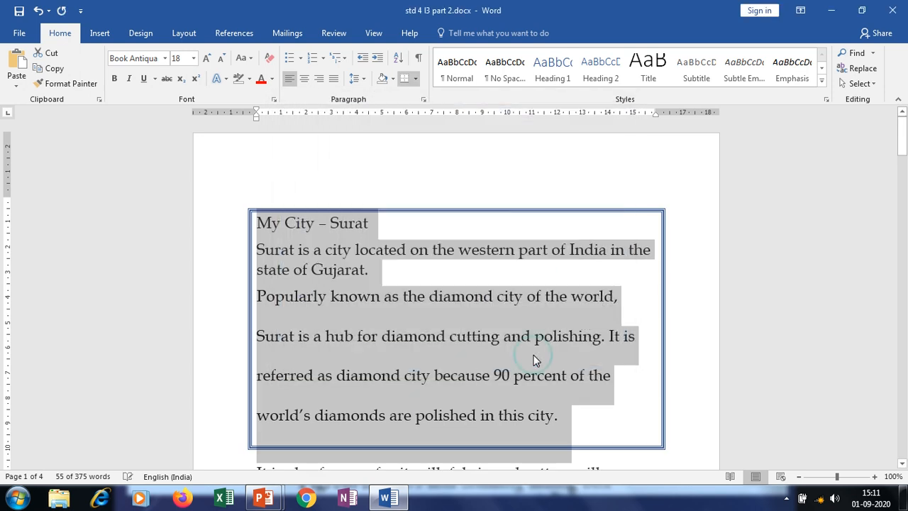
scroll(364, 372, down, 1)
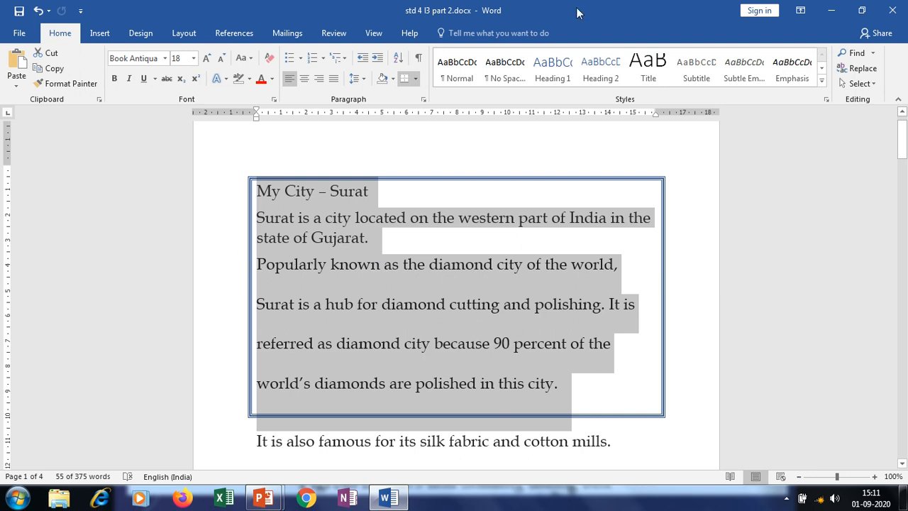
Reopen the border settings for the selected paragraphs and choose the evenly spaced thin triple-line style.
click(416, 79)
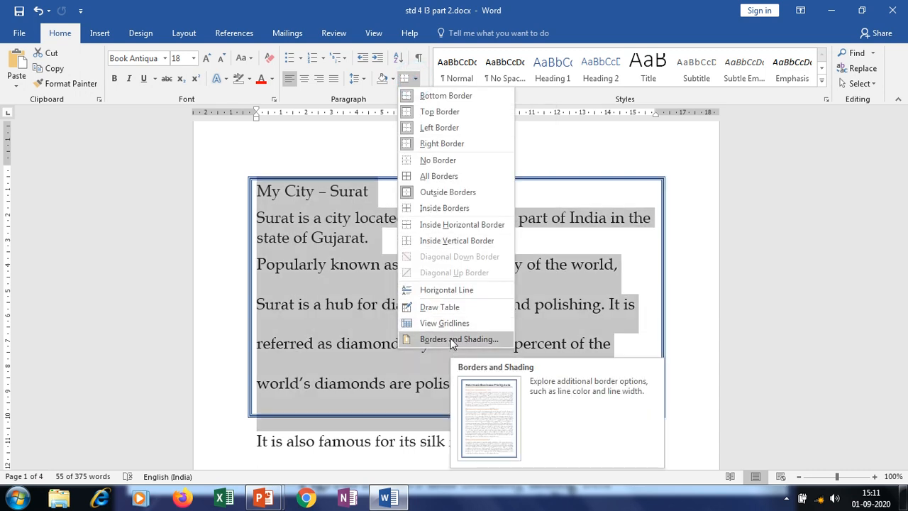
click(452, 340)
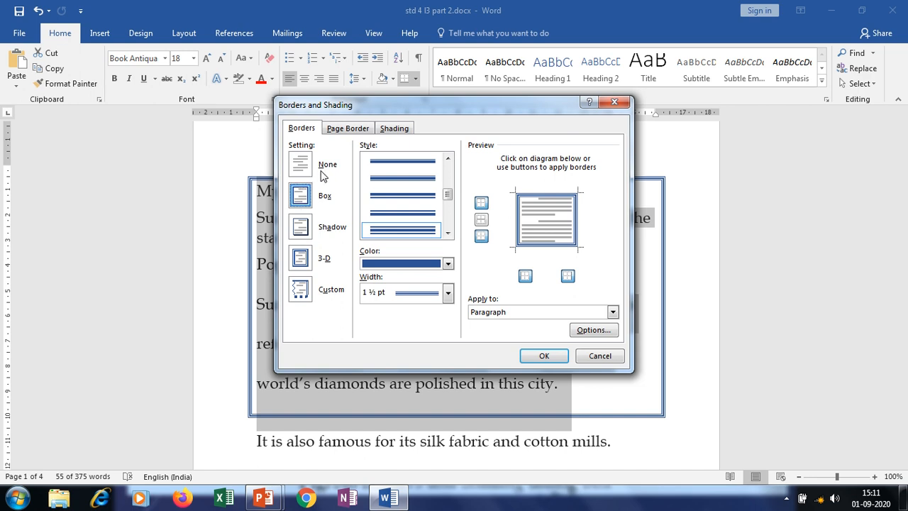
click(448, 171)
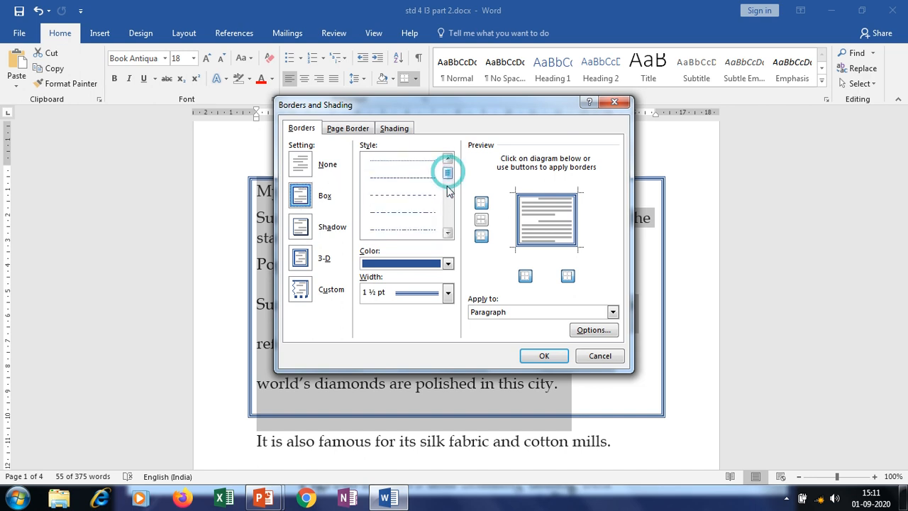
mouse_move(447, 174)
mouse_down()
mouse_move(447, 227)
mouse_move(446, 208)
mouse_up()
click(411, 212)
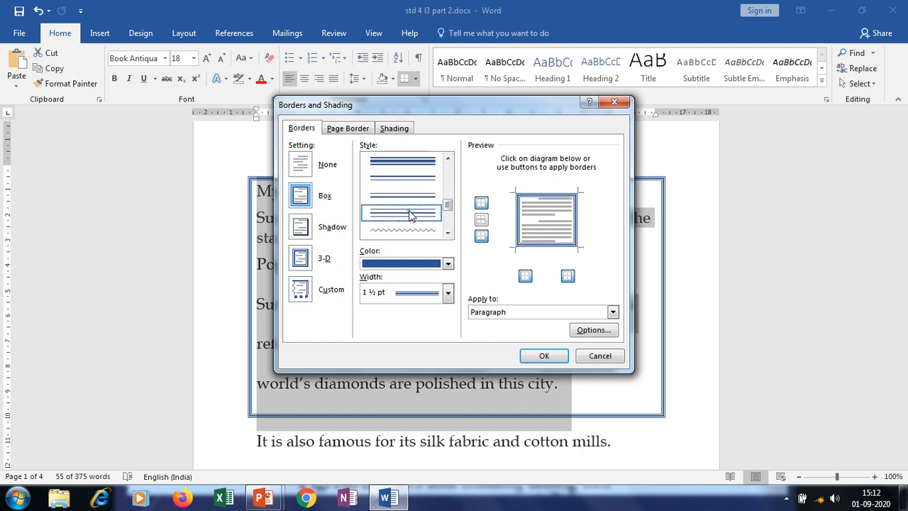
Set the border to a custom olive-yellow color, RGB 171, 161, 27, and apply it to the selected paragraphs.
click(447, 263)
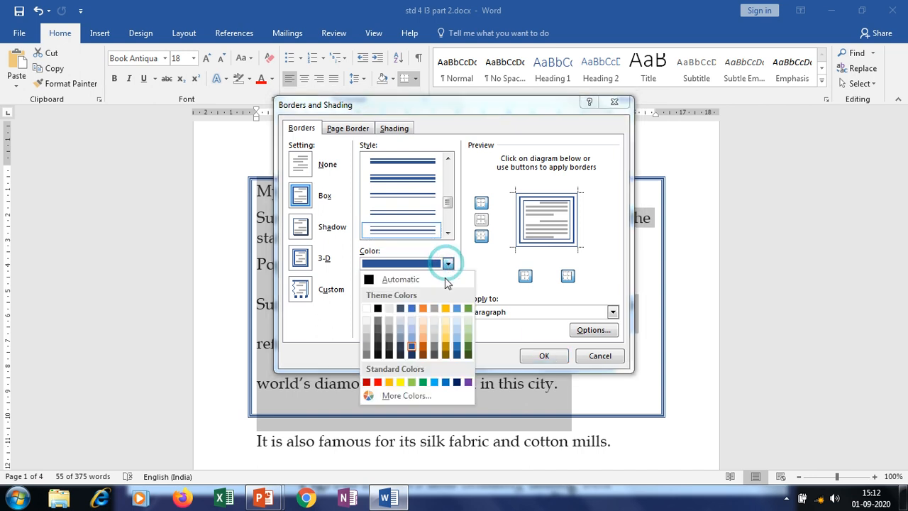
click(395, 397)
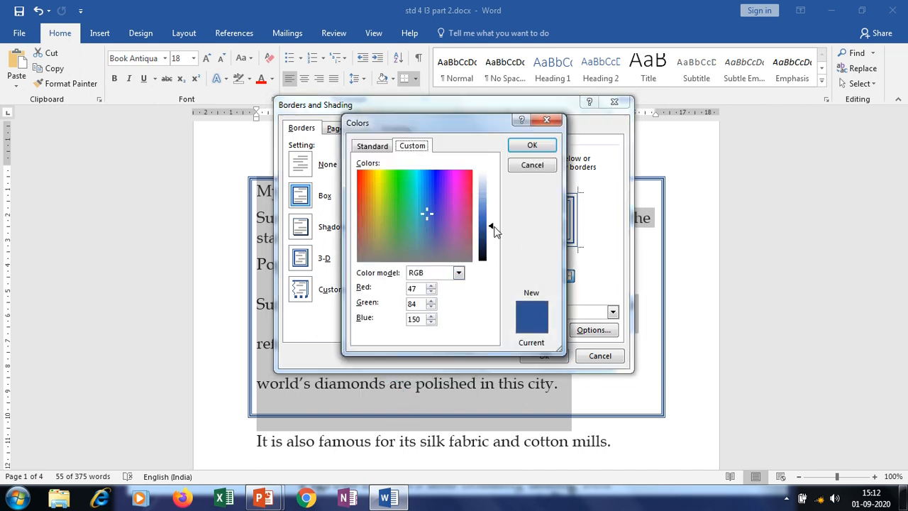
click(375, 195)
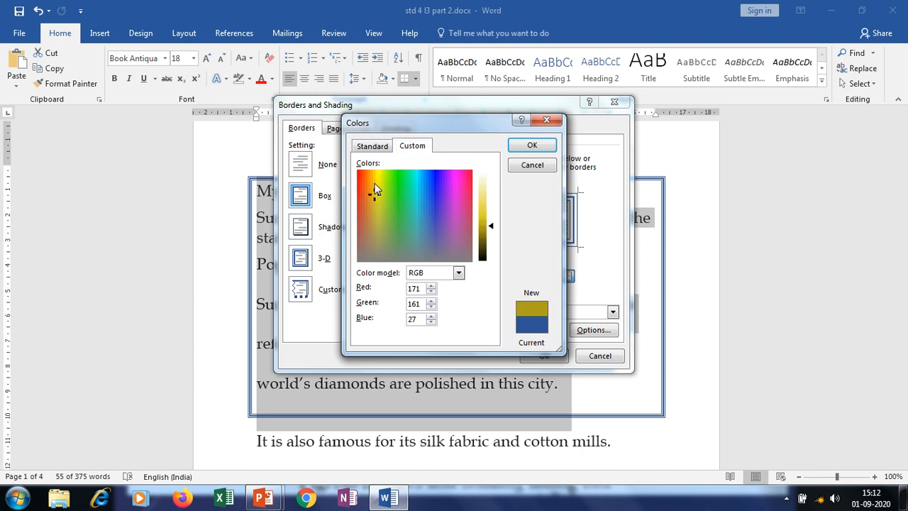
click(528, 146)
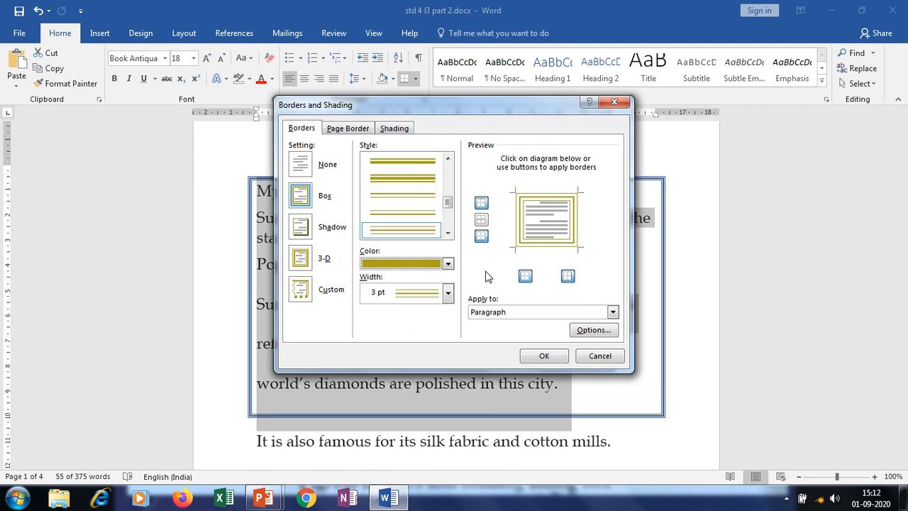
click(557, 360)
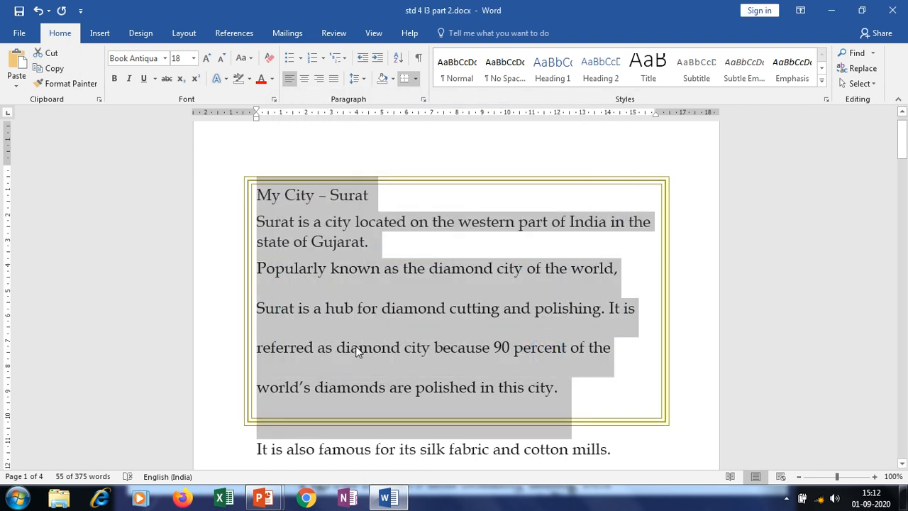
scroll(355, 346, down, 4)
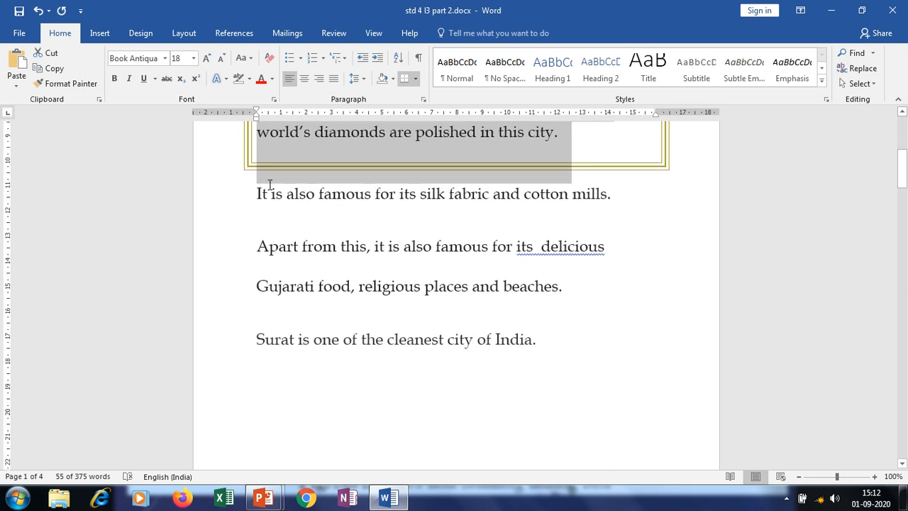
drag(264, 178, 418, 276)
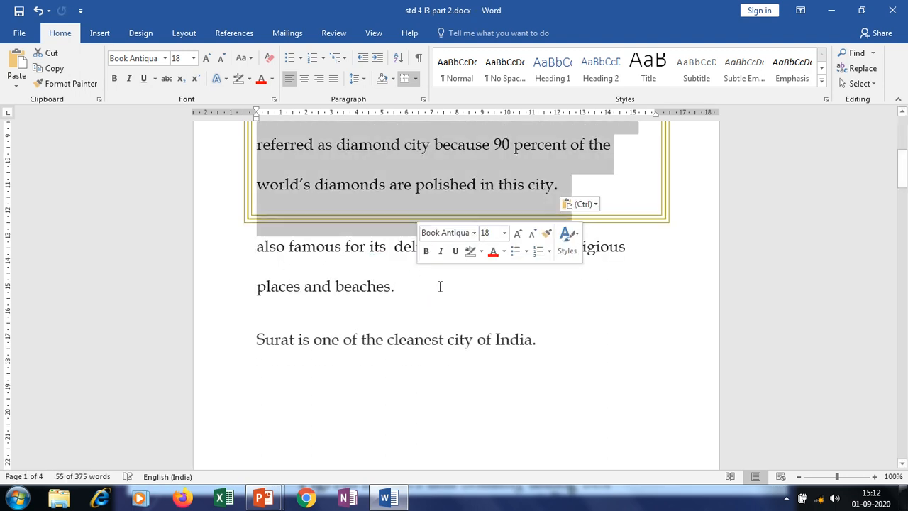
key(ctrl+z)
Select the text from "It is also famous" through "city of India." and choose a 3 pt thick triple-line box border for it.
drag(557, 340, 257, 194)
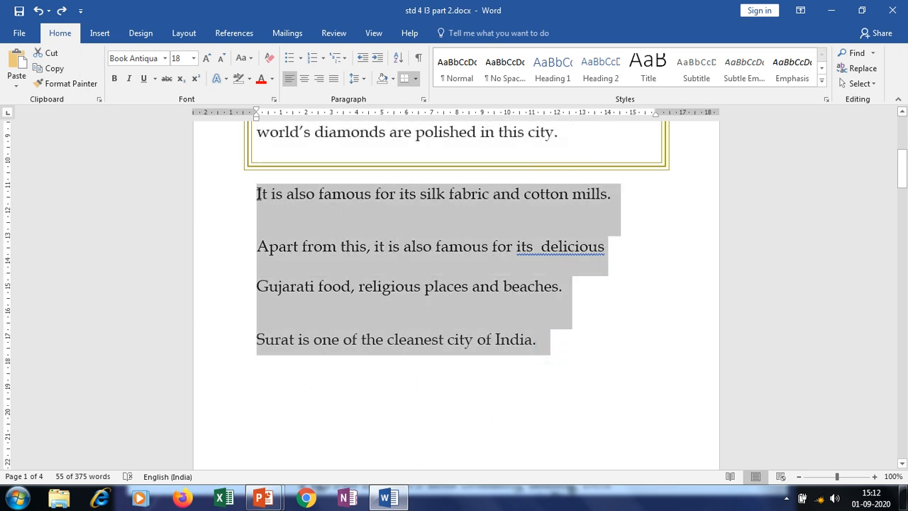
click(415, 79)
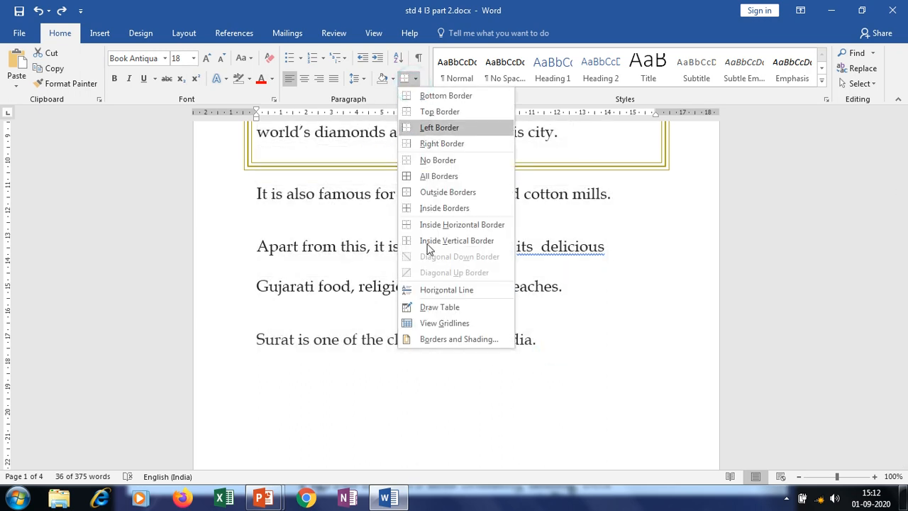
click(425, 340)
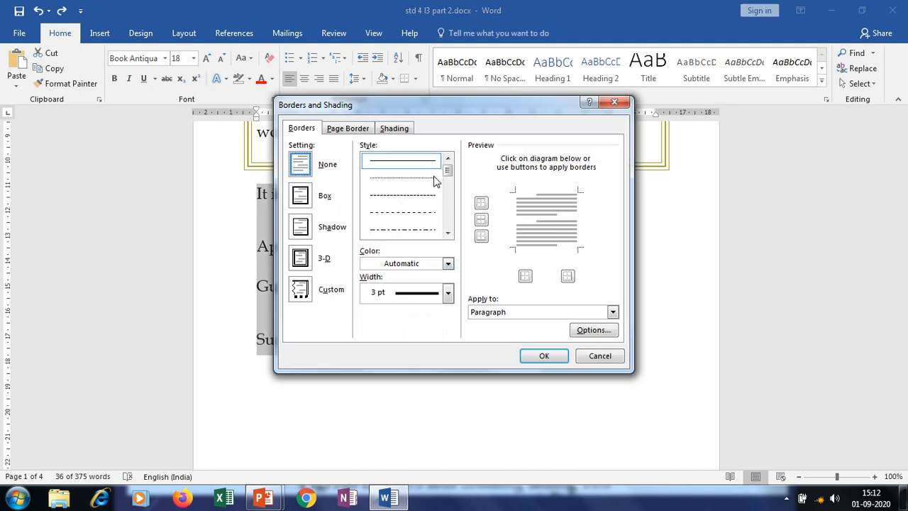
drag(452, 175, 448, 199)
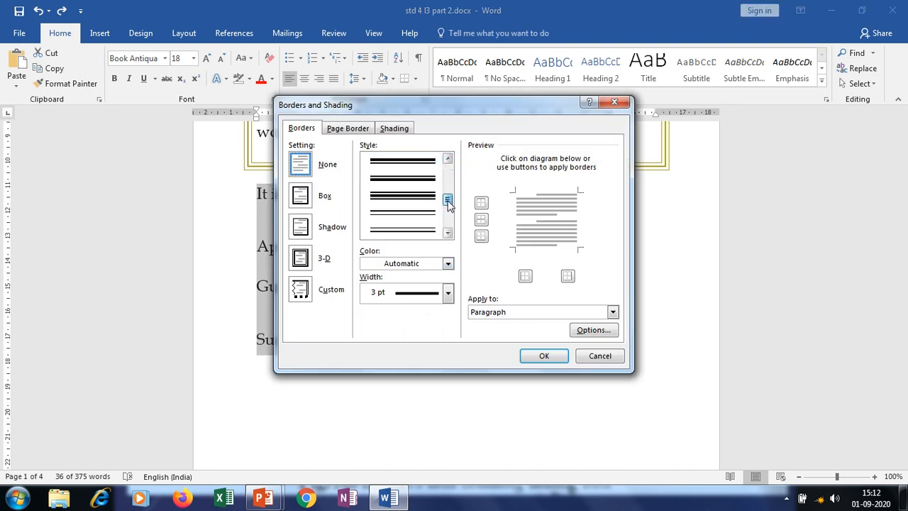
click(401, 199)
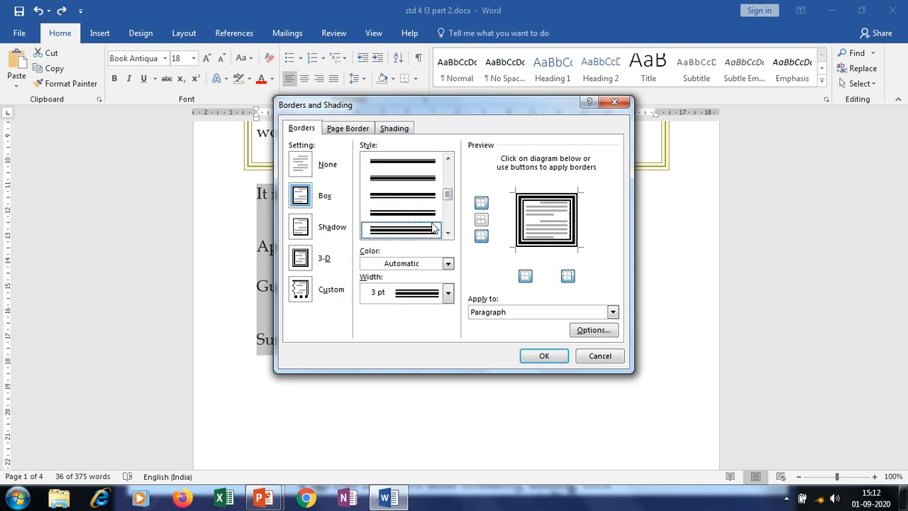
Set the paragraph border color to a light green from the standard color honeycomb.
click(448, 263)
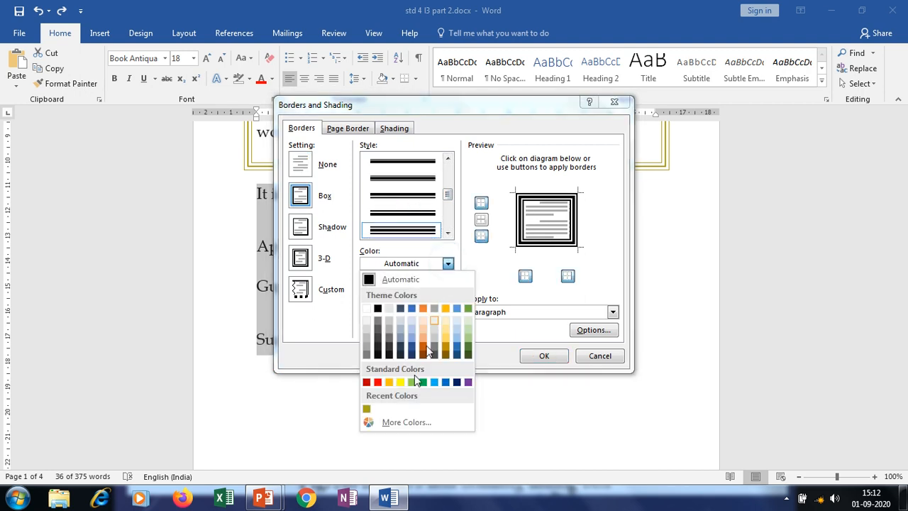
click(401, 423)
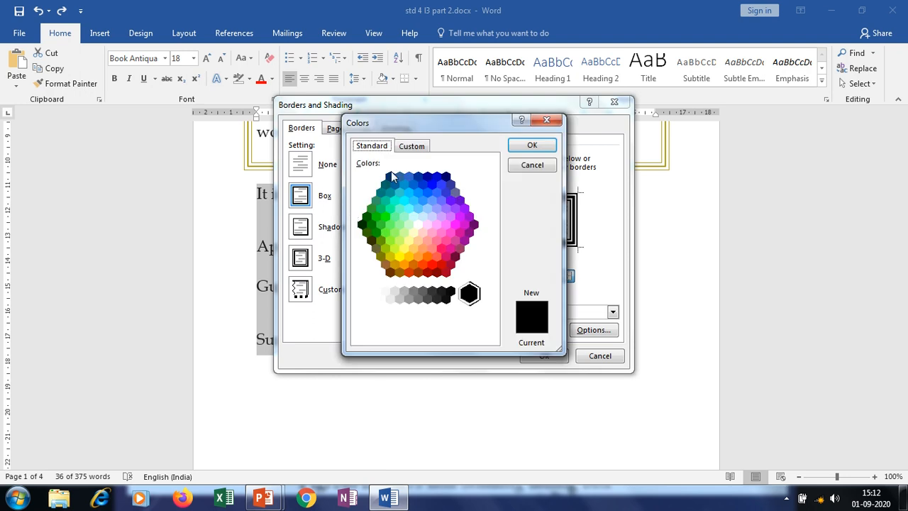
click(392, 225)
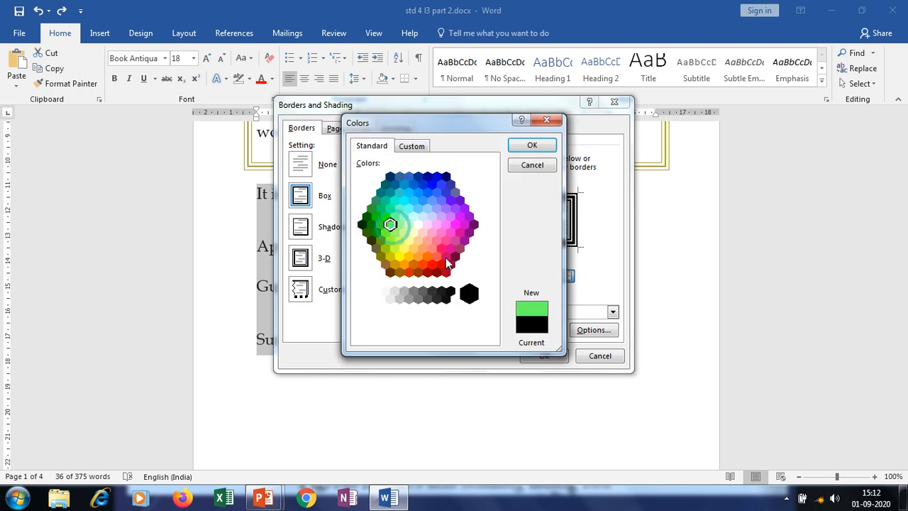
click(532, 145)
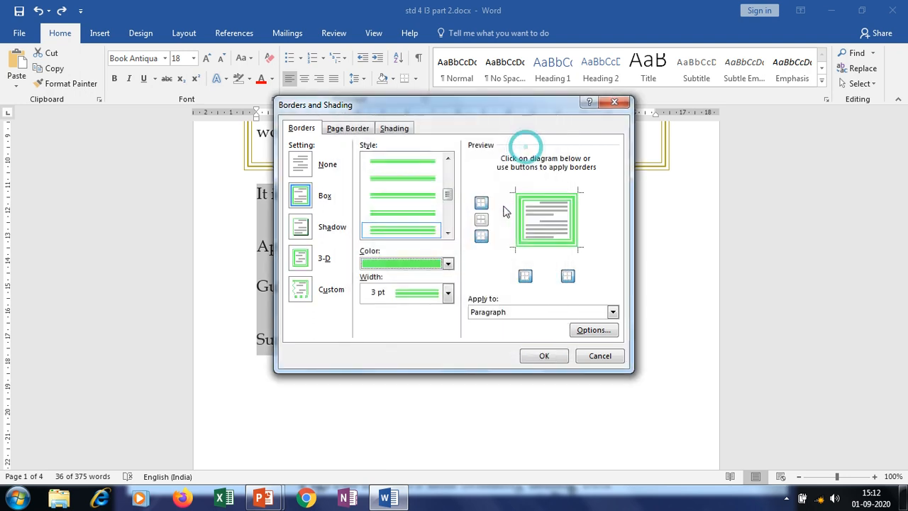
Set the green border's width to 1 ½ pt, apply it to the selected paragraphs and deselect the text.
click(448, 293)
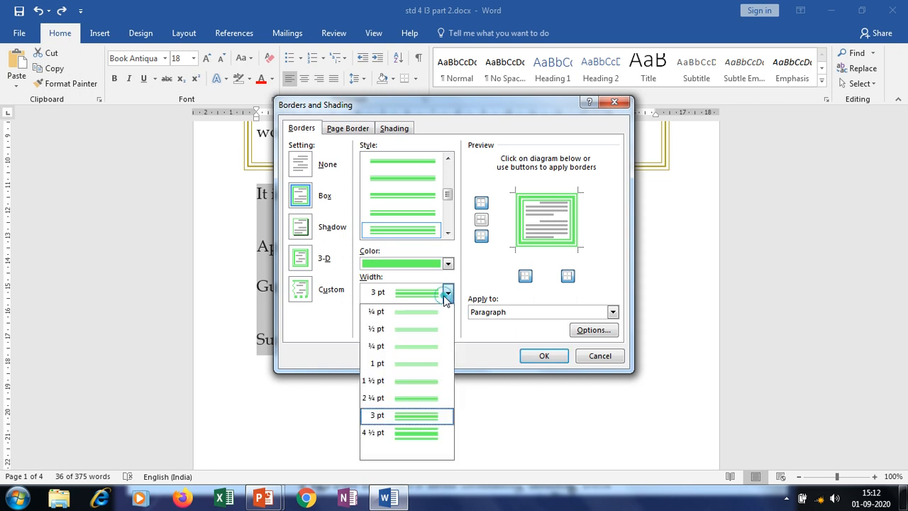
click(426, 385)
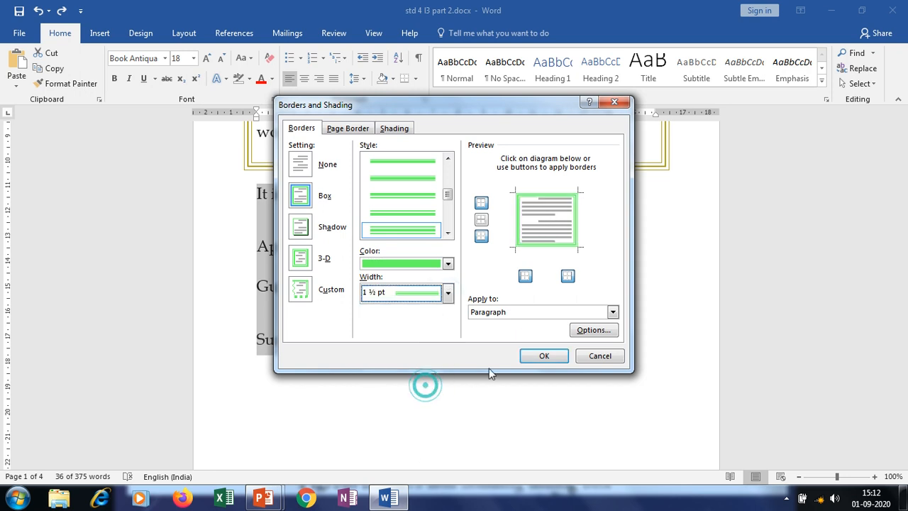
click(534, 359)
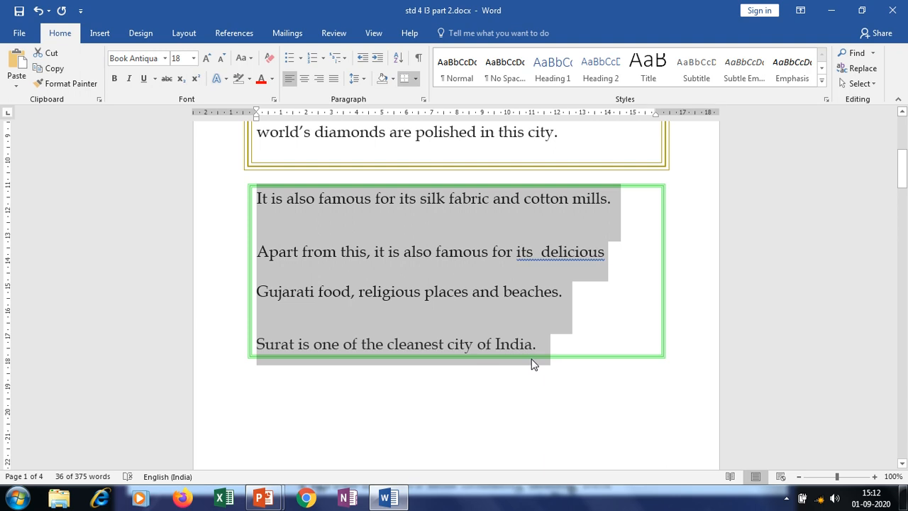
click(529, 359)
click(527, 309)
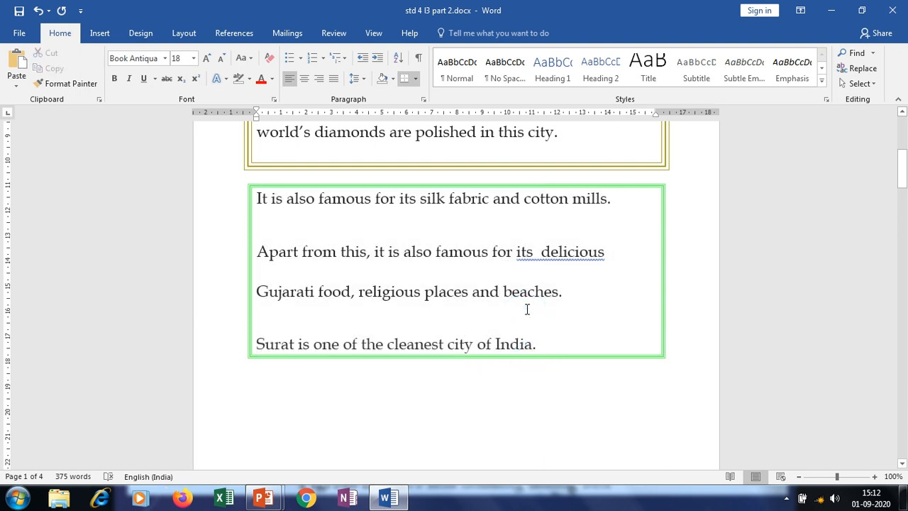
Open the page border settings from the My City – Surat heading and choose the double wavy line style.
scroll(528, 310, down, 3)
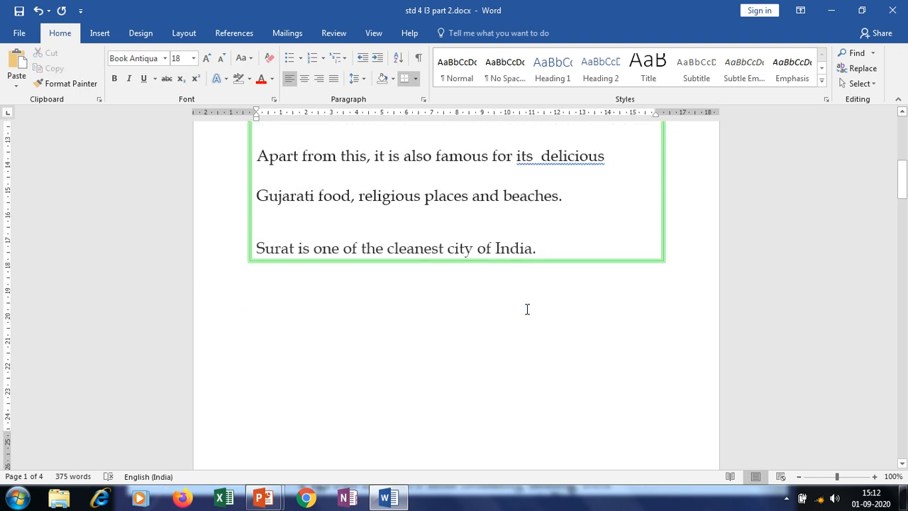
scroll(527, 309, up, 10)
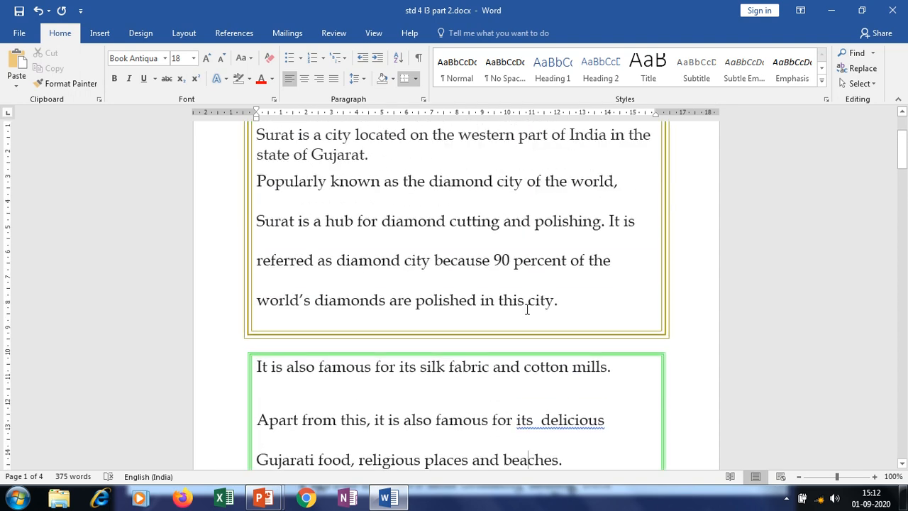
scroll(527, 309, up, 1)
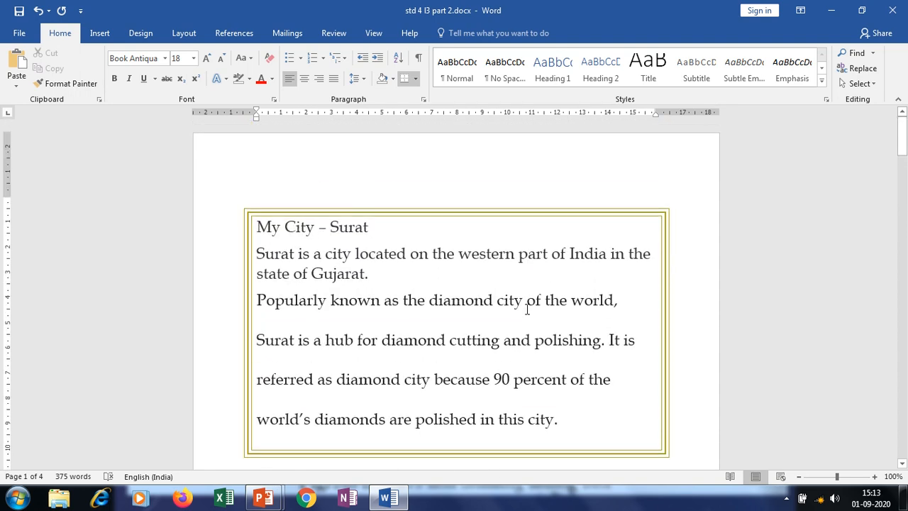
click(374, 228)
click(415, 78)
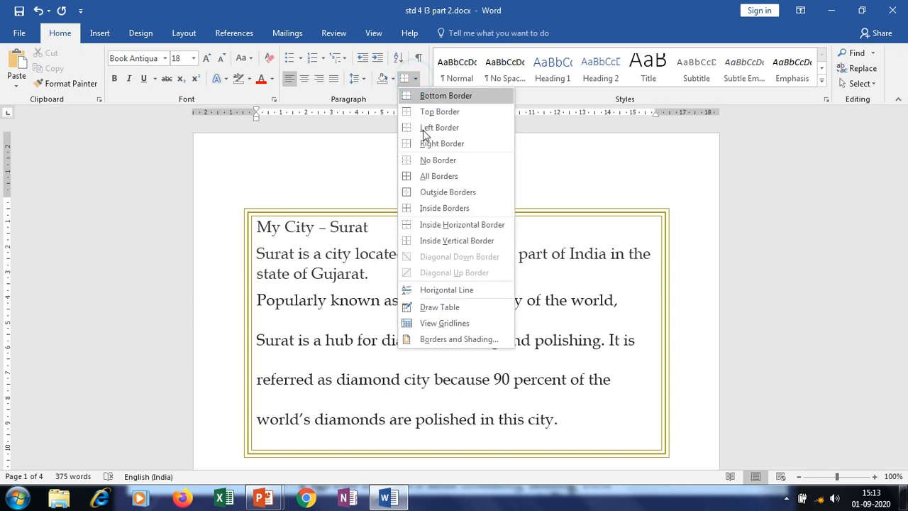
click(442, 342)
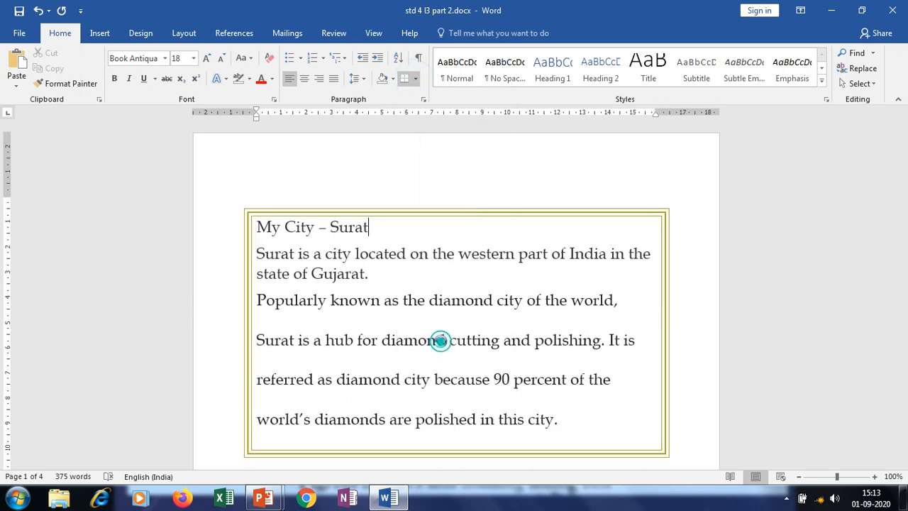
click(364, 136)
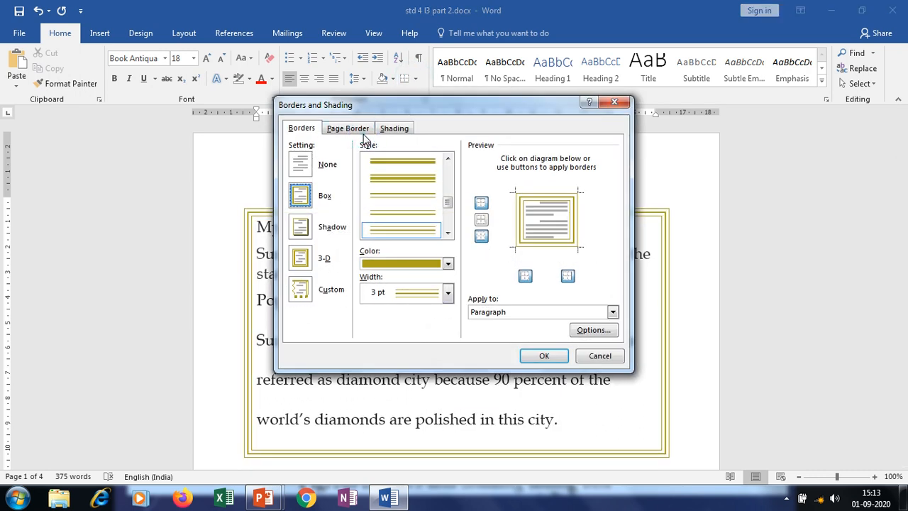
click(366, 128)
drag(448, 170, 448, 211)
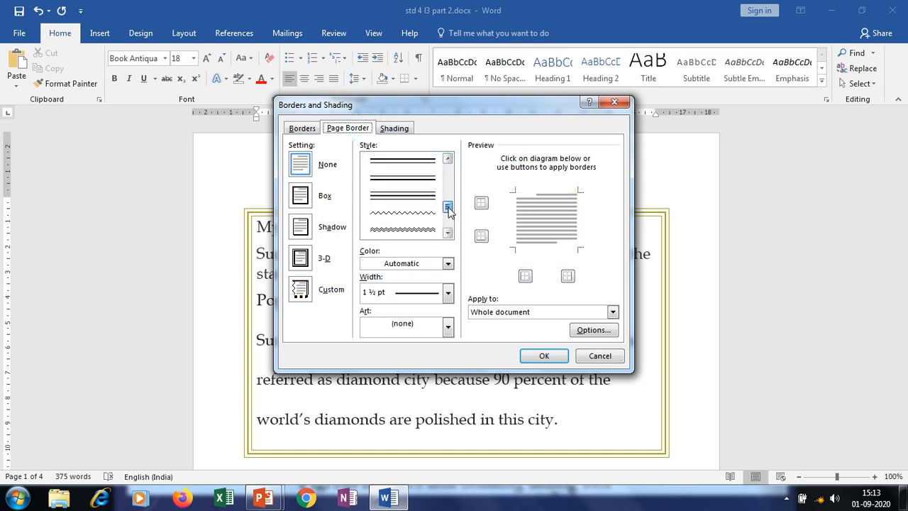
click(403, 229)
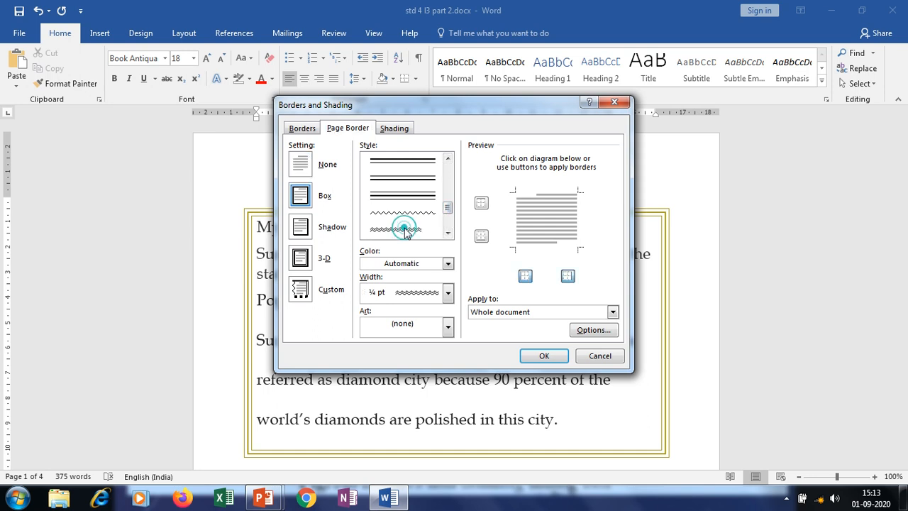
Color the wavy page border light gold at ¾ pt width and apply it to the whole document.
click(447, 263)
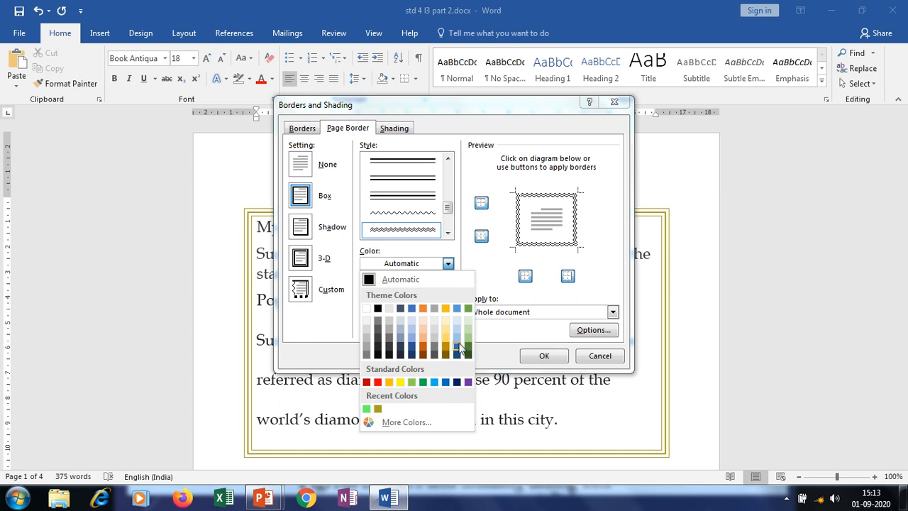
click(446, 340)
click(447, 294)
click(448, 293)
click(448, 293)
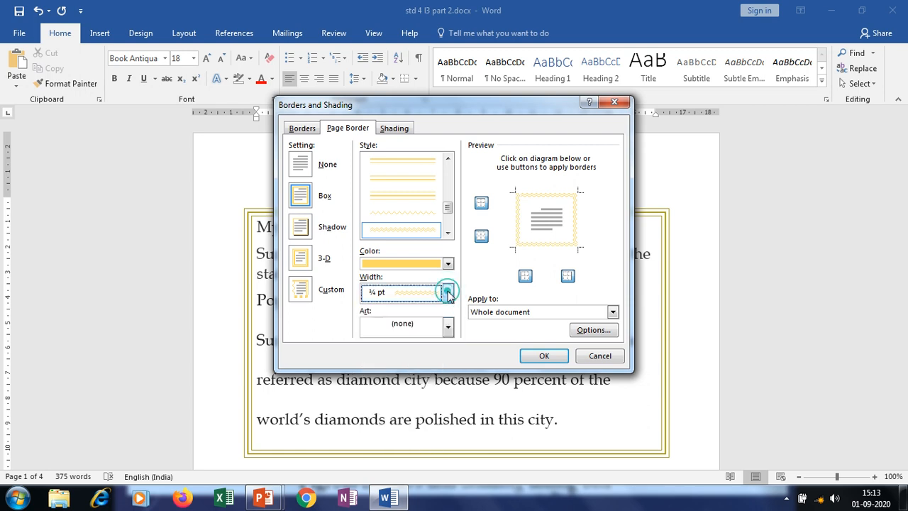
click(550, 356)
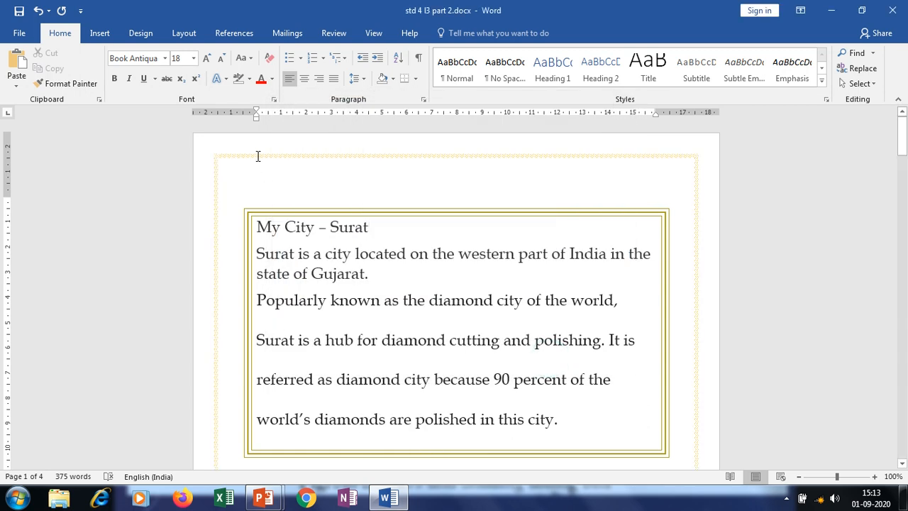
Review the page border across the document's pages and return to the first page.
scroll(351, 172, down, 10)
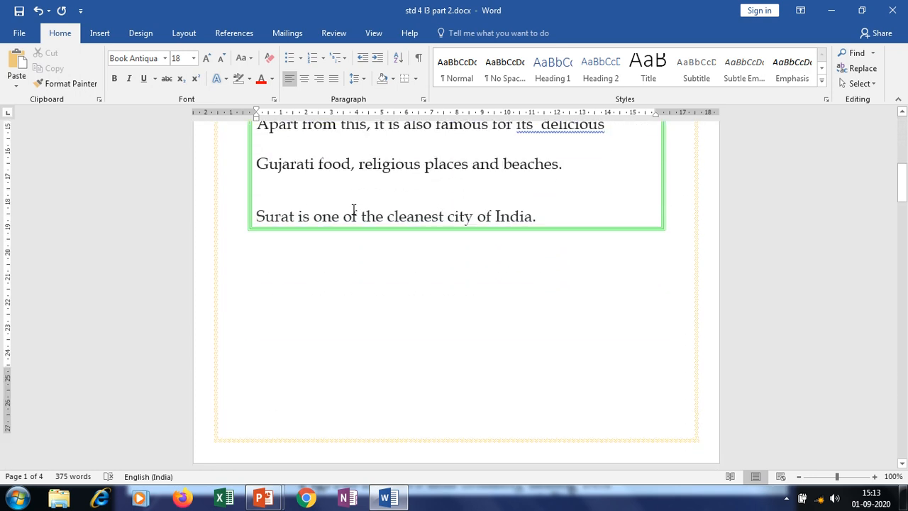
scroll(354, 210, down, 10)
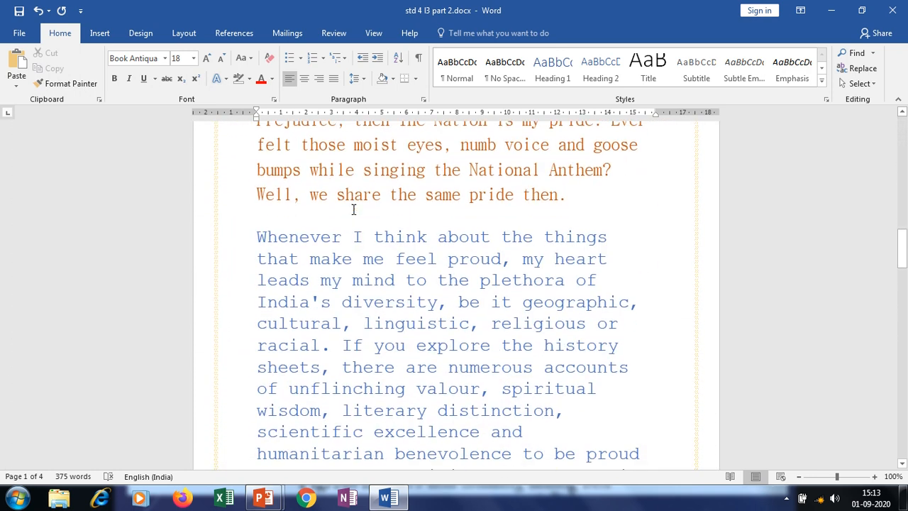
scroll(353, 209, down, 4)
scroll(353, 209, up, 7)
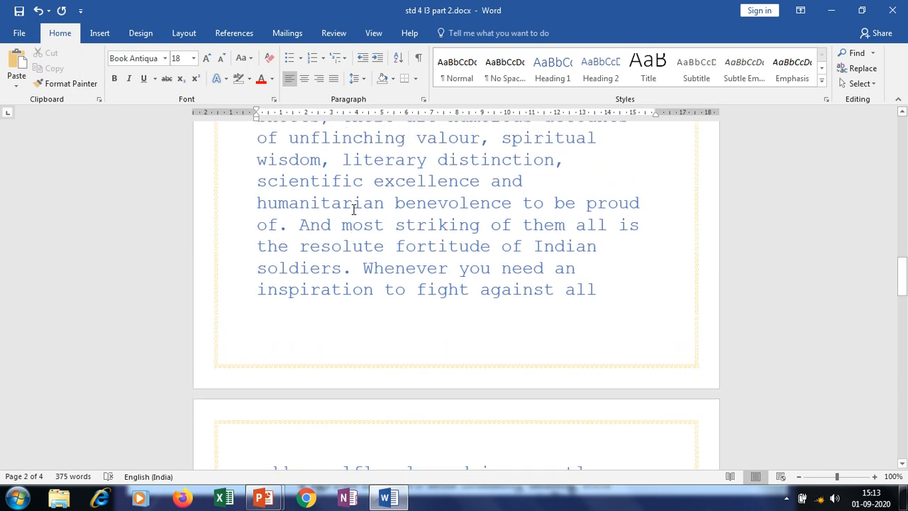
scroll(353, 210, up, 15)
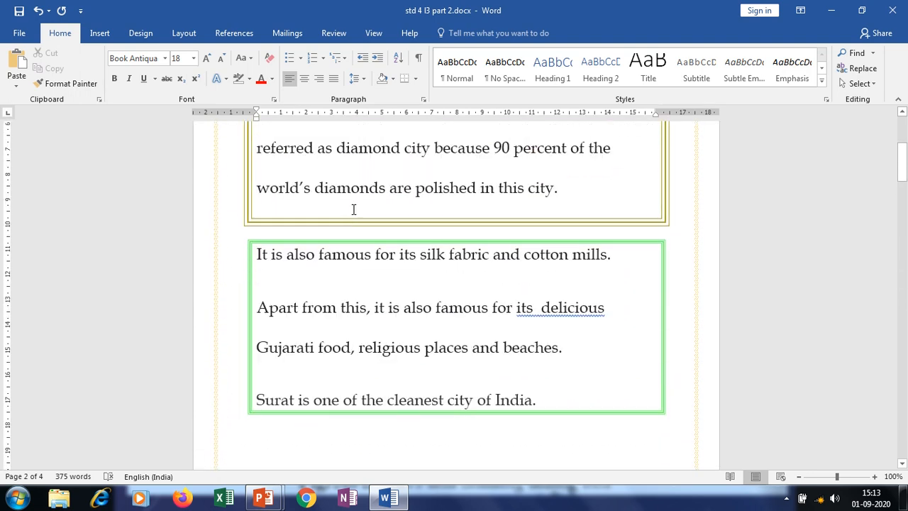
scroll(352, 209, up, 1)
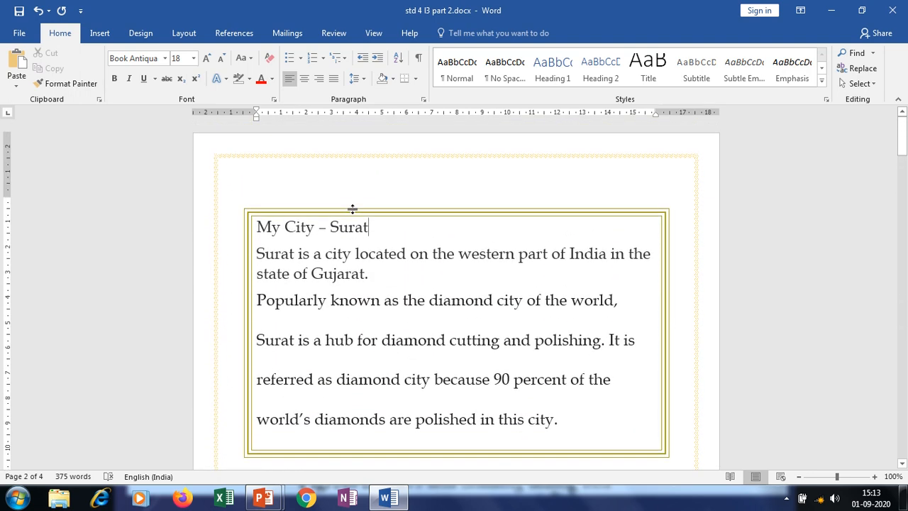
Replace the wavy page border with the red flower art border and apply it to the whole document.
click(415, 78)
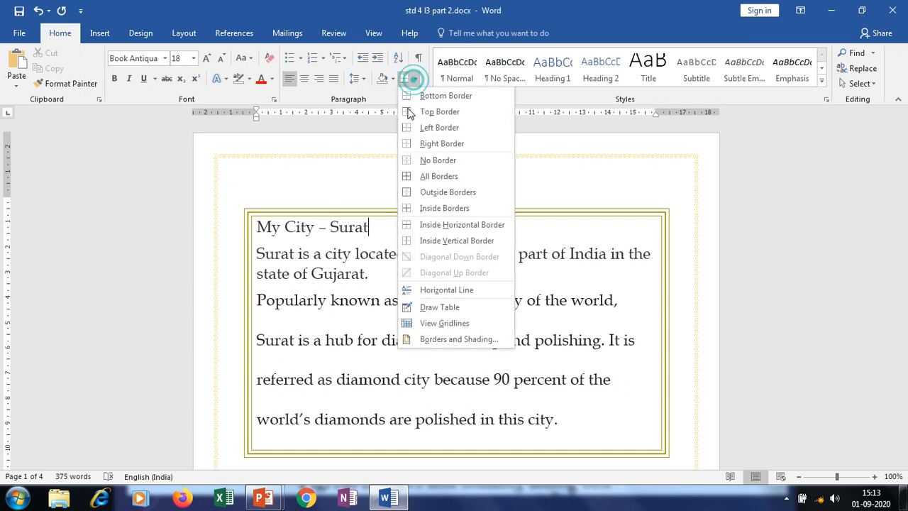
click(434, 339)
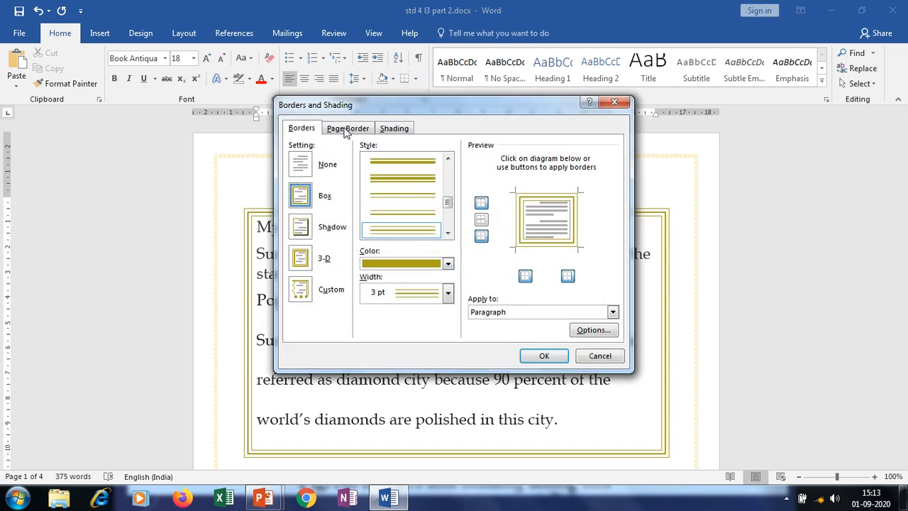
click(346, 131)
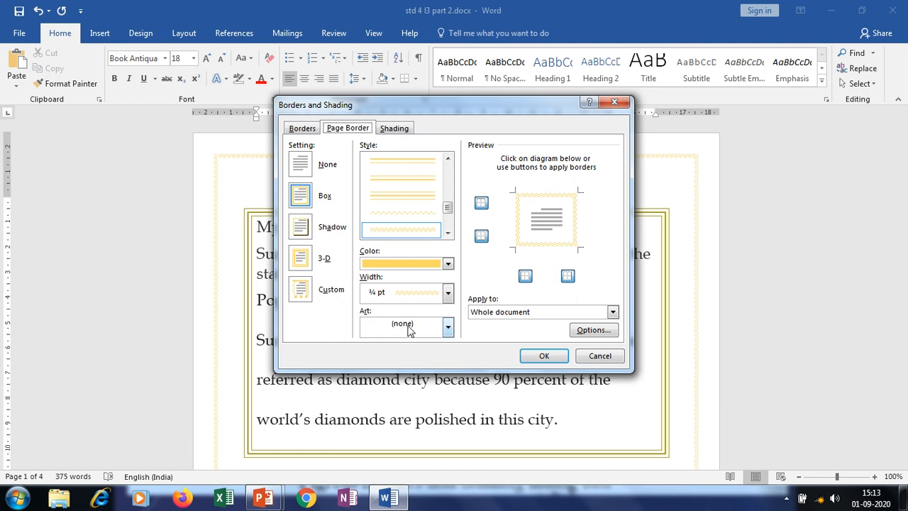
click(449, 325)
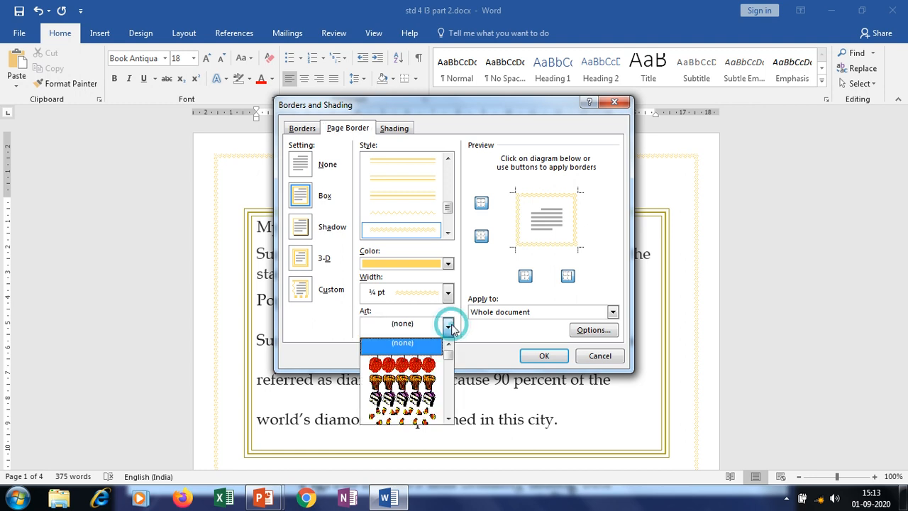
scroll(421, 369, down, 10)
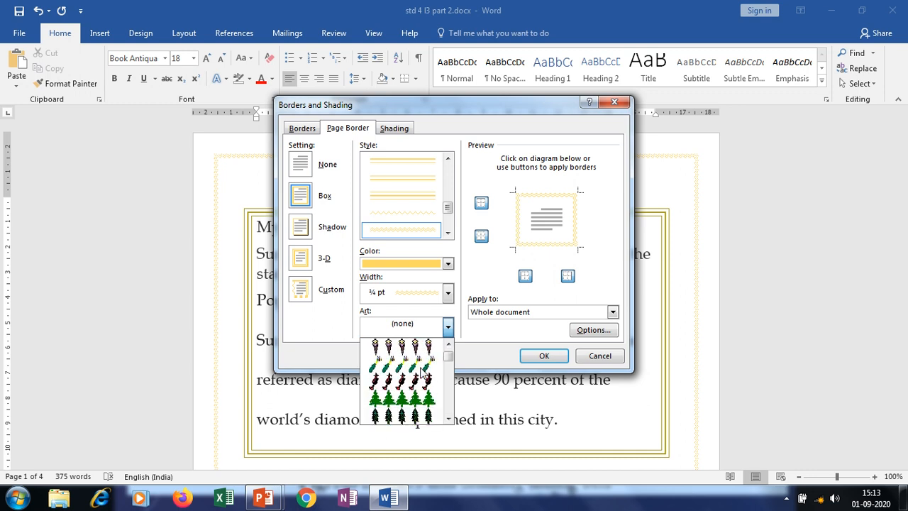
scroll(421, 370, down, 8)
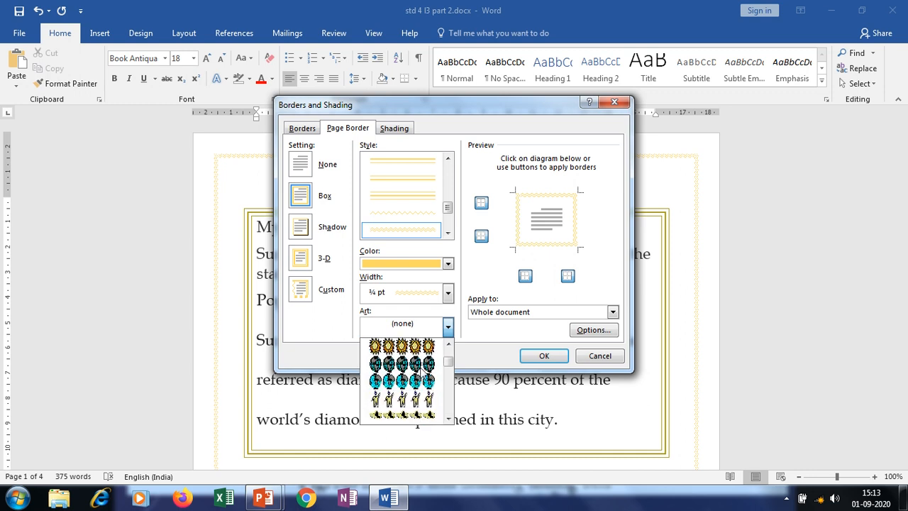
scroll(421, 370, down, 8)
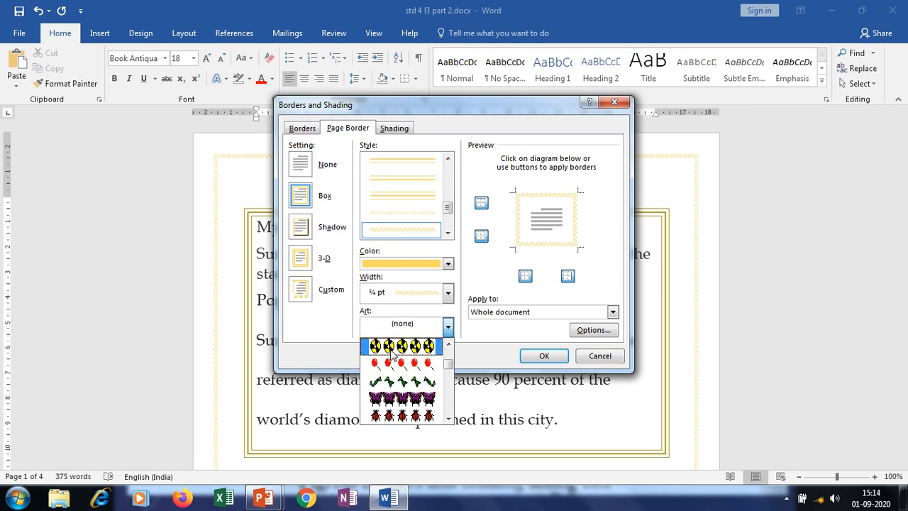
scroll(395, 355, down, 5)
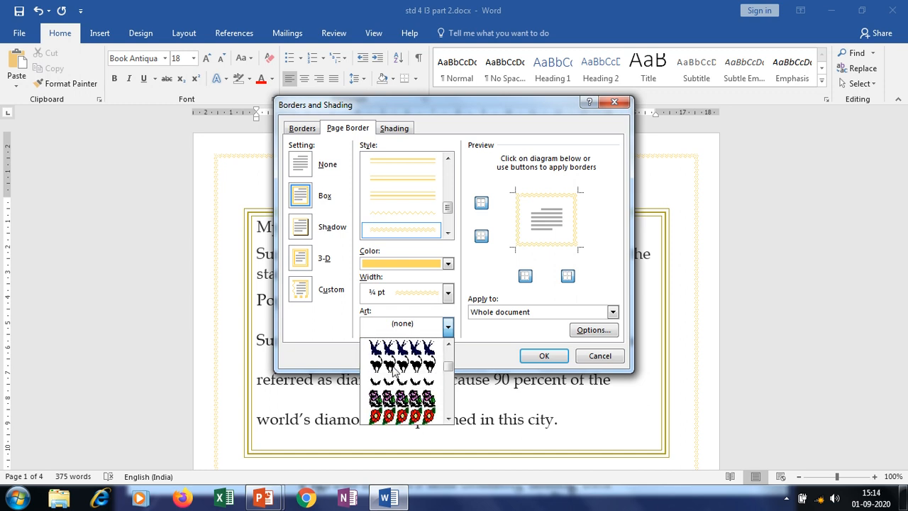
click(389, 398)
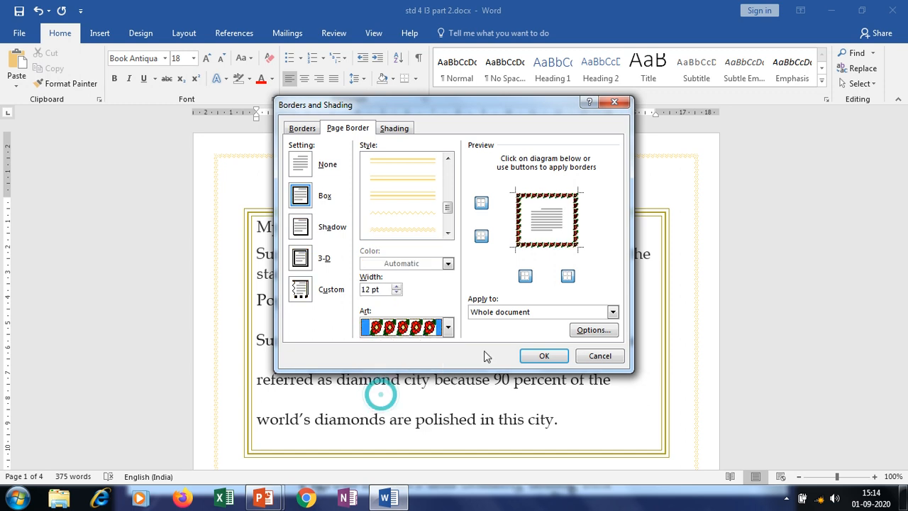
click(542, 356)
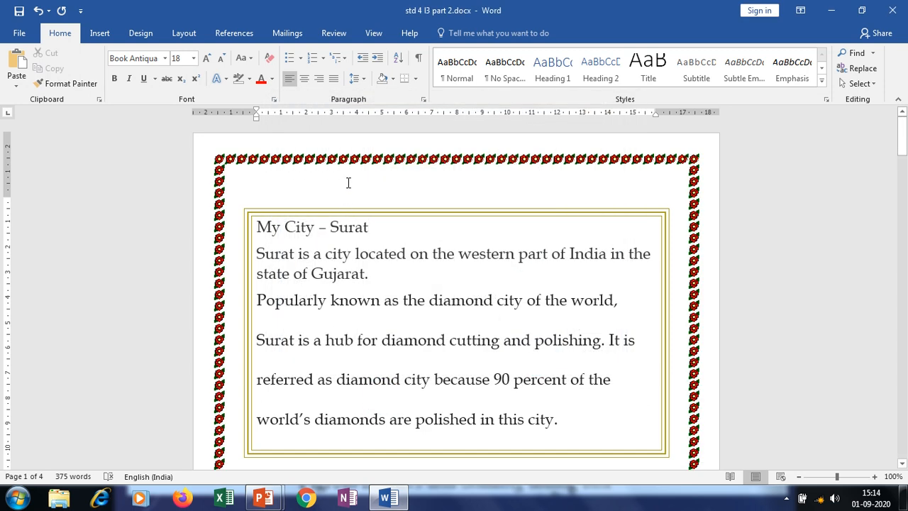
Replace the red flower page border with the green holly leaf art border at 10 pt and apply it to the whole document.
click(415, 79)
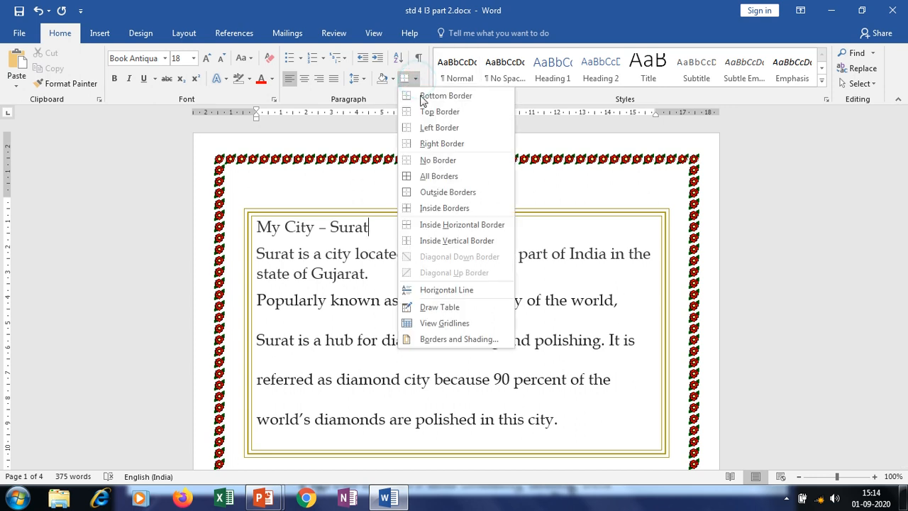
click(431, 341)
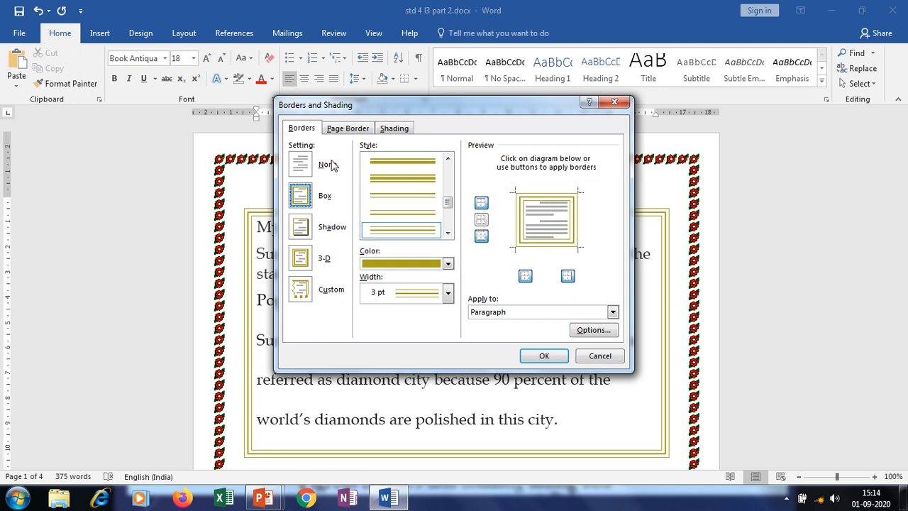
click(330, 128)
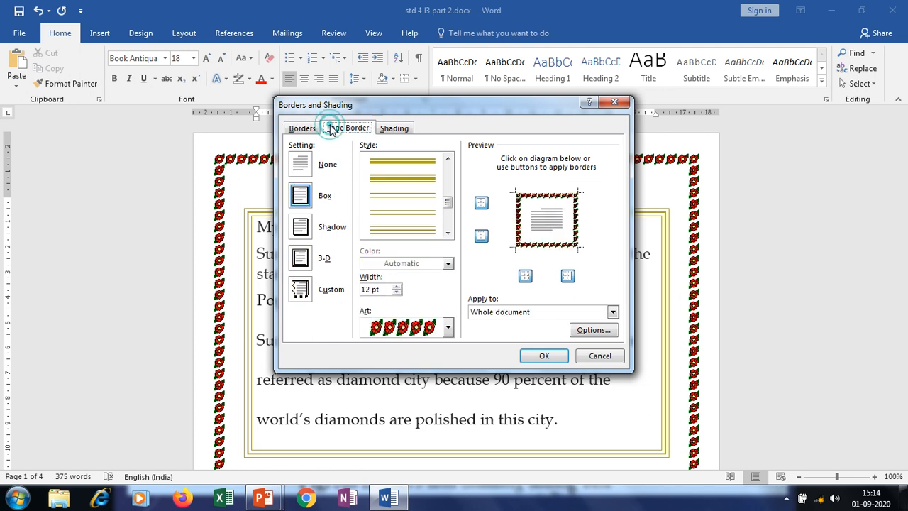
click(447, 327)
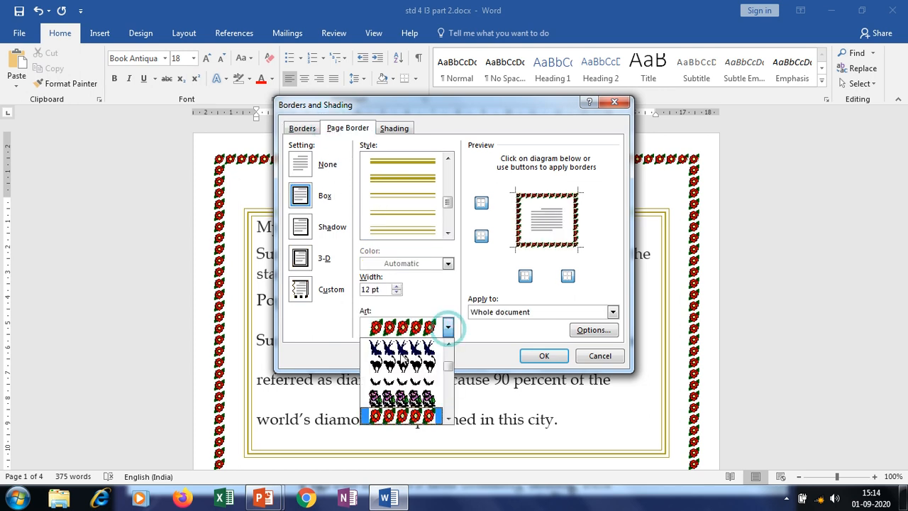
scroll(402, 400, down, 1)
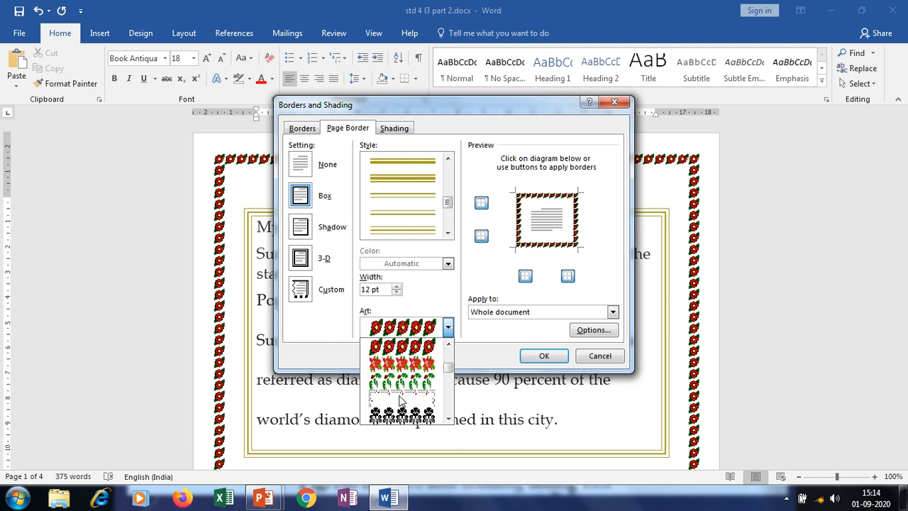
click(401, 383)
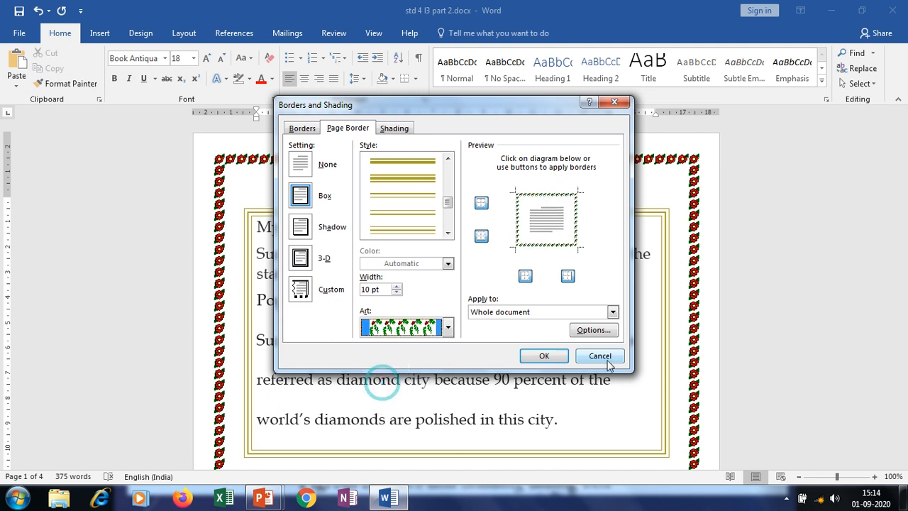
click(544, 355)
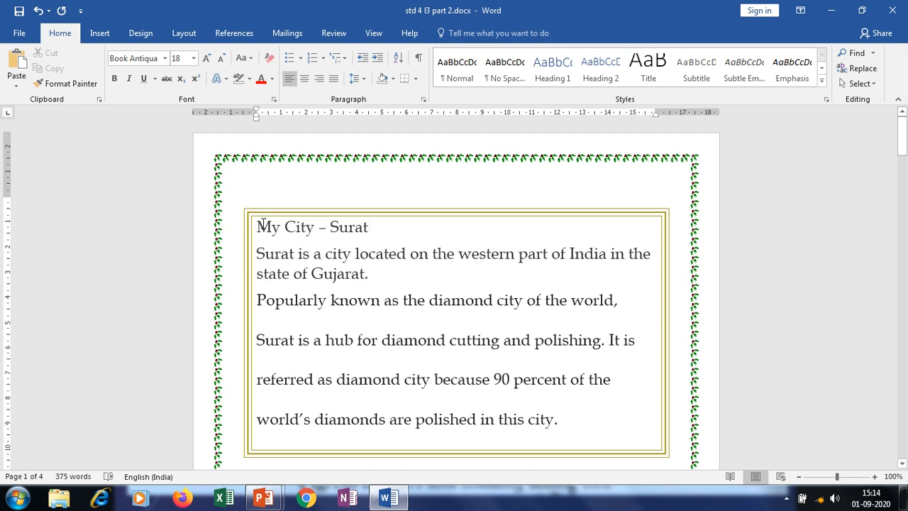
Apply a dark gray fill as paragraph shading to the text inside the gold border.
drag(258, 226, 603, 446)
click(603, 446)
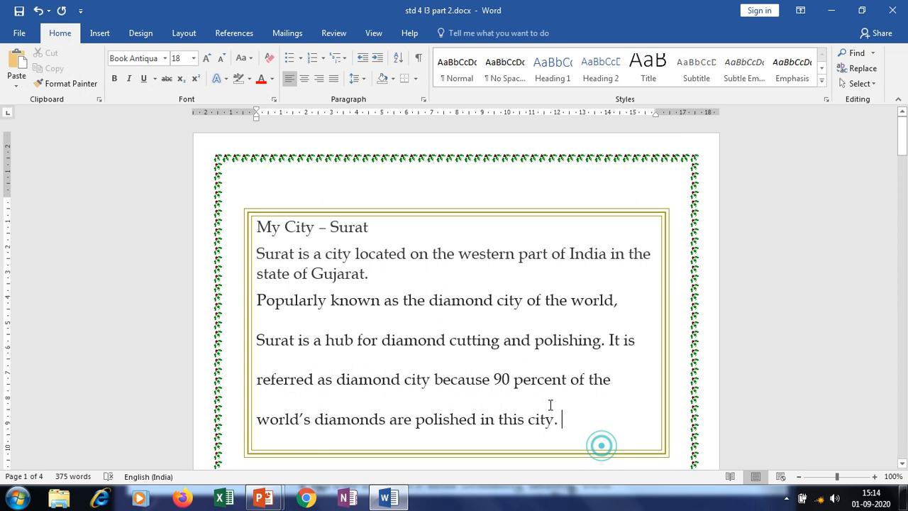
click(416, 80)
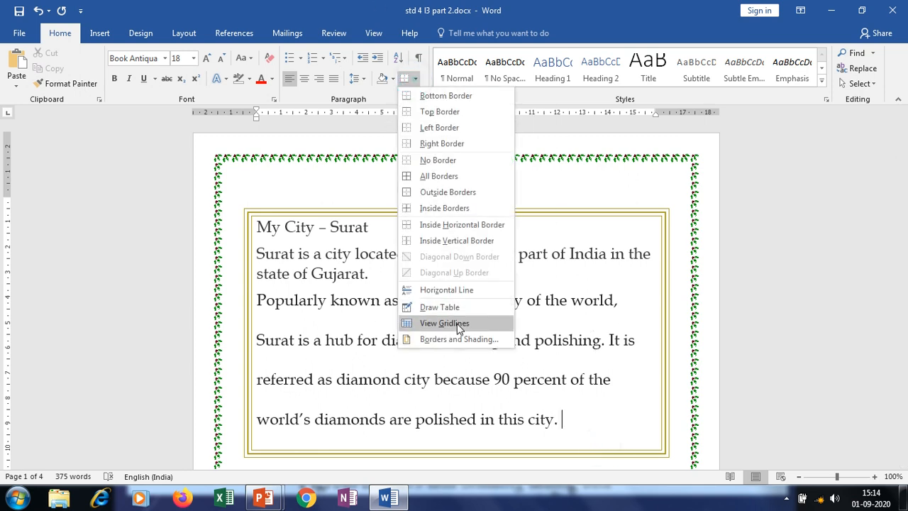
click(448, 339)
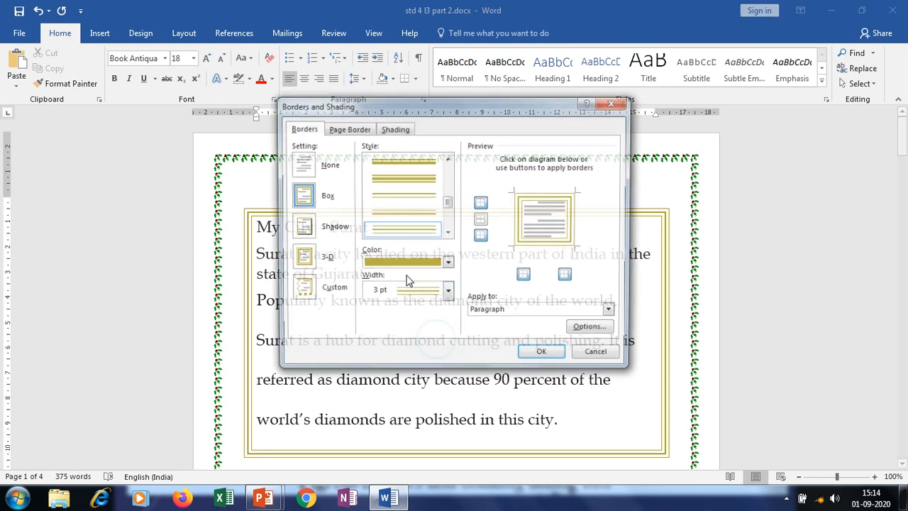
click(393, 129)
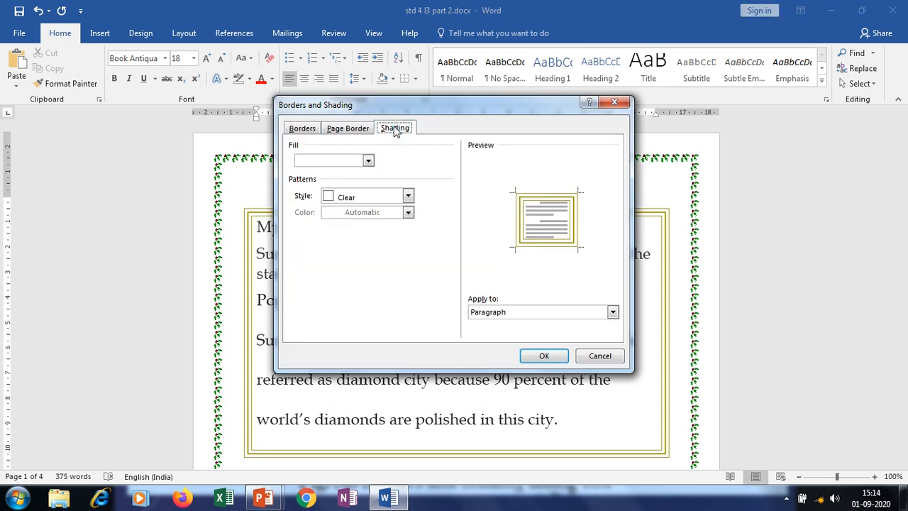
click(368, 161)
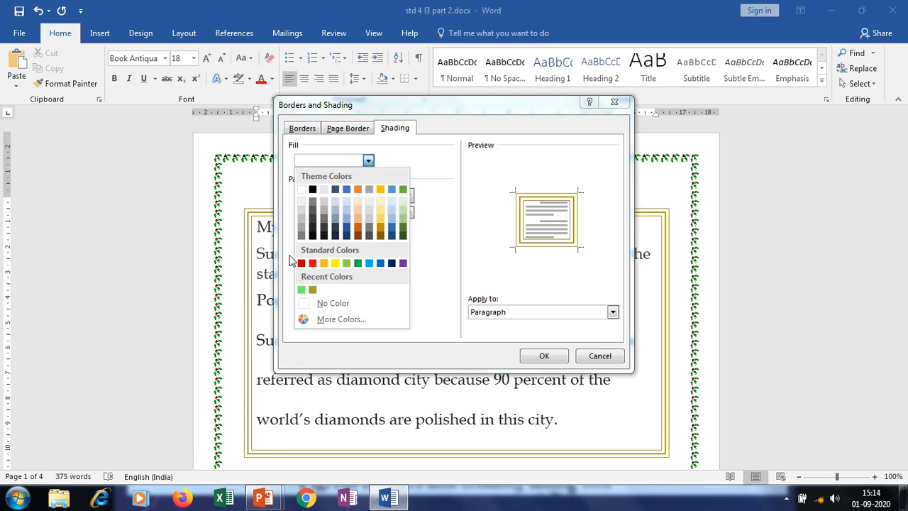
click(369, 228)
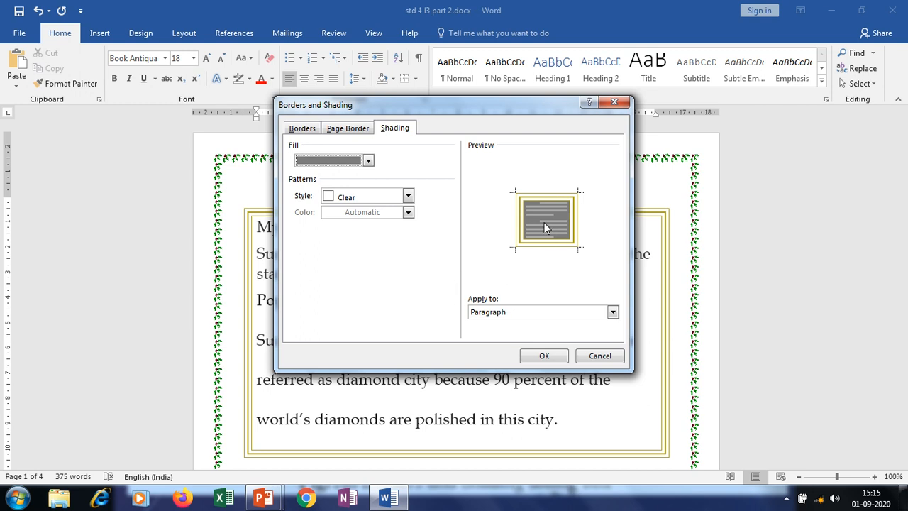
click(557, 354)
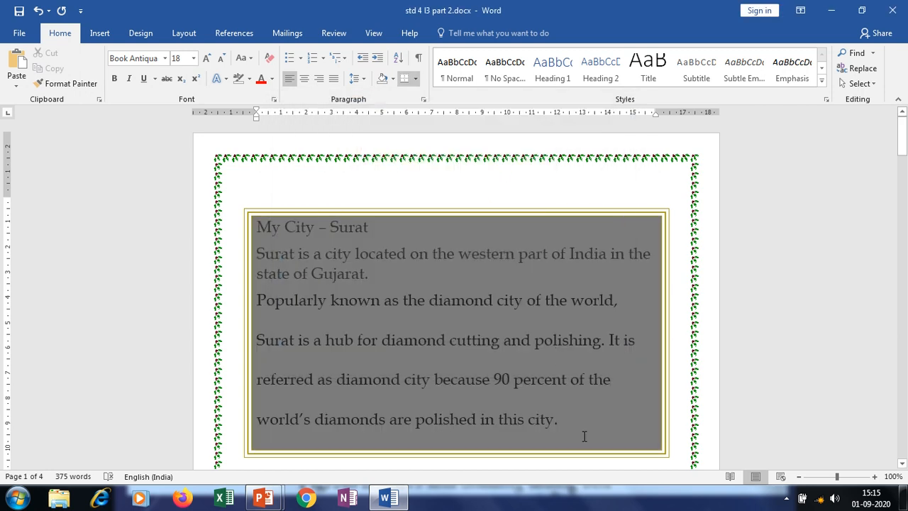
Undo the gray paragraph shading and place the cursor after "polished in this city.".
mouse_move(569, 428)
mouse_down()
mouse_move(460, 316)
mouse_move(354, 254)
mouse_move(250, 220)
mouse_up()
click(243, 219)
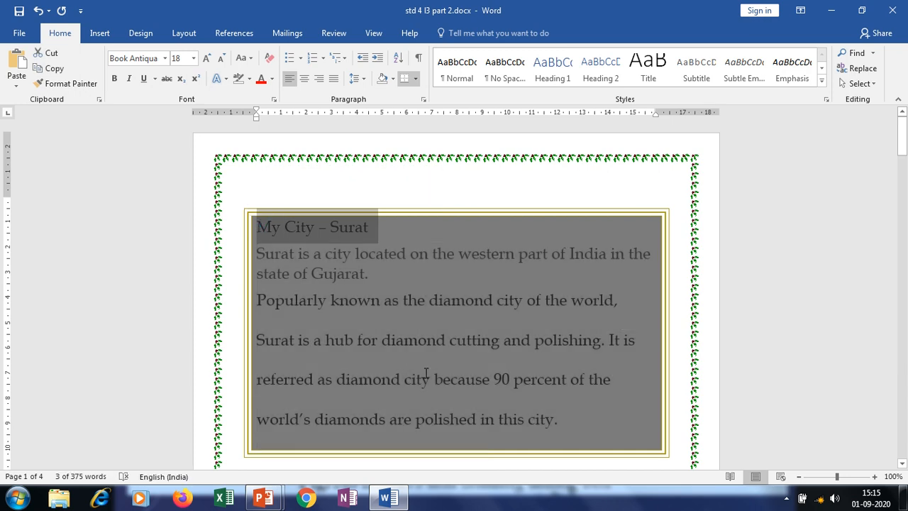
click(554, 438)
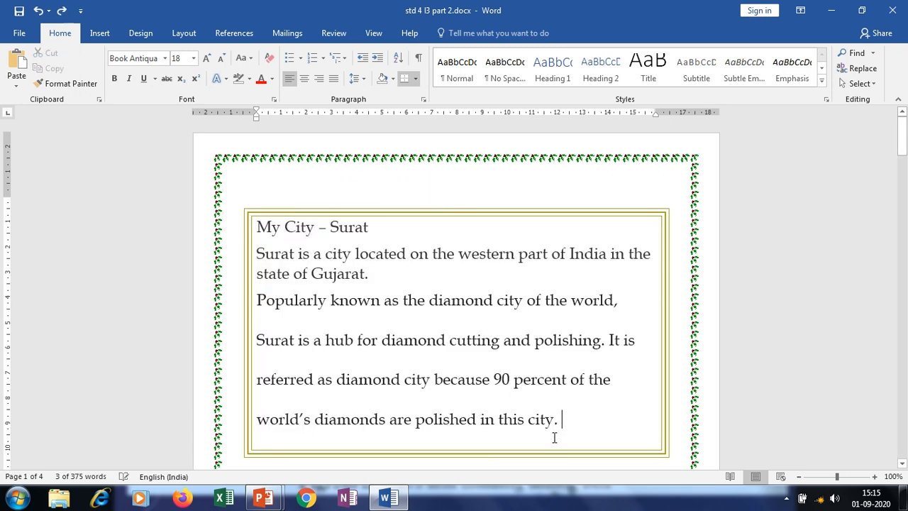
Select the text from the My City – Surat heading through "in this city." and choose a light orange shading fill.
shift+click(256, 227)
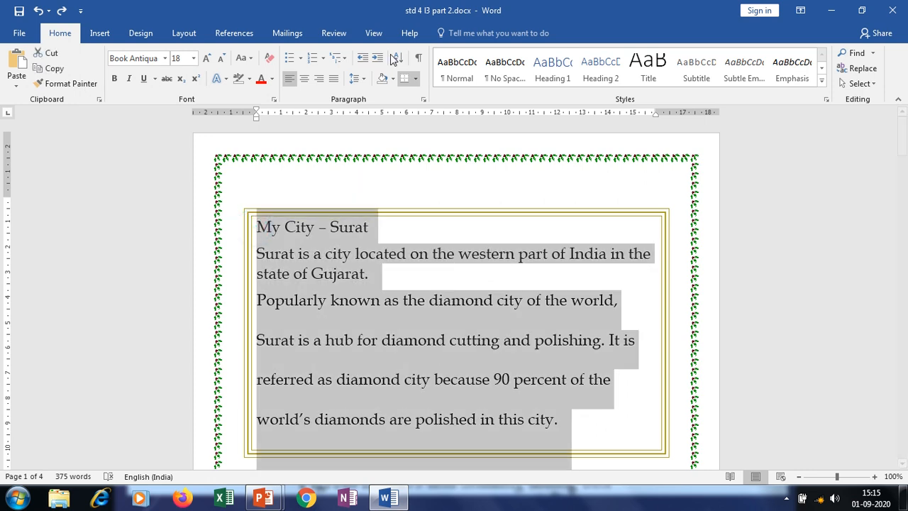
click(417, 80)
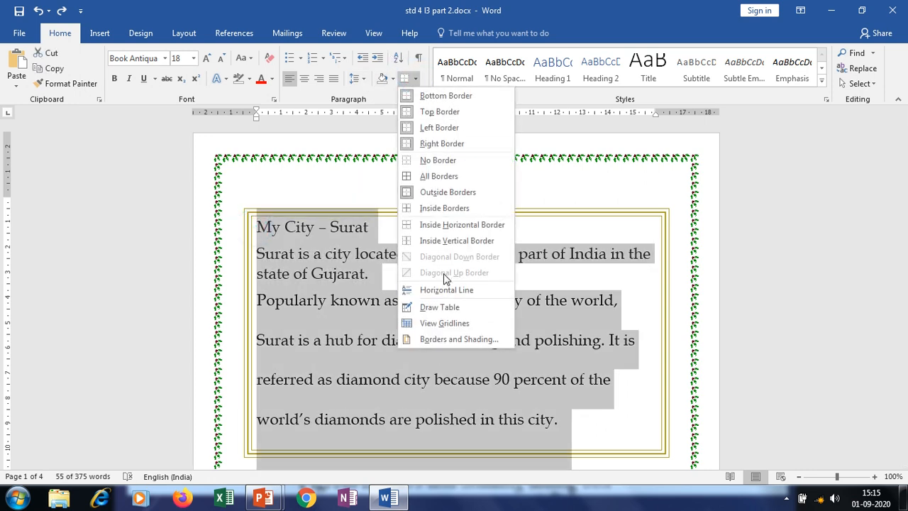
click(439, 342)
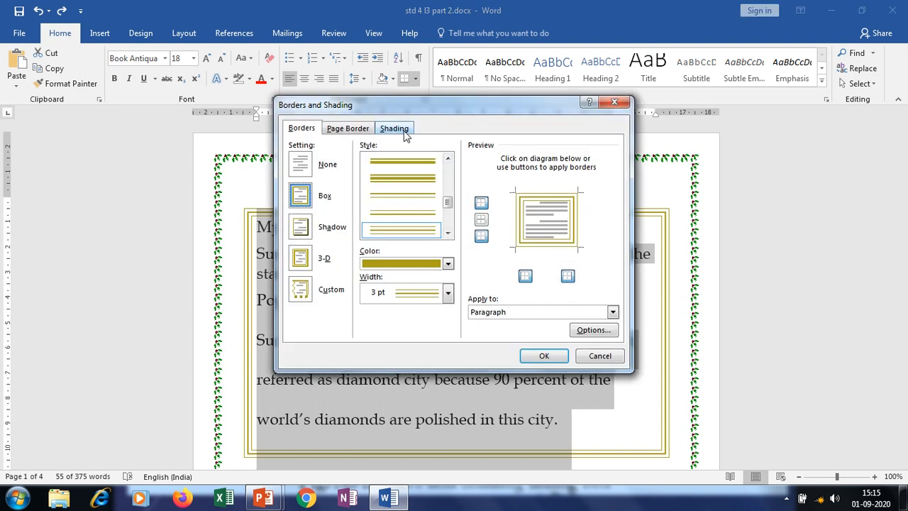
click(401, 130)
click(369, 161)
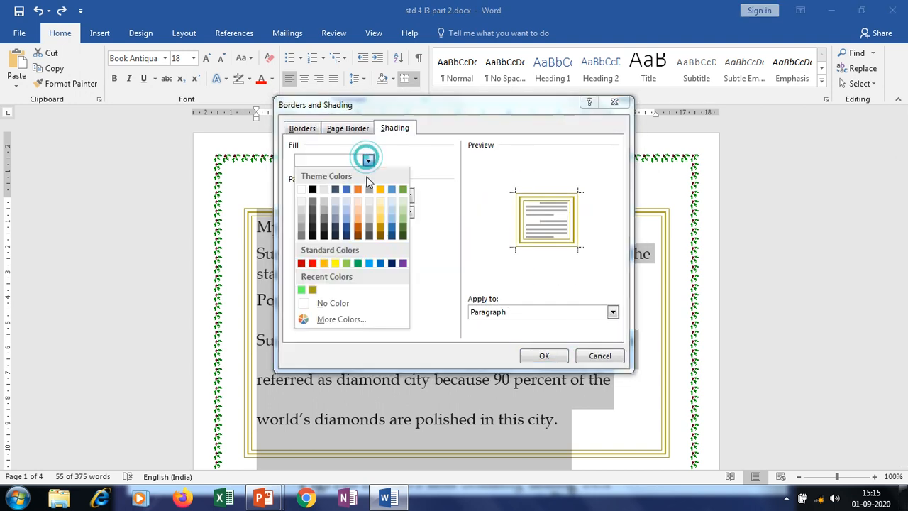
click(358, 221)
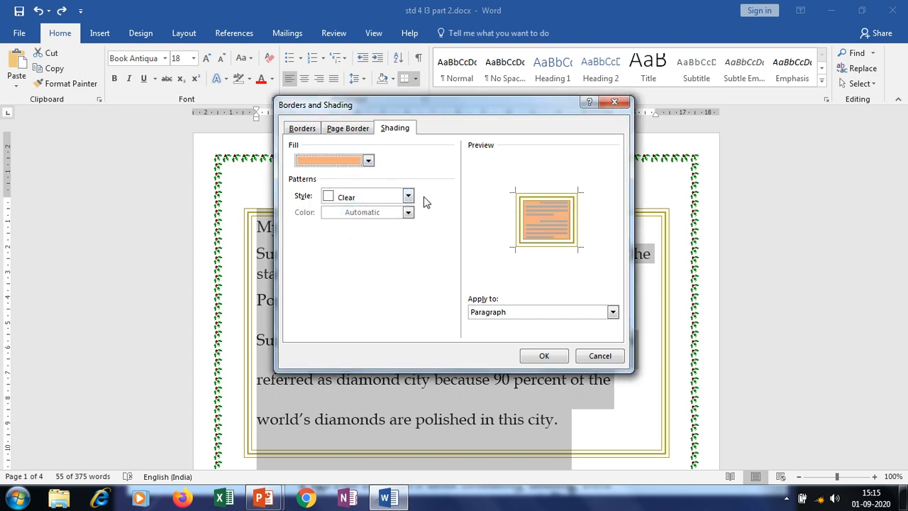
Add a 10% shading pattern in the recently used light green, apply it to the selected paragraphs and deselect the text.
click(408, 197)
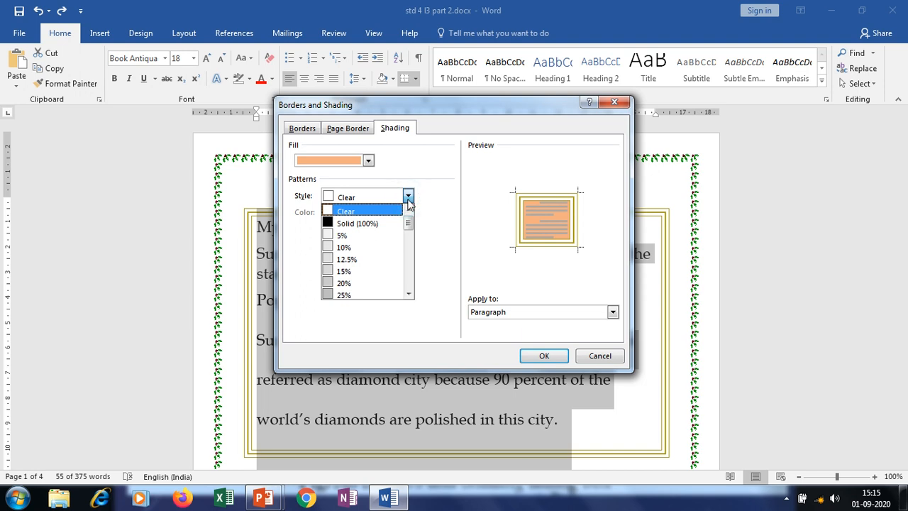
click(350, 247)
click(350, 213)
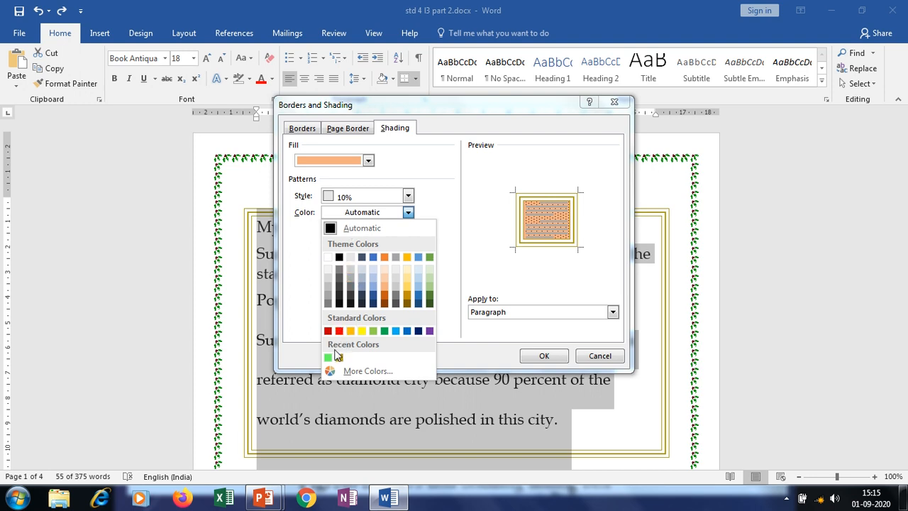
click(331, 356)
click(525, 359)
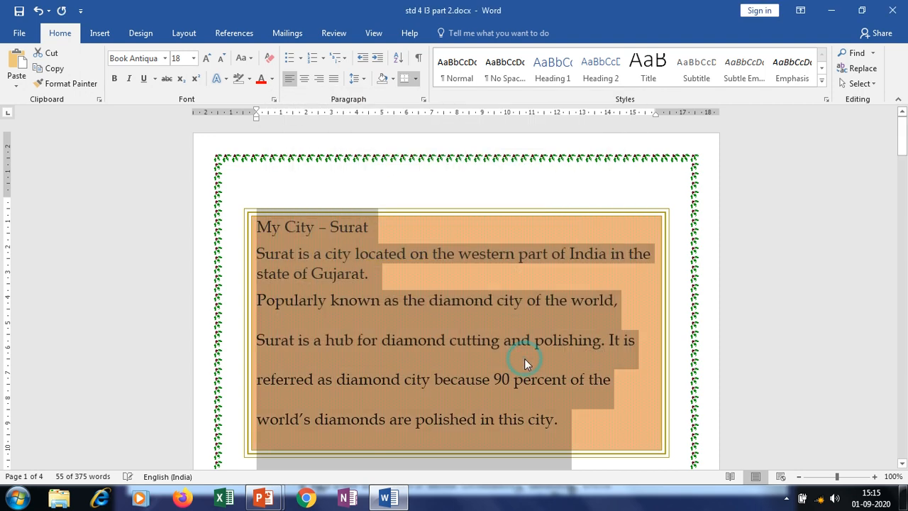
click(524, 359)
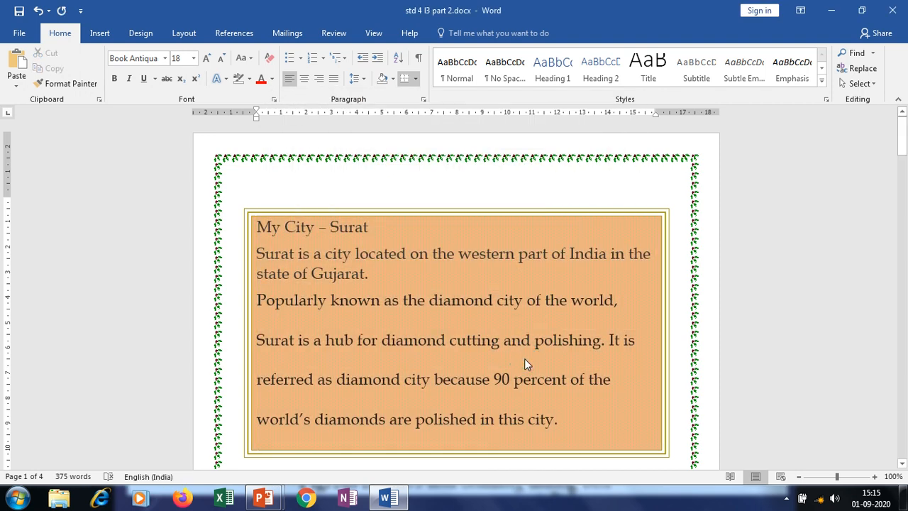
Reselect the bordered paragraphs and undo their orange patterned shading.
click(572, 430)
drag(572, 430, 272, 234)
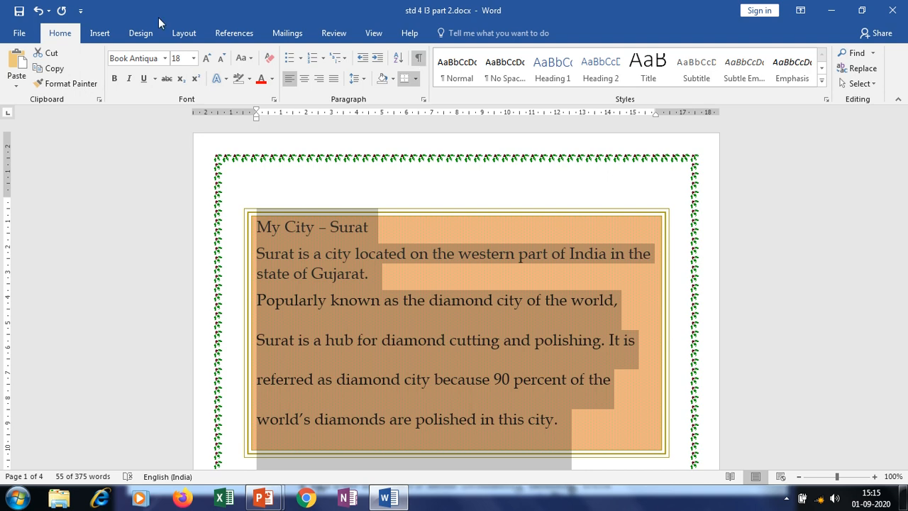
click(38, 11)
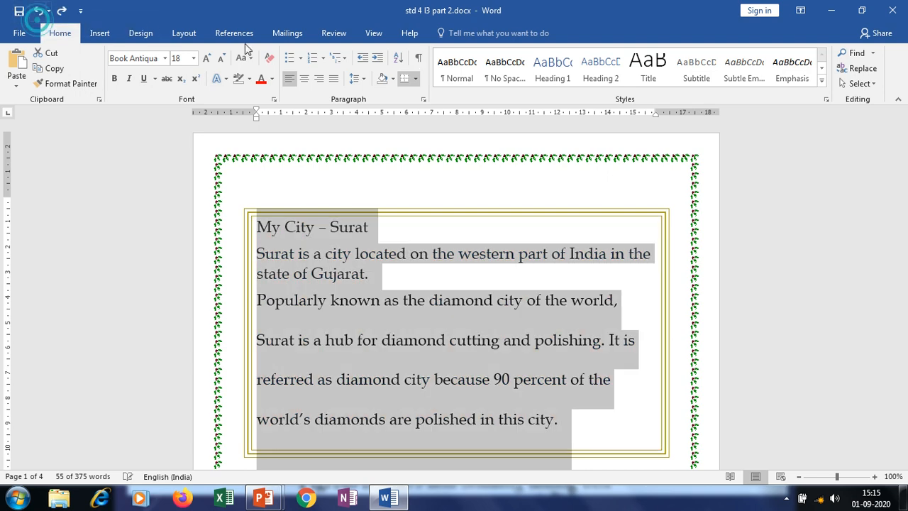
Open the shading settings for the selected paragraphs and choose the standard light blue fill.
click(417, 81)
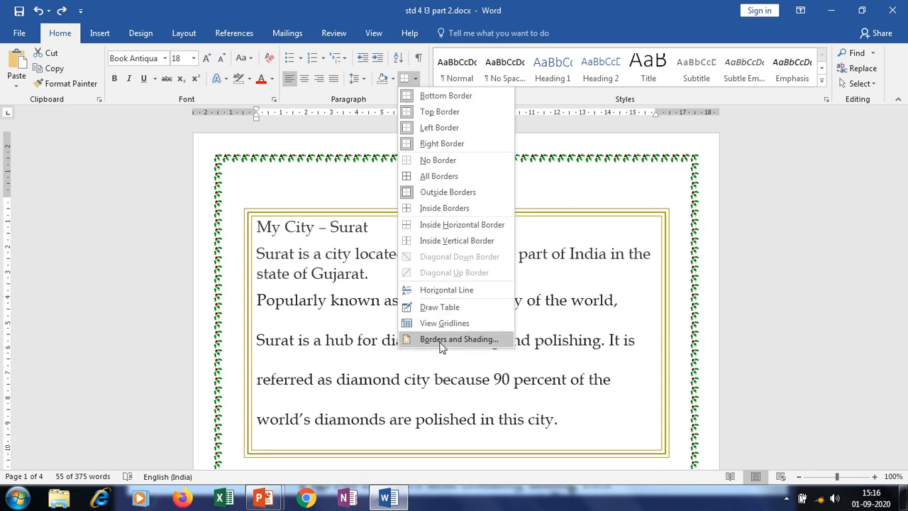
click(441, 341)
click(398, 132)
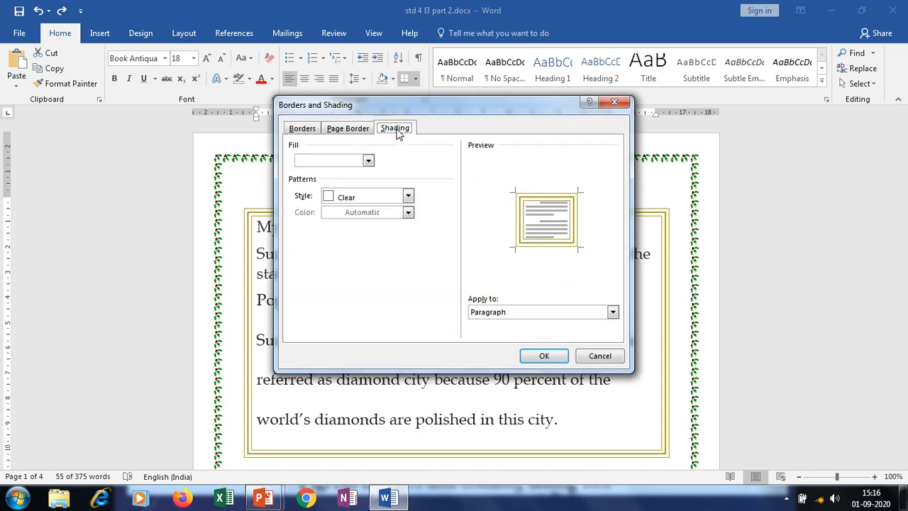
click(369, 162)
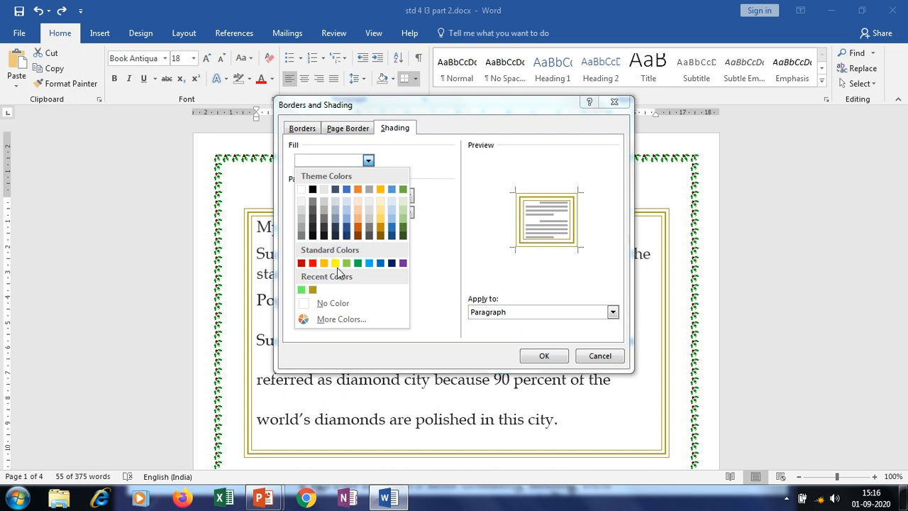
click(369, 263)
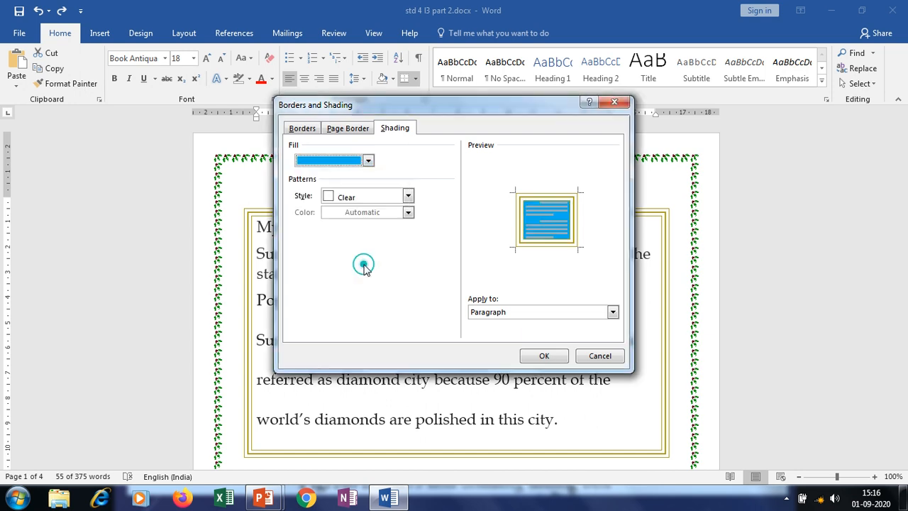
Try the 5% shading pattern style, then set the pattern style to 15%.
click(407, 200)
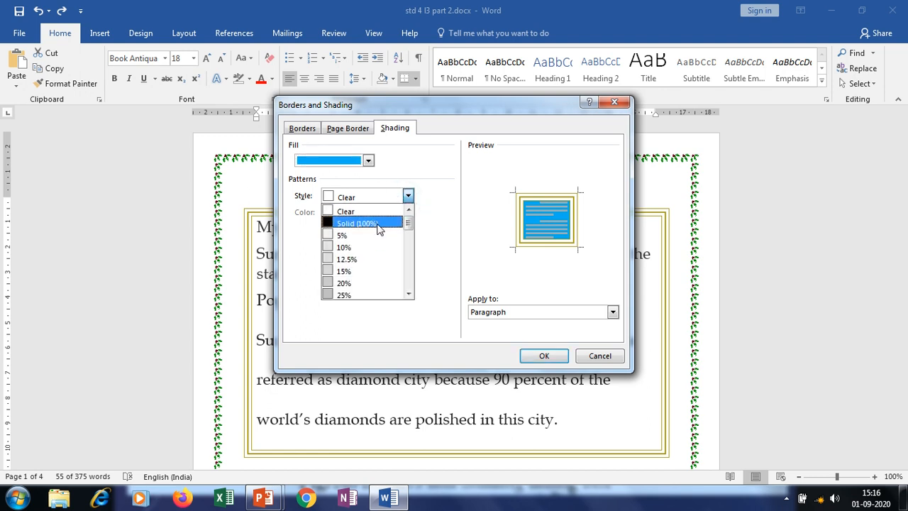
click(348, 236)
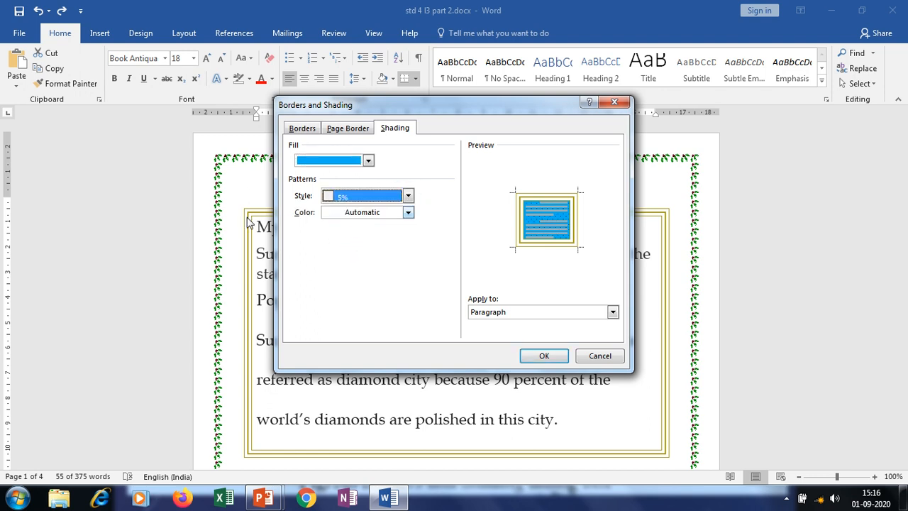
click(408, 197)
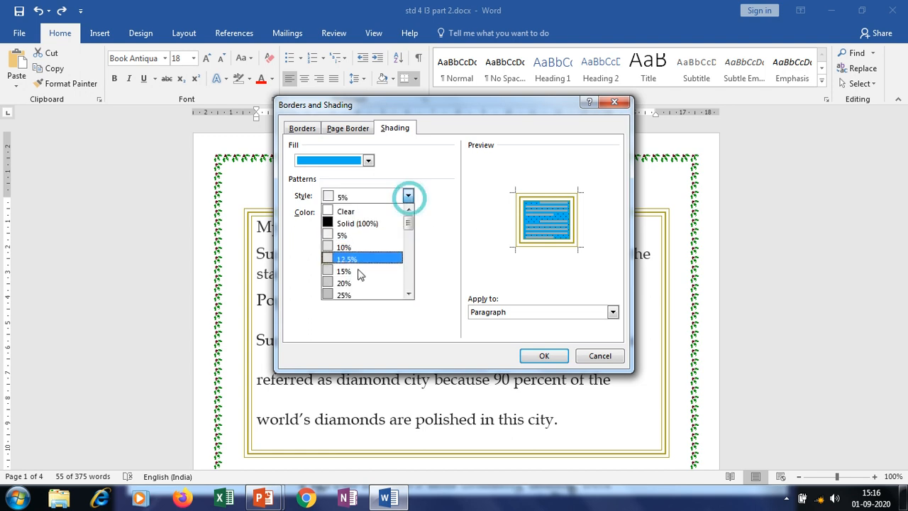
click(348, 268)
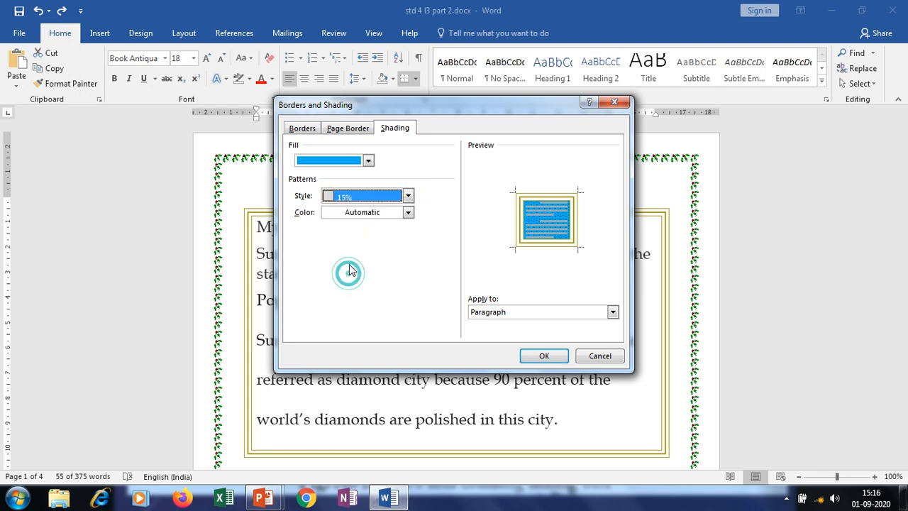
Set the pattern color to the recently used dark yellow and apply the shading to the selected text only.
click(357, 212)
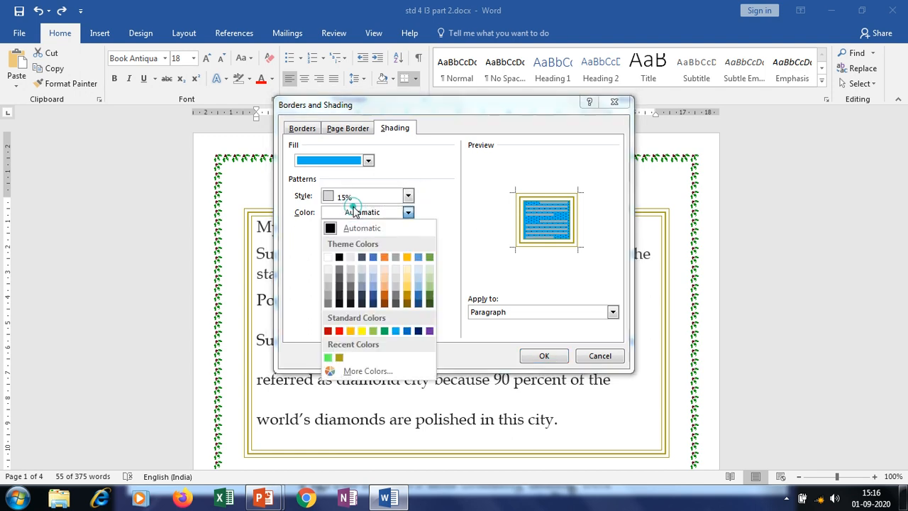
click(339, 358)
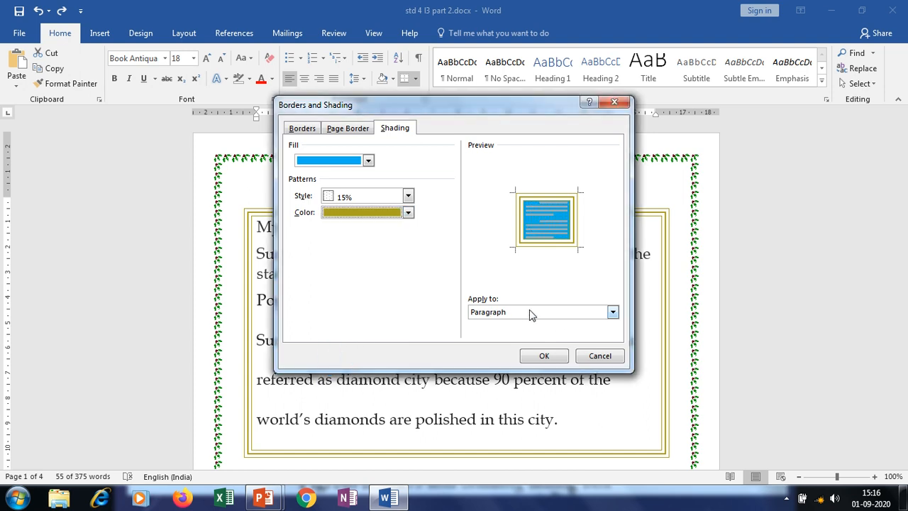
click(490, 314)
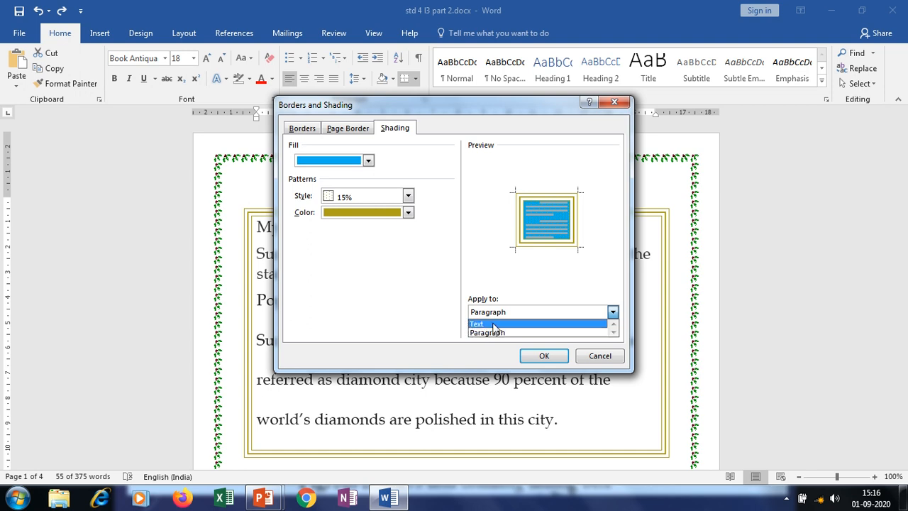
click(473, 324)
click(541, 357)
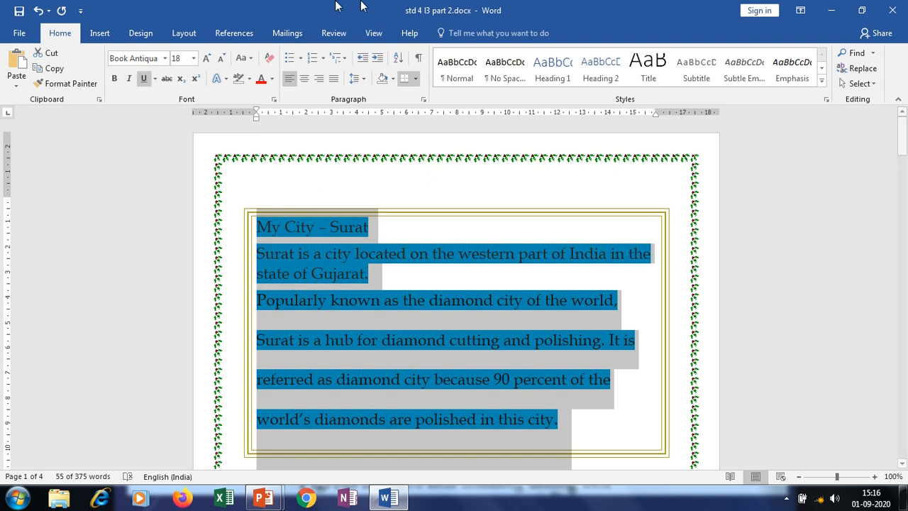
Open the shading settings for the selected paragraphs again and choose a light green theme color as the fill.
click(414, 80)
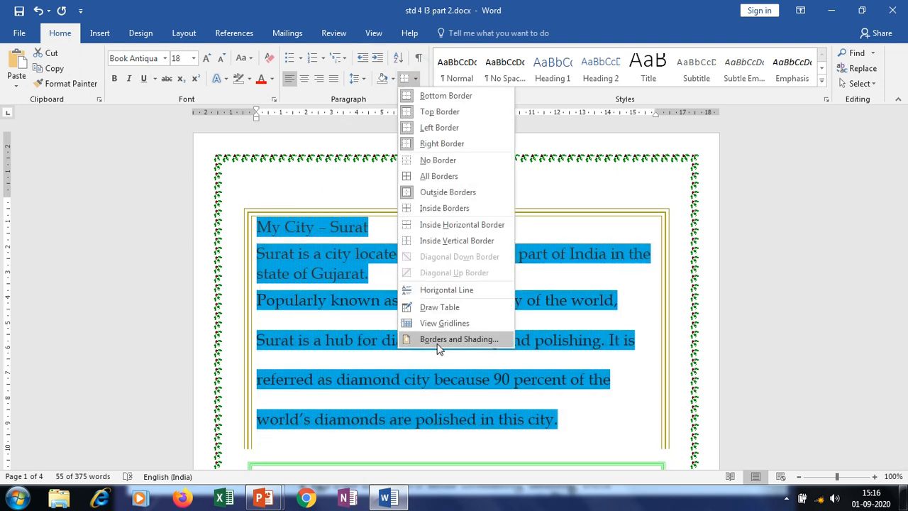
click(454, 339)
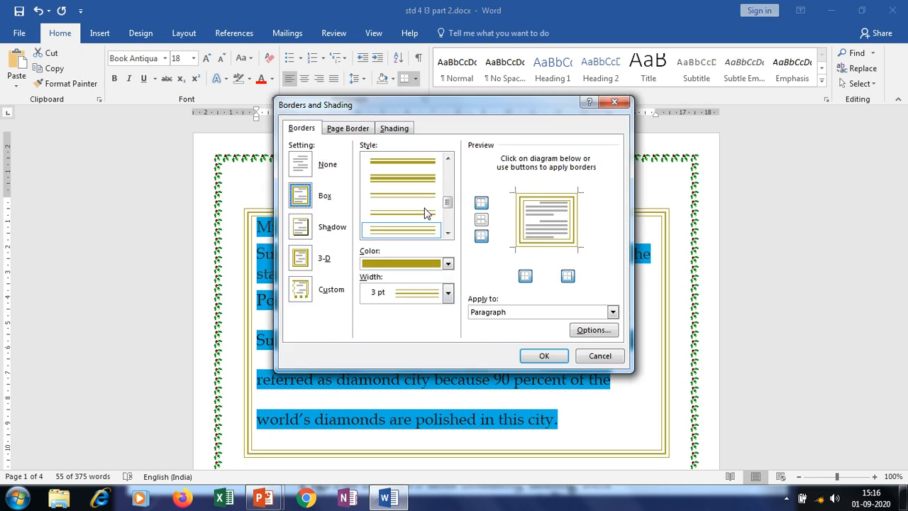
click(393, 128)
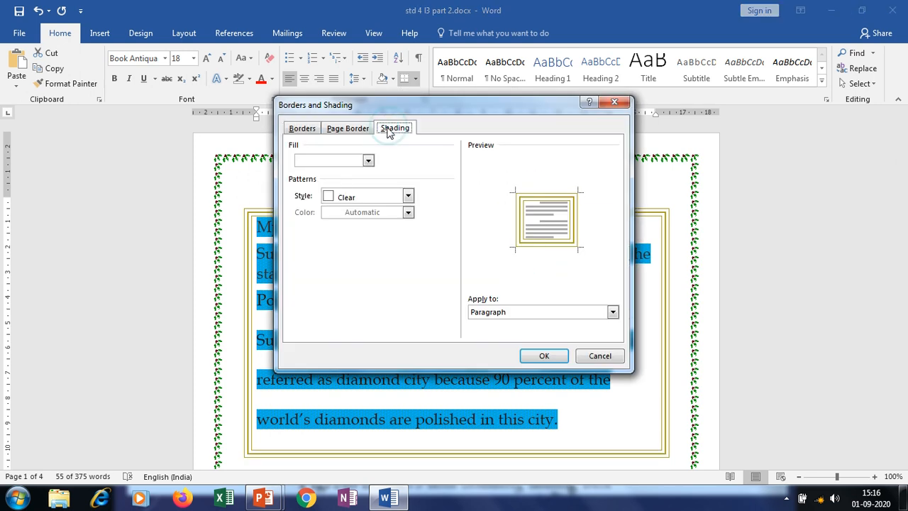
click(368, 161)
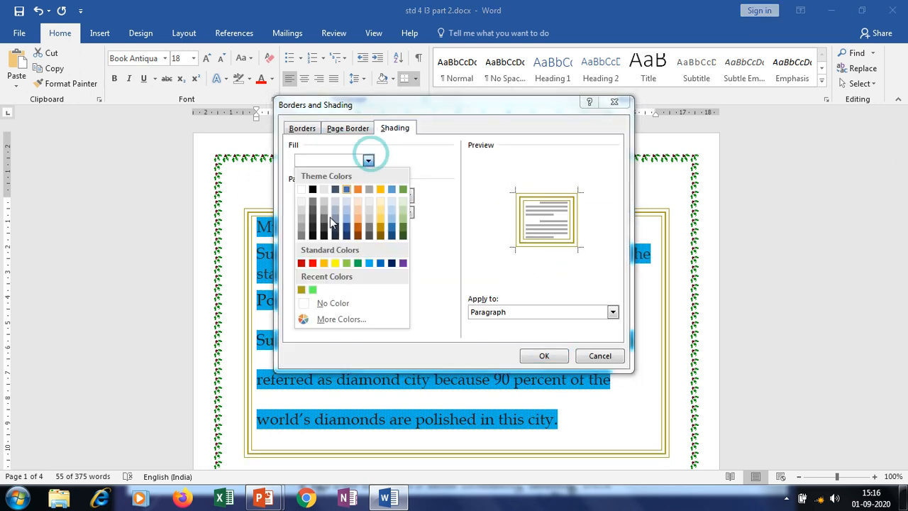
click(403, 217)
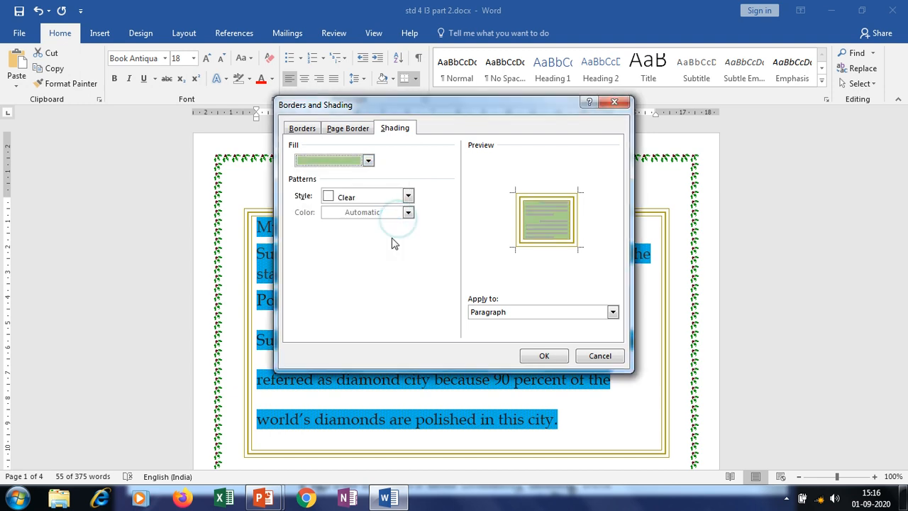
Add a 10% pattern in standard purple, apply the shading to the selected paragraphs and deselect the text.
click(408, 196)
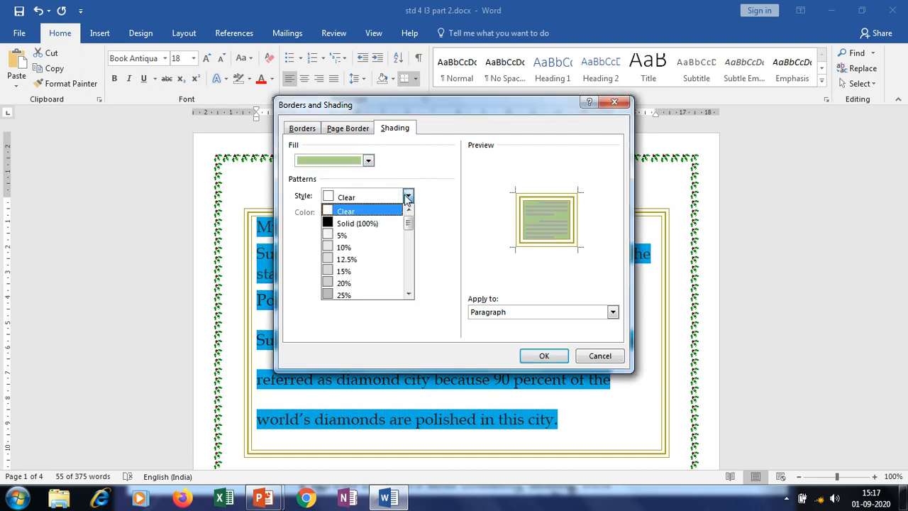
click(343, 248)
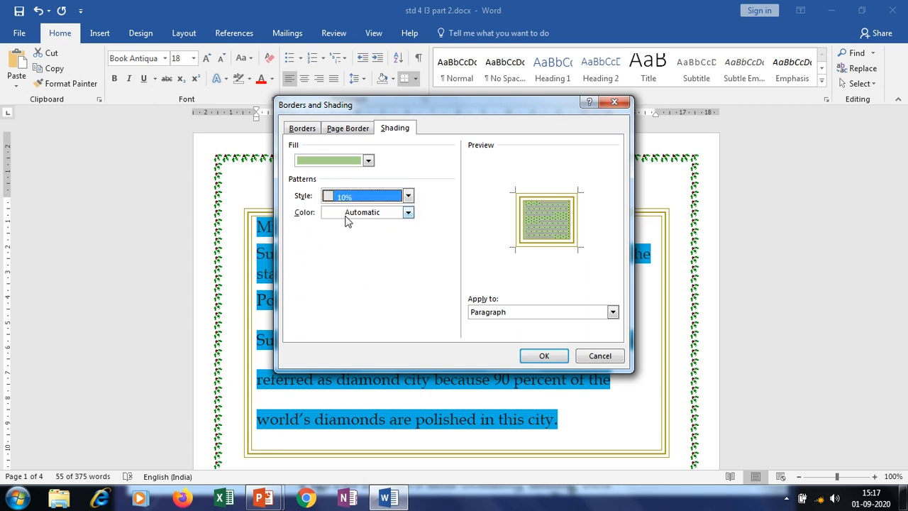
click(346, 213)
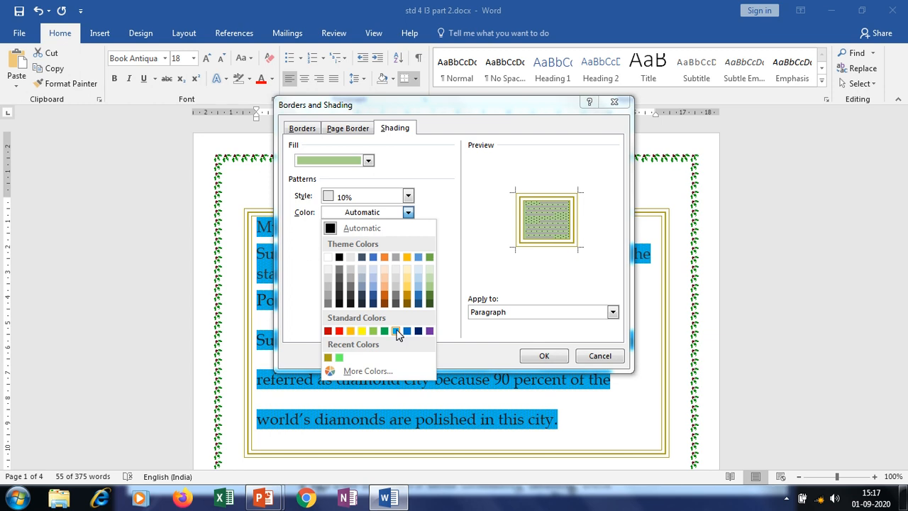
click(429, 331)
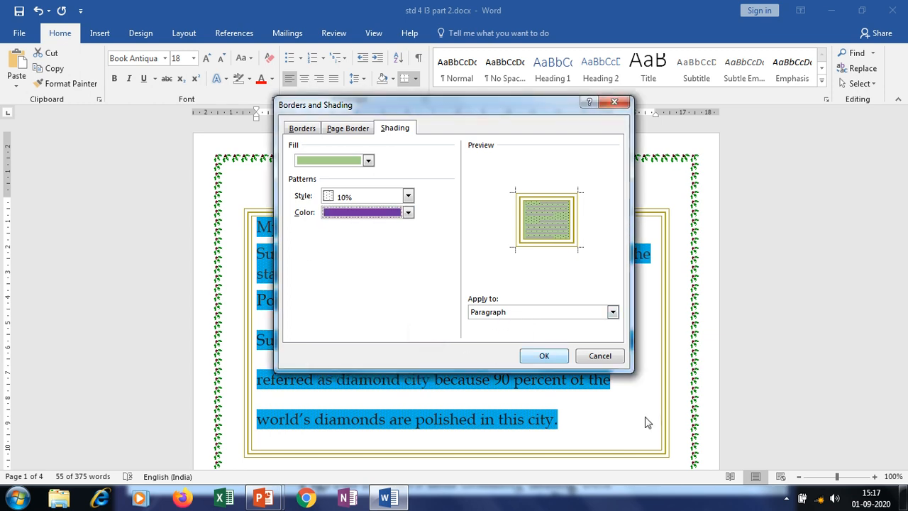
click(530, 357)
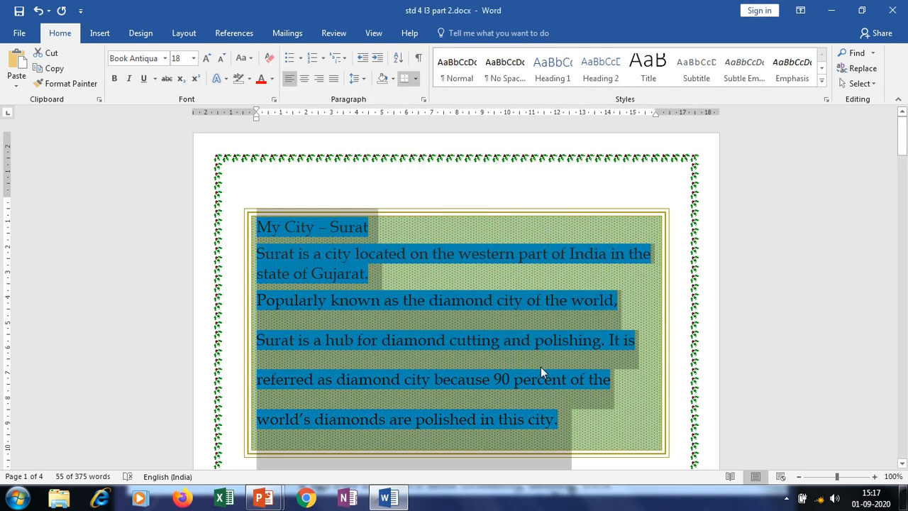
click(587, 419)
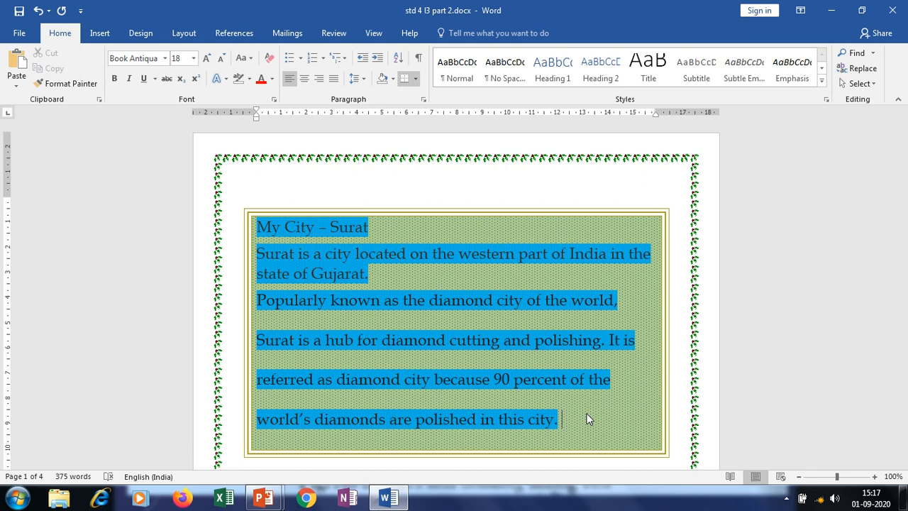
Switch to the PowerPoint slide show and advance to the Text Alignment slide.
key(alt+Tab)
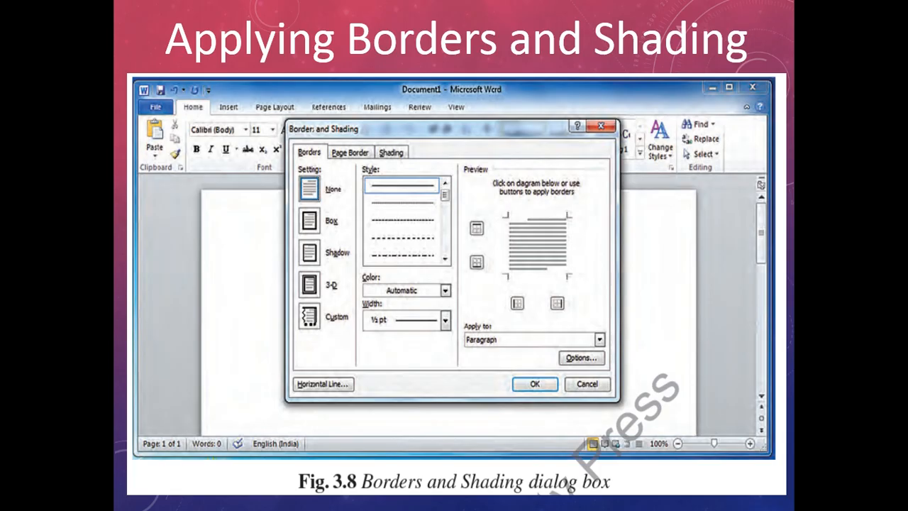
click(356, 382)
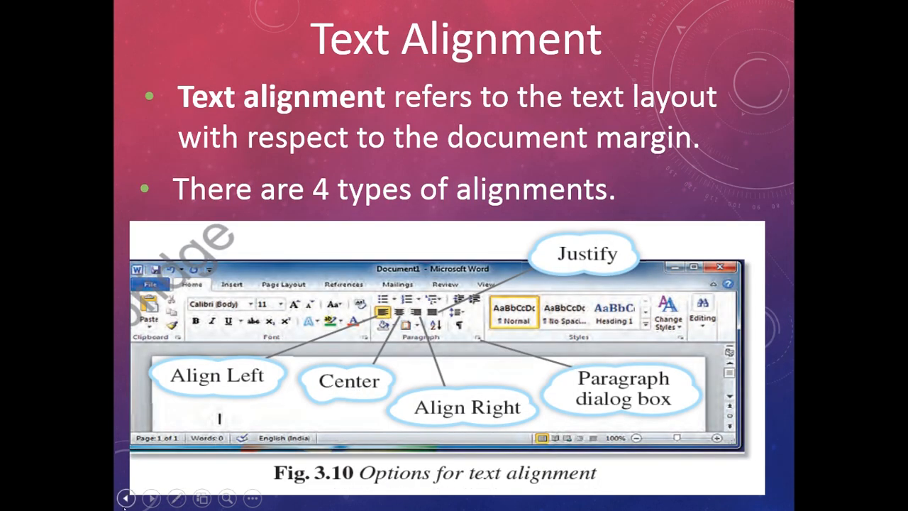
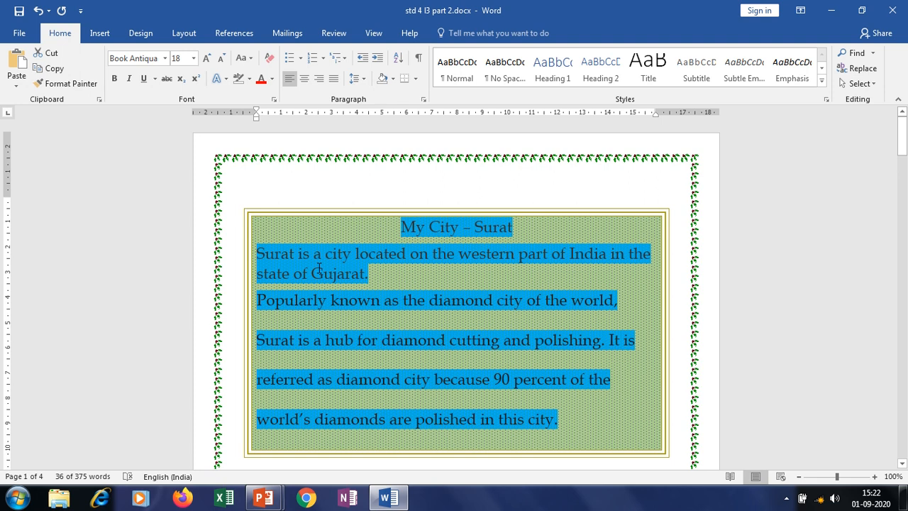
Select the body text below the title through "Surat is one of the cleanest city of India." and apply arrow bullets.
click(342, 276)
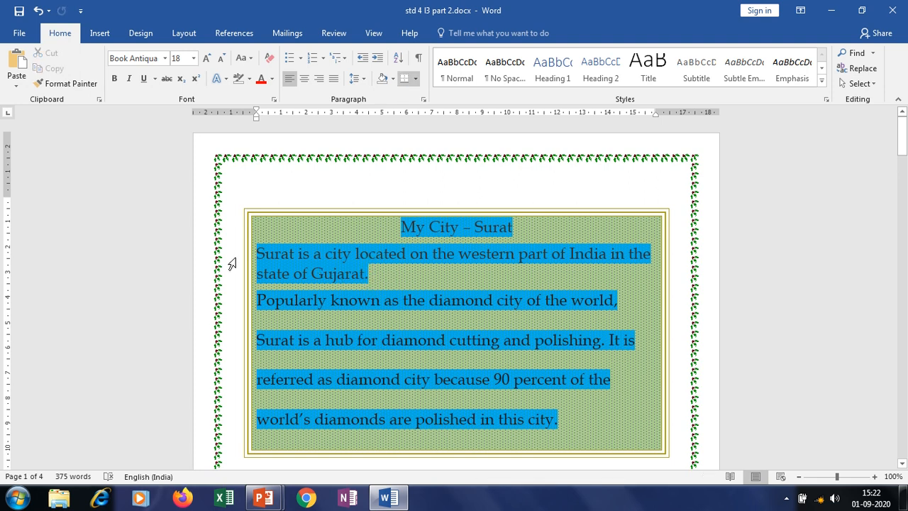
click(256, 246)
scroll(568, 423, down, 5)
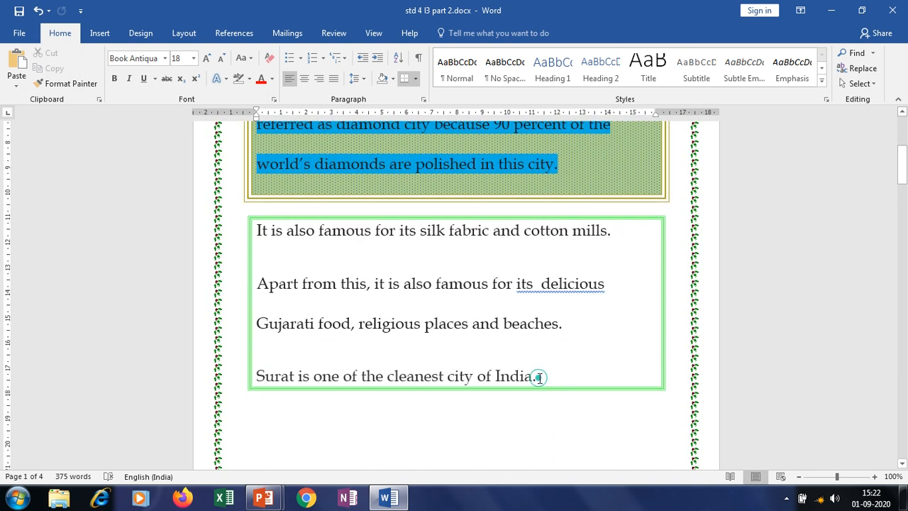
shift+click(539, 378)
scroll(412, 313, up, 4)
scroll(412, 311, up, 1)
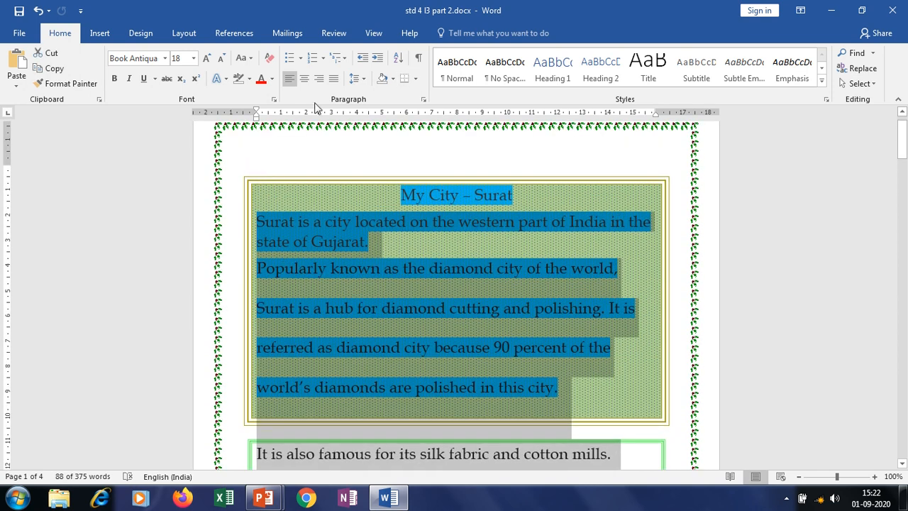
click(301, 58)
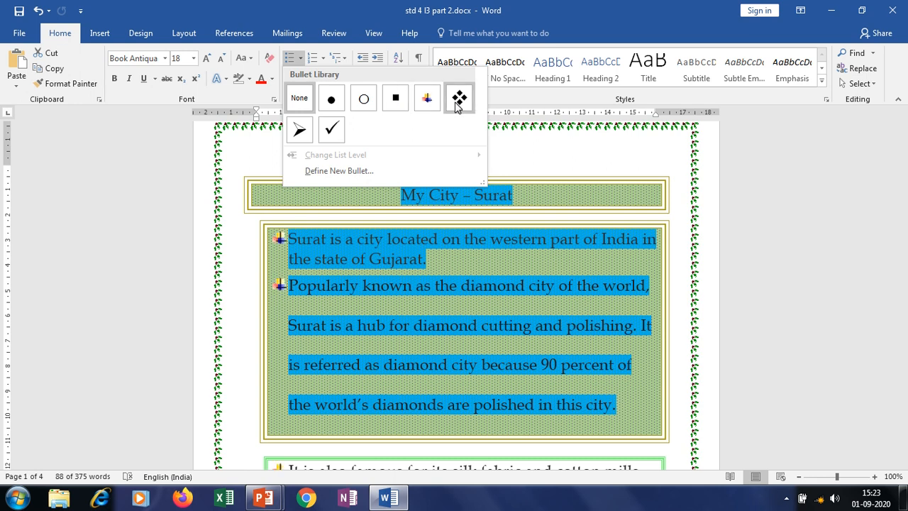
click(299, 130)
scroll(337, 358, down, 3)
scroll(335, 356, down, 3)
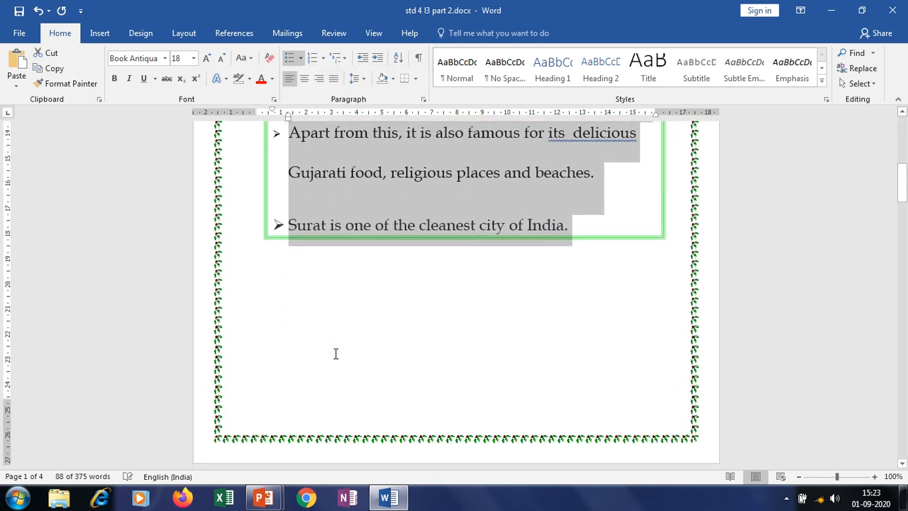
scroll(335, 355, up, 2)
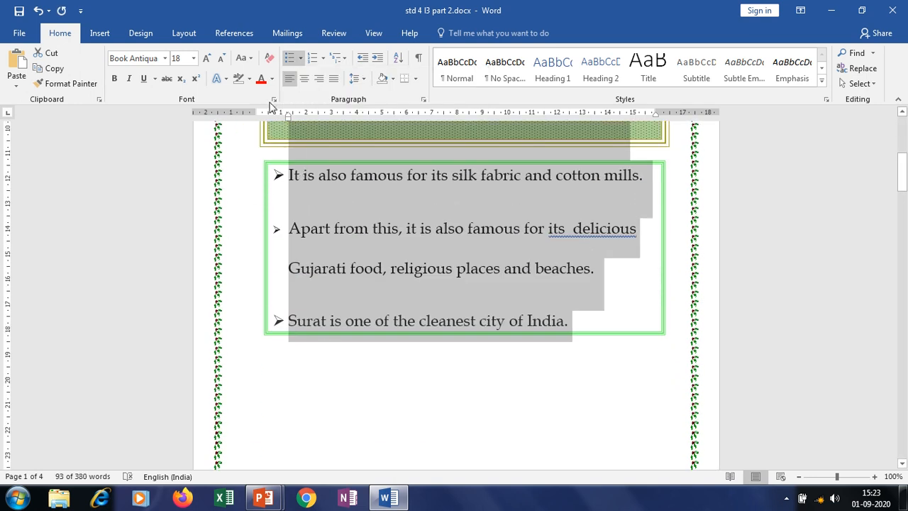
Change the selected paragraphs' bullets to the multicolored cross from the bullet library and deselect the text.
click(300, 60)
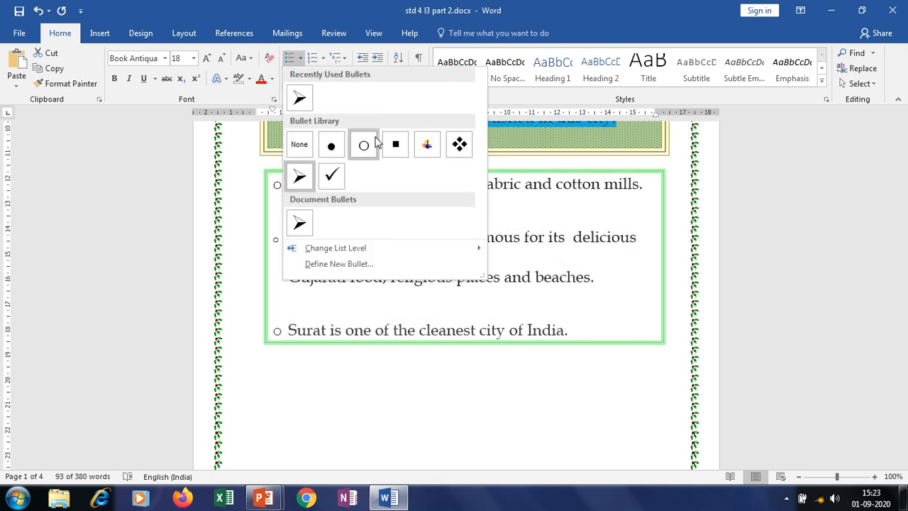
click(427, 145)
scroll(363, 284, up, 2)
scroll(362, 288, up, 1)
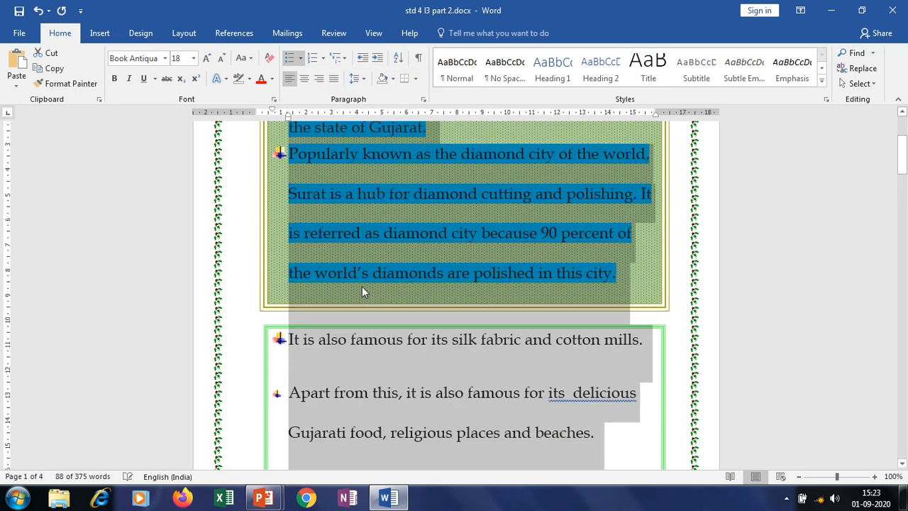
scroll(362, 291, up, 1)
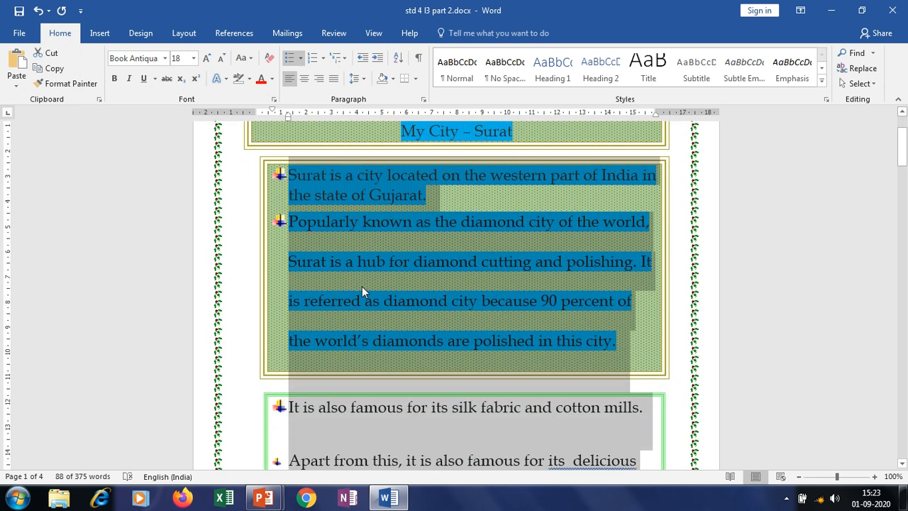
click(323, 329)
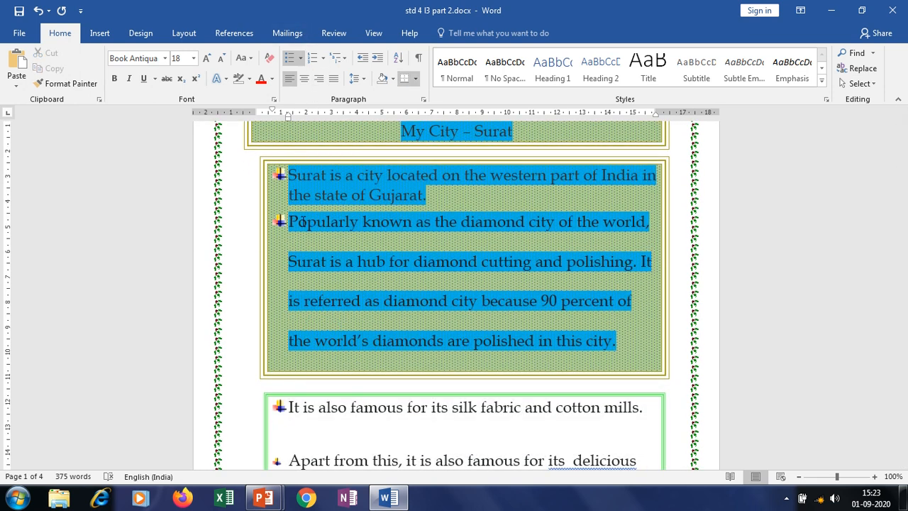
Reselect the body paragraphs below the title, replace their bullets with 1. 2. 3. numbering and deselect the text.
drag(303, 211, 506, 481)
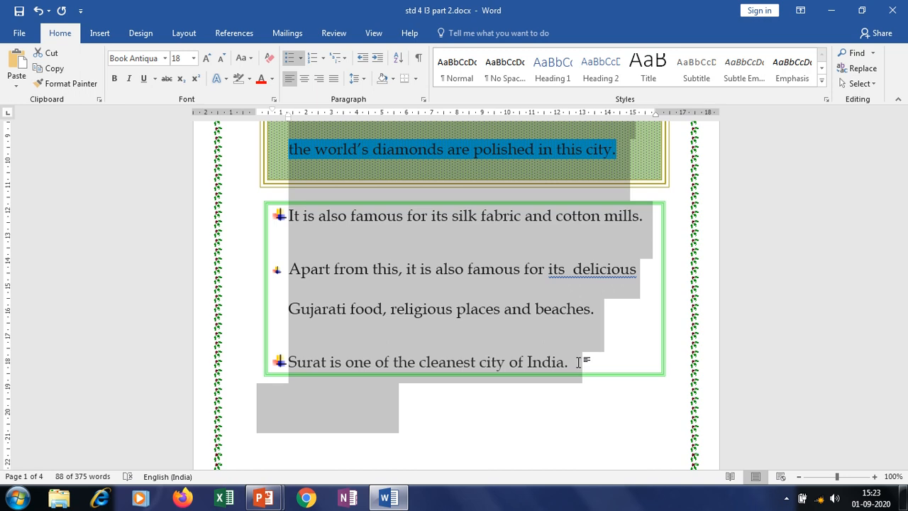
drag(578, 362, 578, 362)
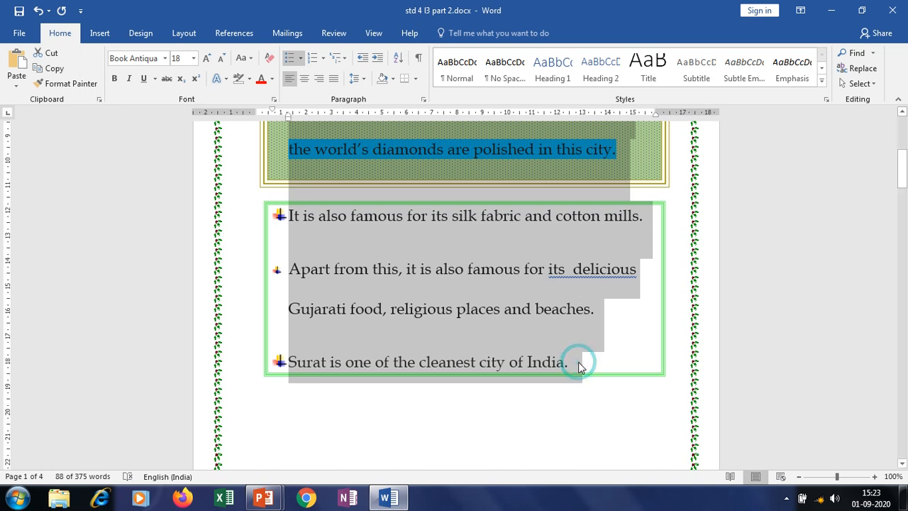
click(323, 58)
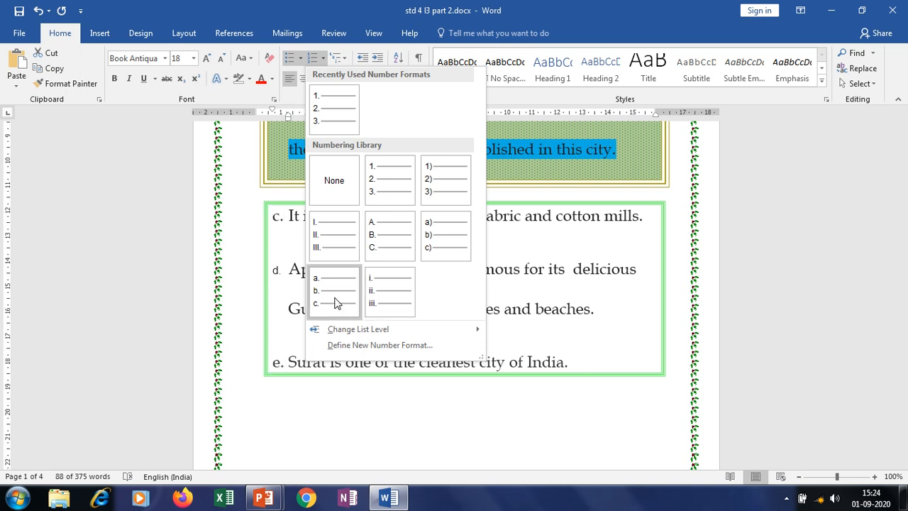
click(402, 175)
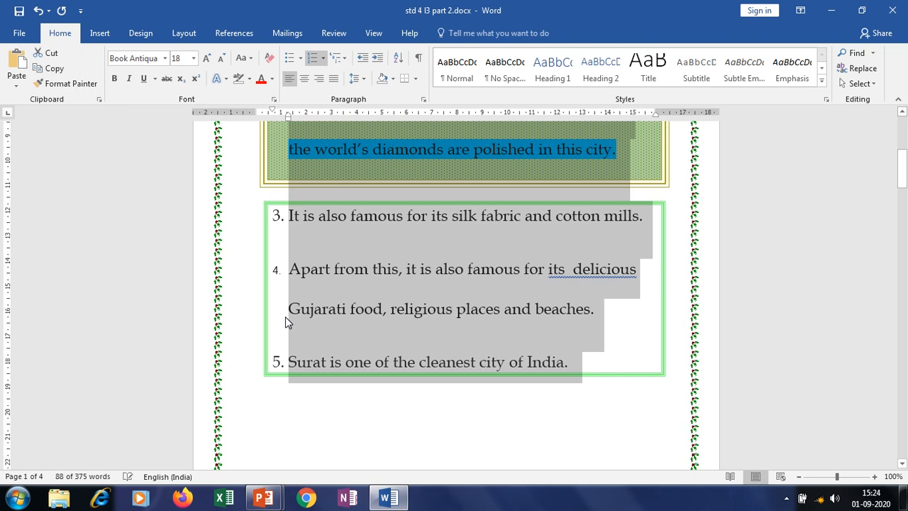
scroll(286, 317, up, 6)
click(319, 286)
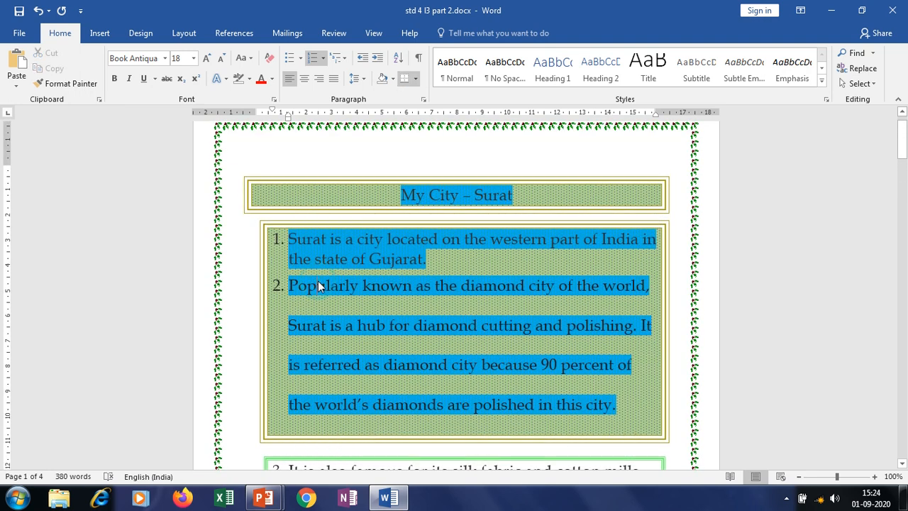
Place the insertion point on the empty line below the last numbered item.
scroll(317, 282, down, 3)
scroll(317, 282, down, 5)
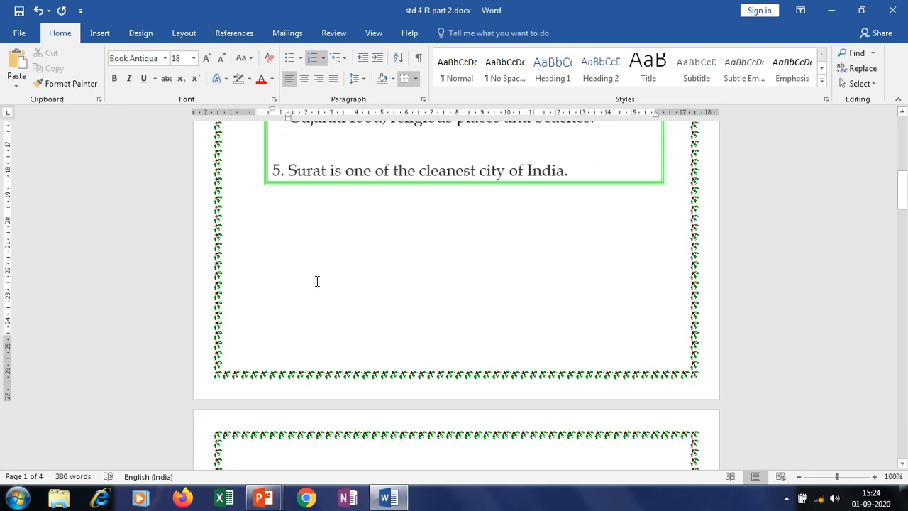
click(317, 281)
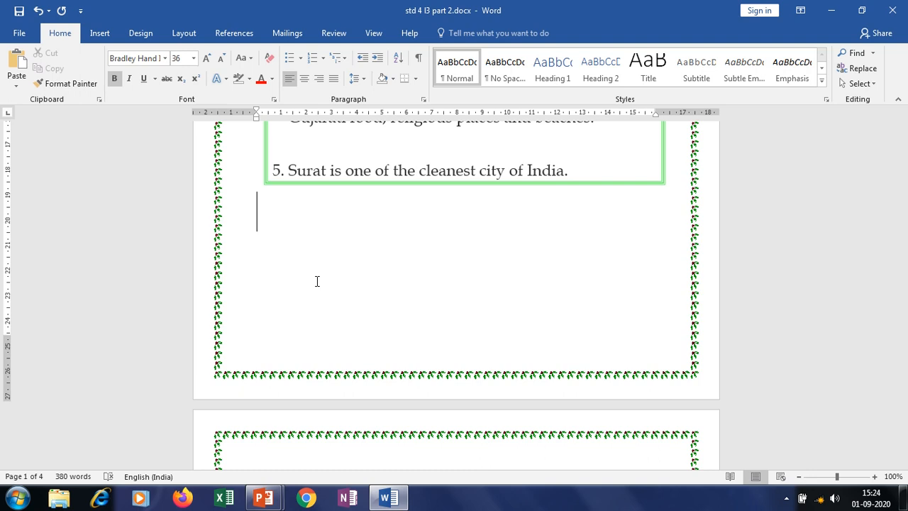
Try to start an automatic list with 1. on the empty line below the last numbered Surat sentence.
text(1.)
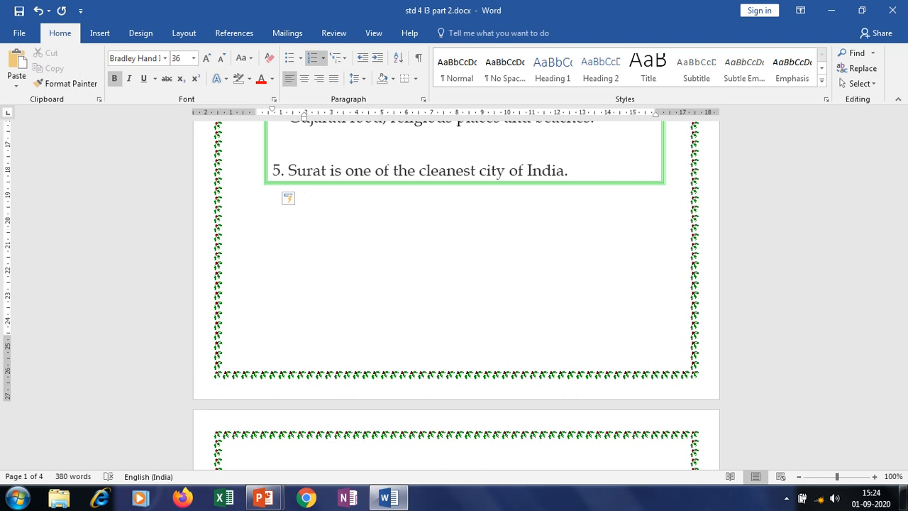
click(259, 219)
scroll(273, 231, down, 3)
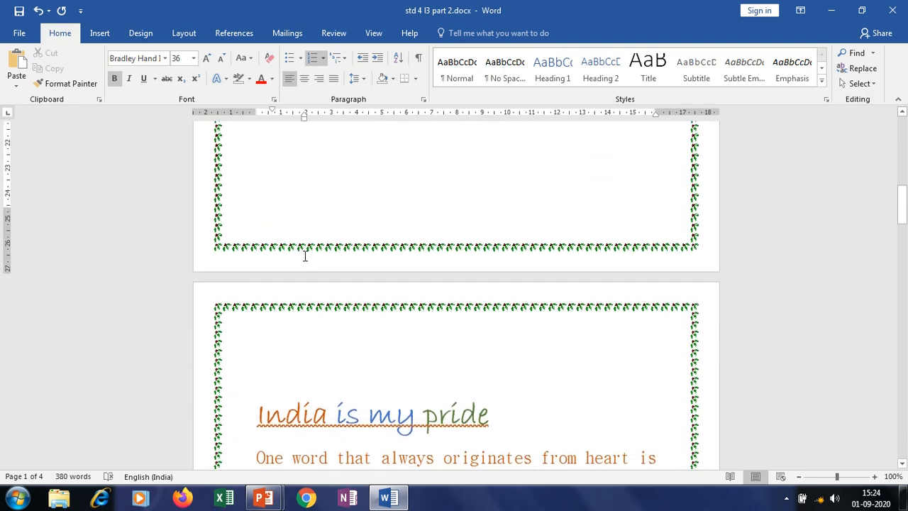
Place the insertion point below H2O on the last page and erase that line back to its H.
click(278, 345)
scroll(293, 366, down, 15)
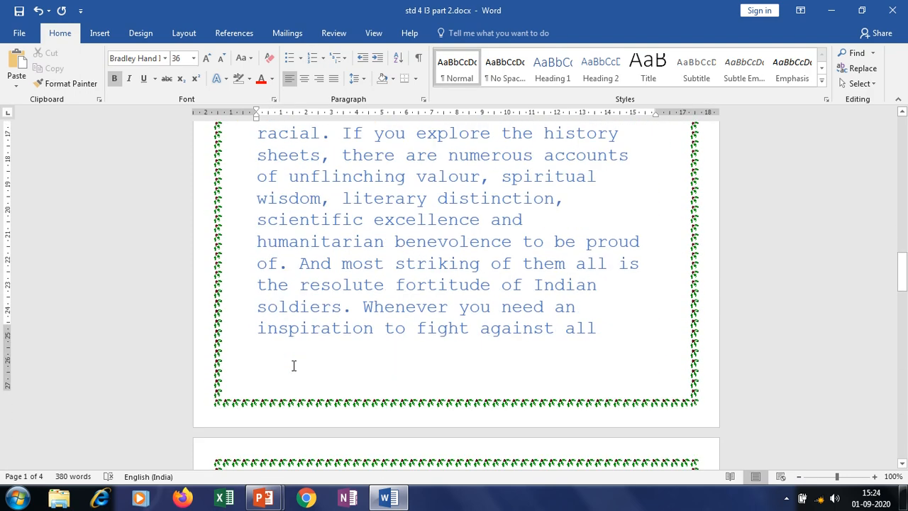
scroll(294, 365, down, 15)
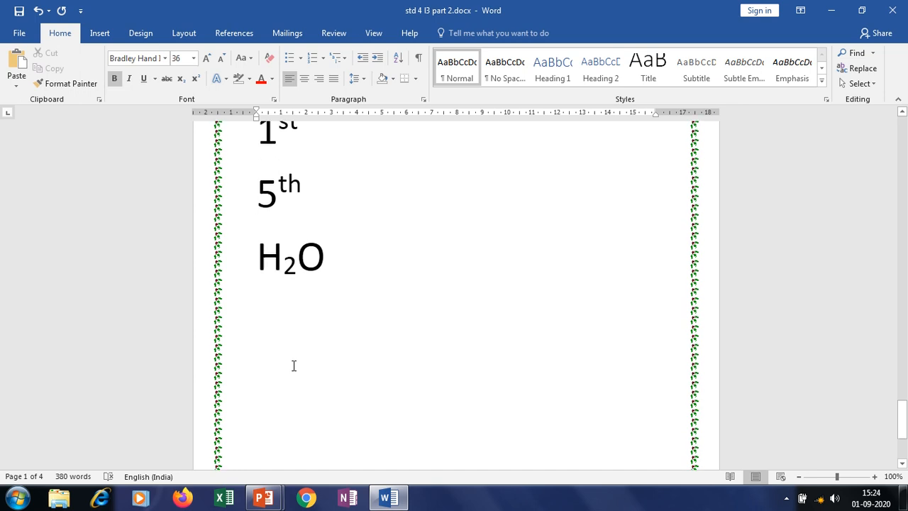
click(291, 365)
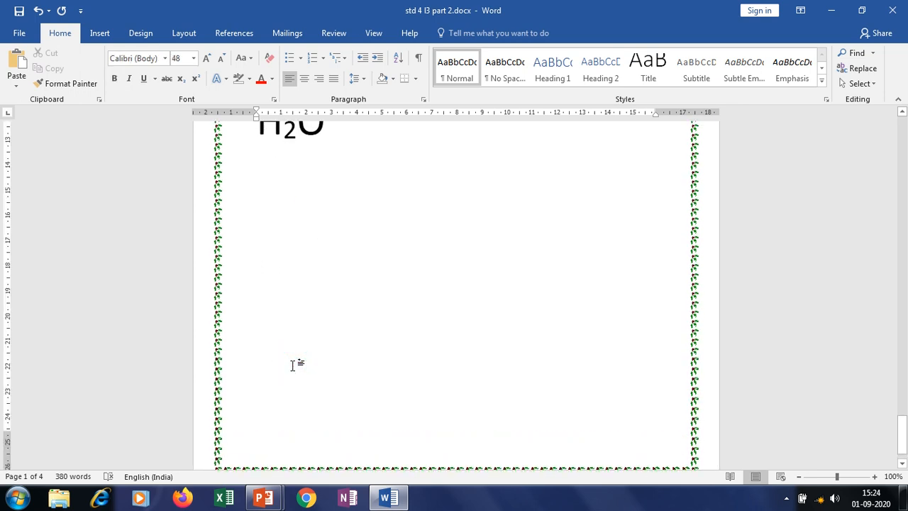
key(BackSpace)
key(BackSpace)
key(BackSpace)
key(BackSpace)
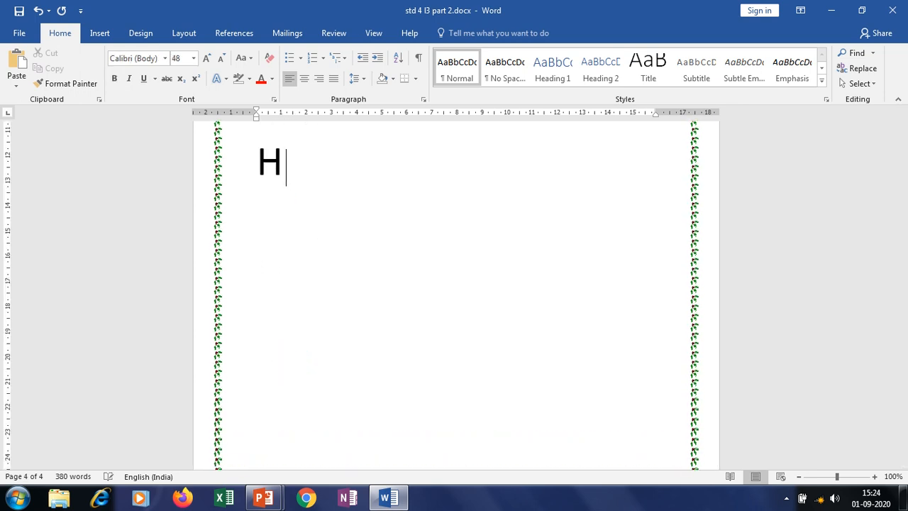
Replace the remaining H with an automatic 1. numbered list and enter Bold as its first item.
text(1.)
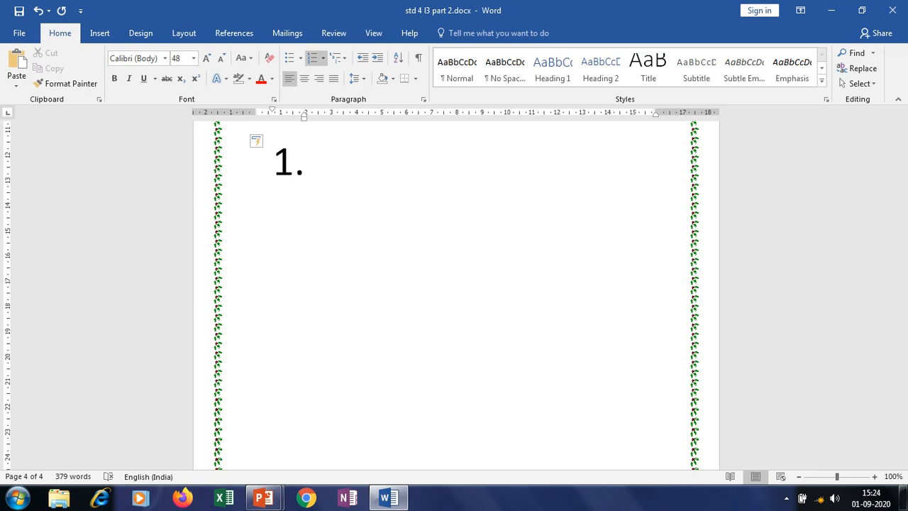
text(BOLD)
key(BackSpace)
key(BackSpace)
key(BackSpace)
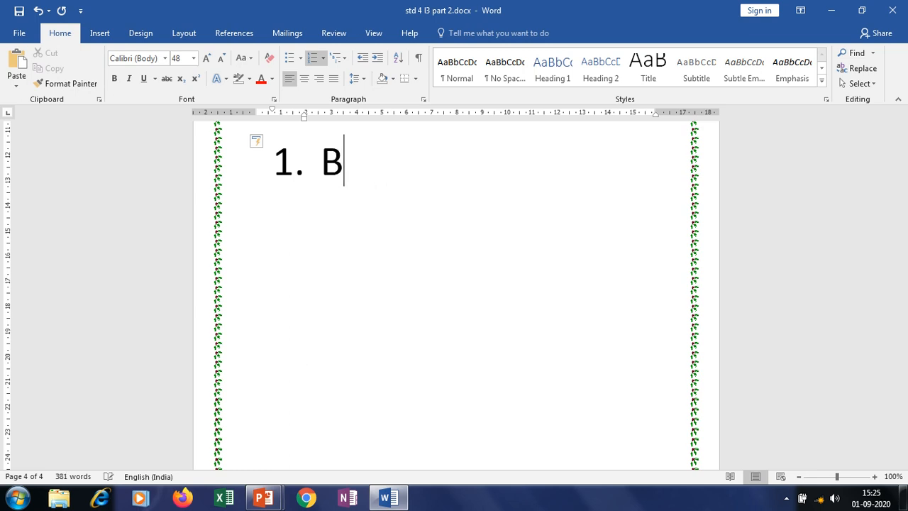
text(old)
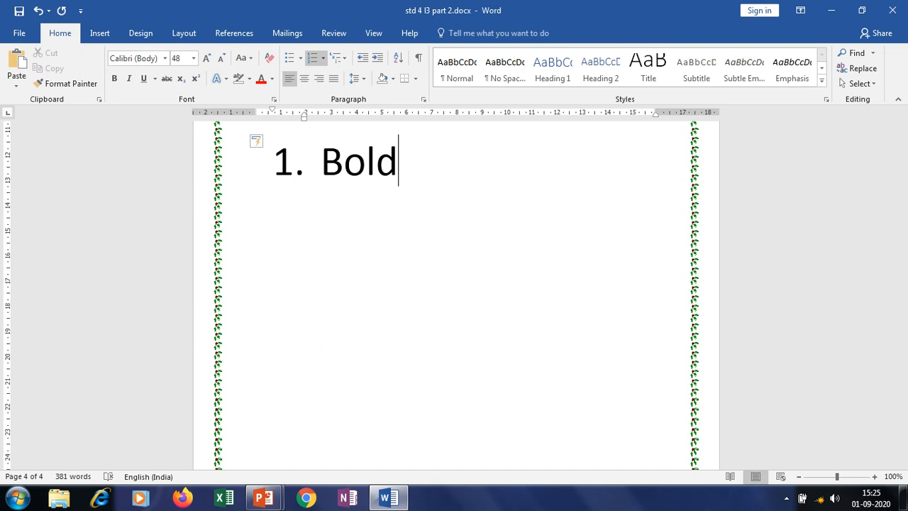
key(Return)
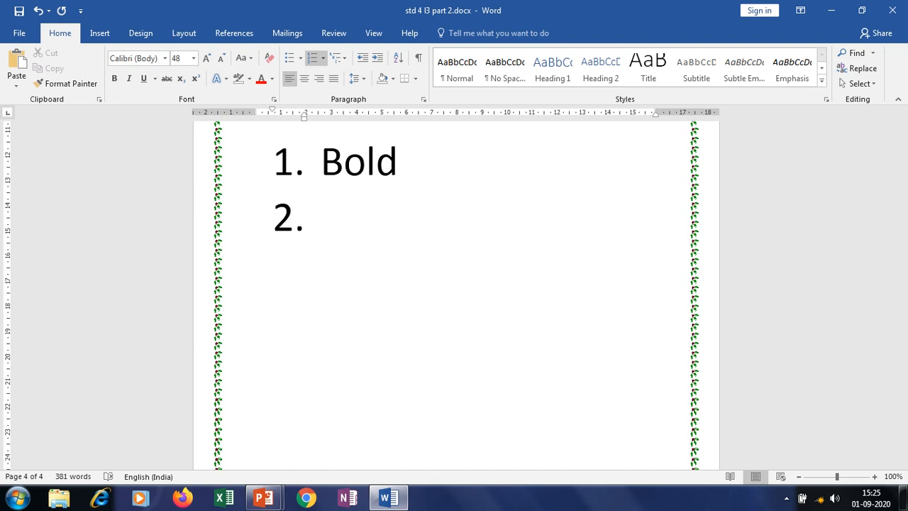
Add Font name, Font size and Font style as the following numbered items, and end the numbering on the line below.
text(font name)
key(Return)
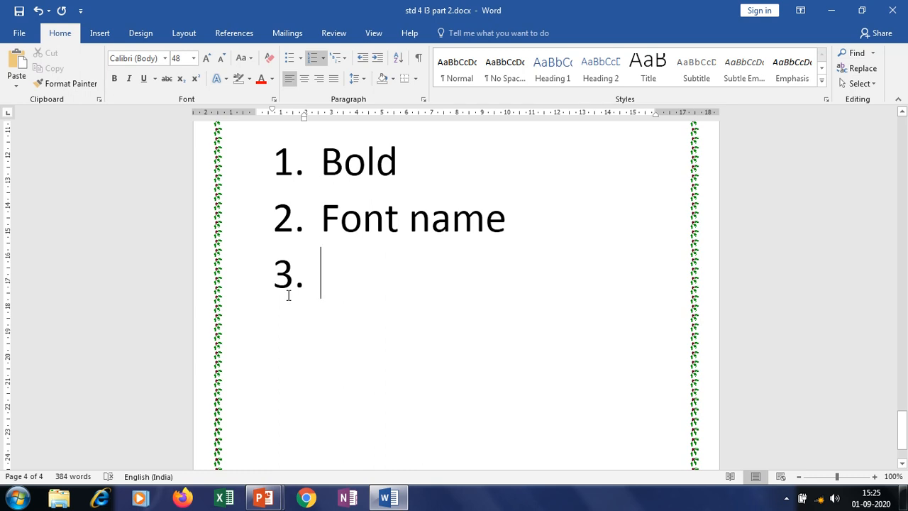
text(font size)
key(Return)
text(font style)
key(Return)
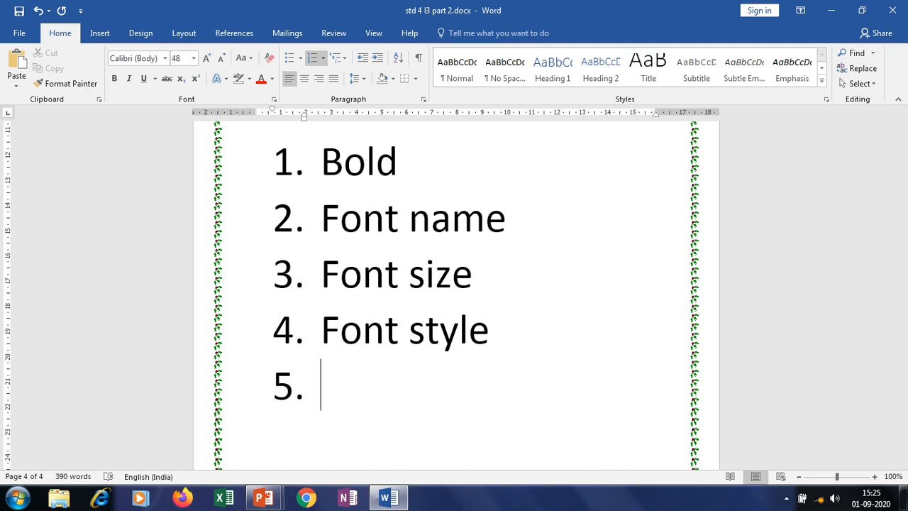
key(Return)
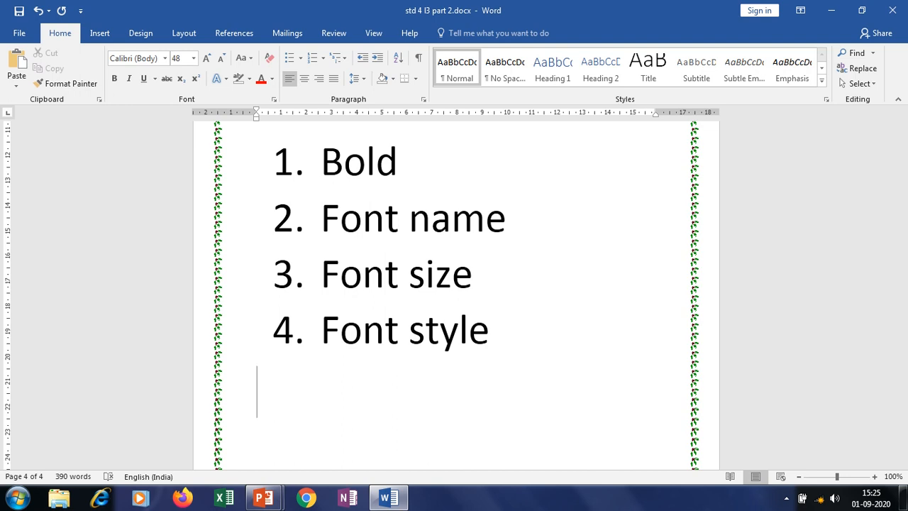
Start an automatic round-bullet list with an asterisk below Font style and enter Formatting text as its first item.
text(*)
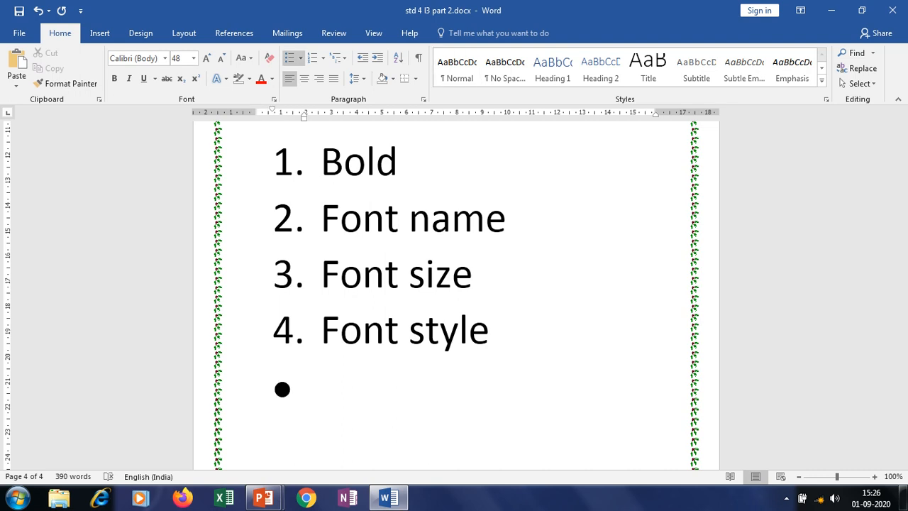
text(Fom)
key(BackSpace)
text(r)
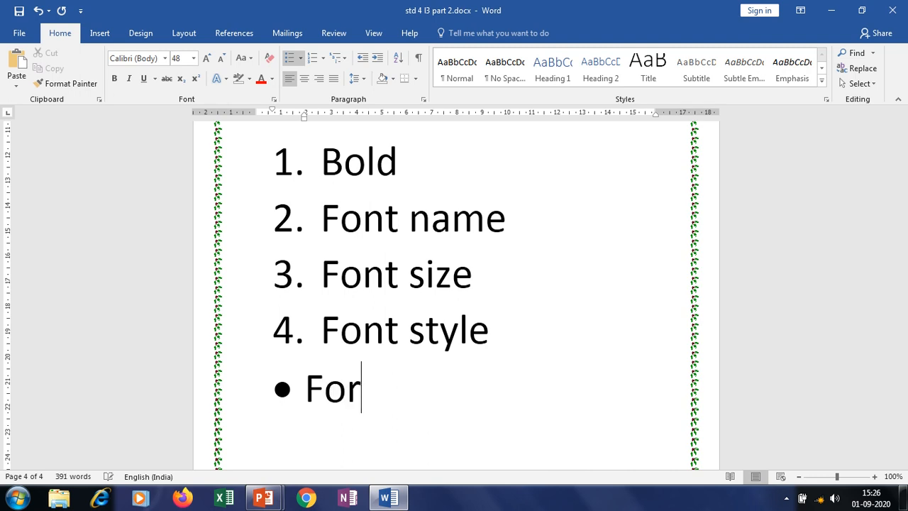
text(matting text)
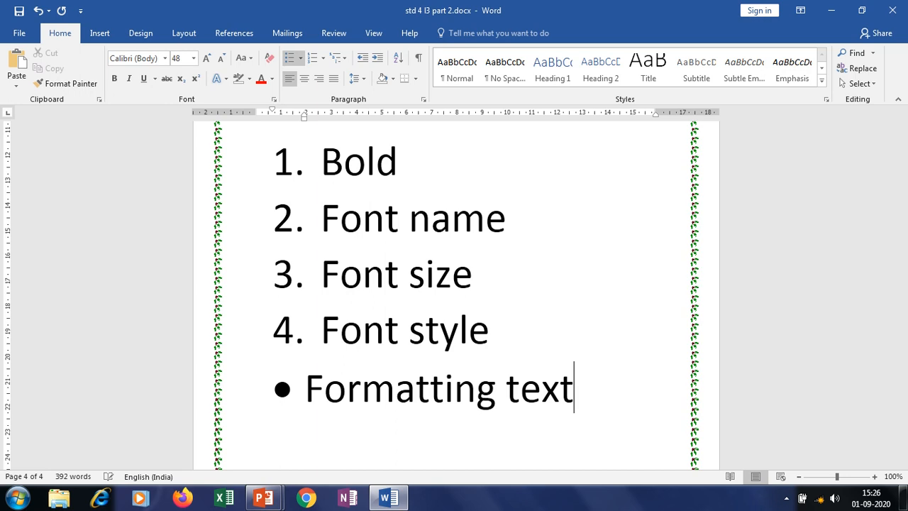
Add Italic as the bulleted item below Formatting text, correcting its spelling, and start another bullet.
key(Return)
text(itlaci)
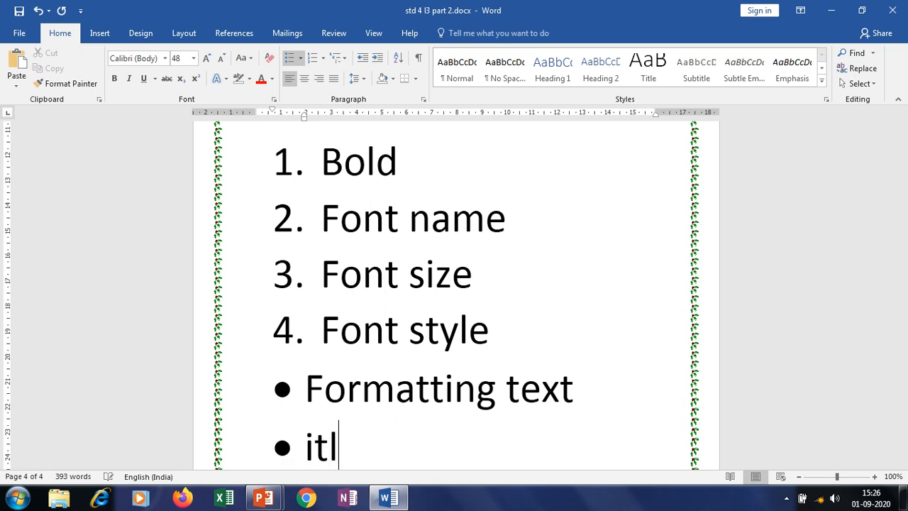
key(BackSpace)
key(BackSpace)
text(i)
key(BackSpace)
key(BackSpace)
key(BackSpace)
text(ali)
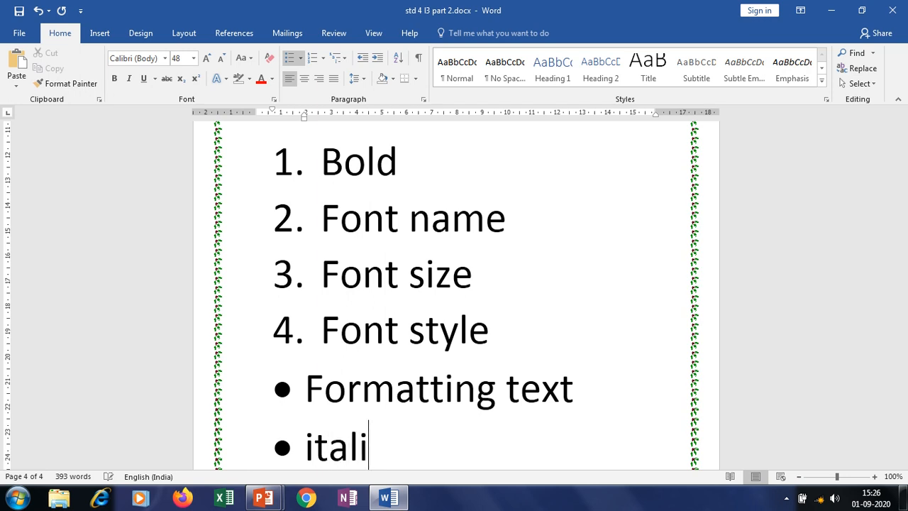
key(Return)
key(BackSpace)
key(BackSpace)
key(BackSpace)
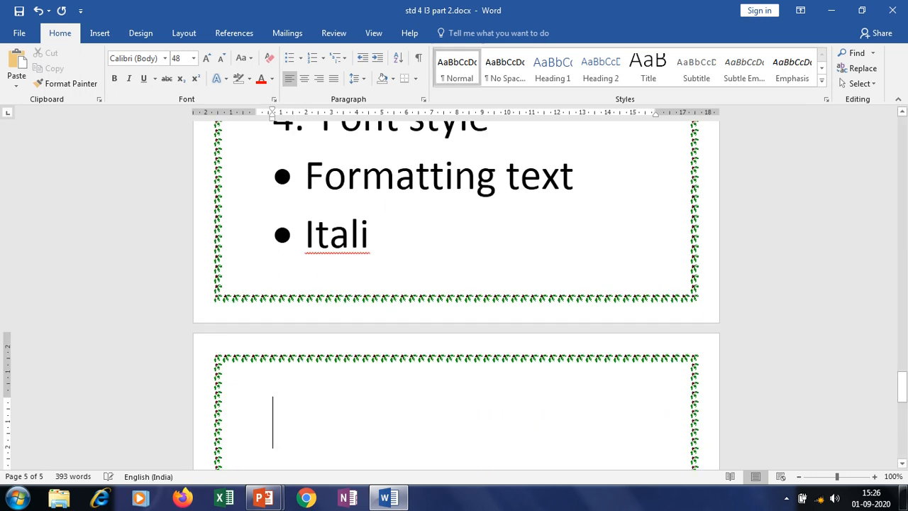
text(c)
key(Return)
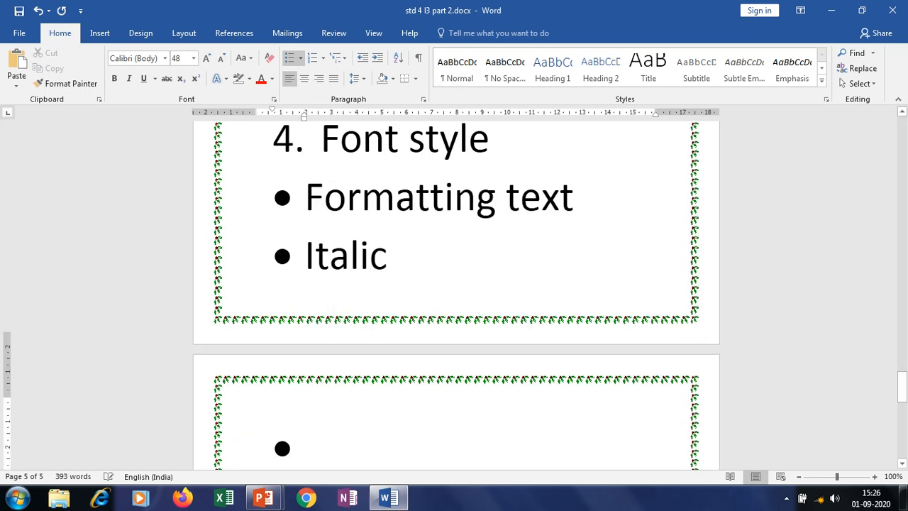
Enter Superscript as the bulleted item below Italic and start an empty bullet beneath it.
text(s)
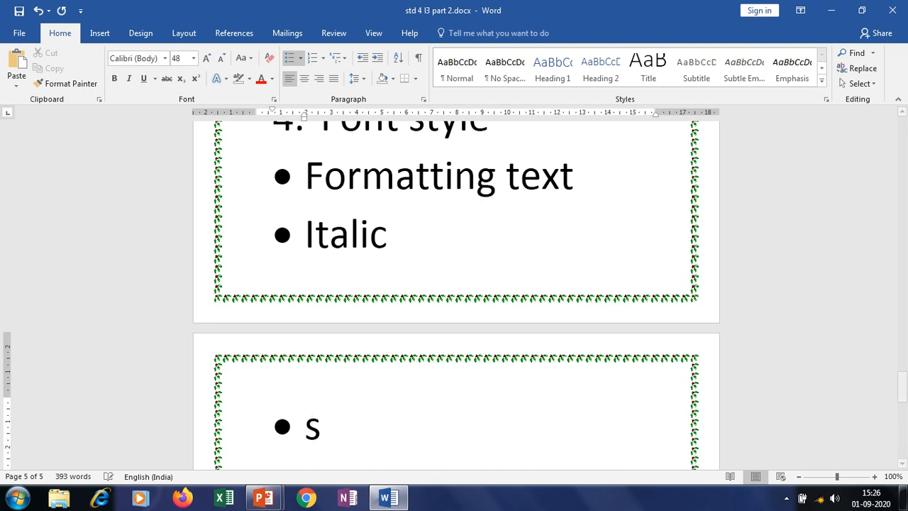
text(uperscript)
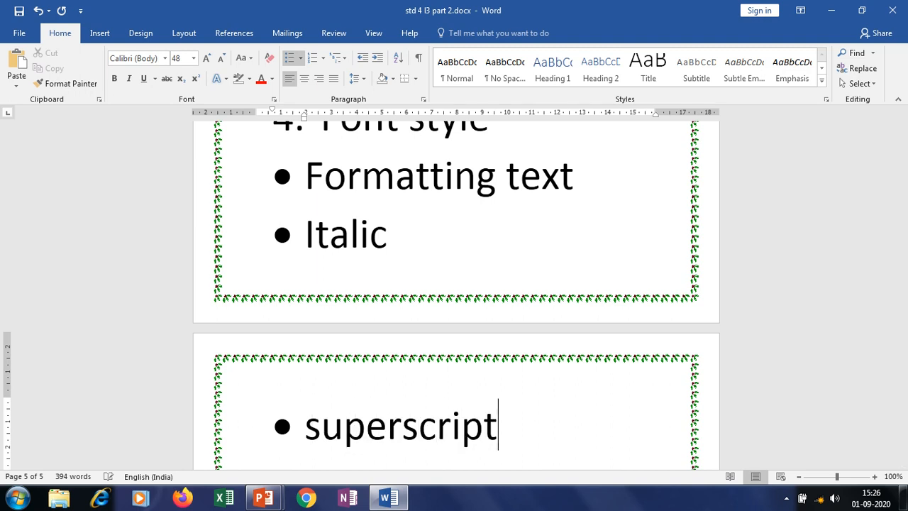
key(Return)
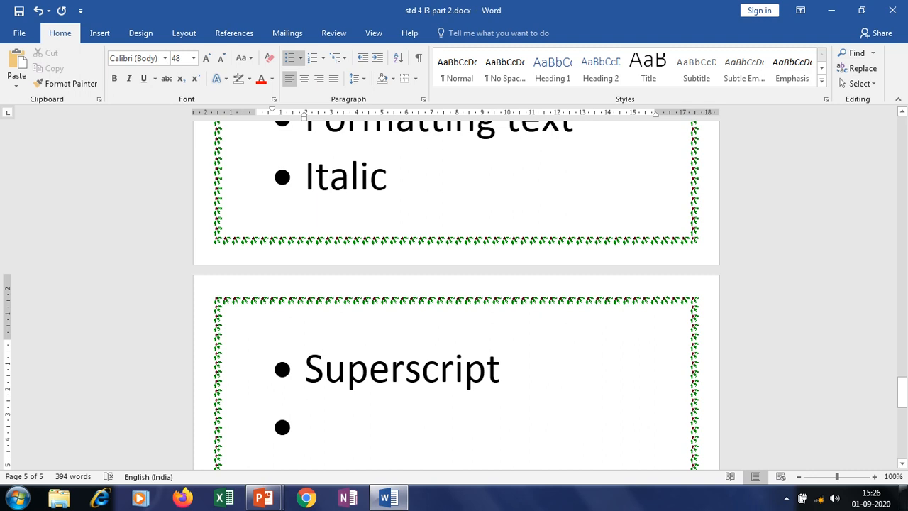
Define a new bullet from the club symbol, Symbol font character code 167, and apply it to the bulleted list.
scroll(271, 243, up, 3)
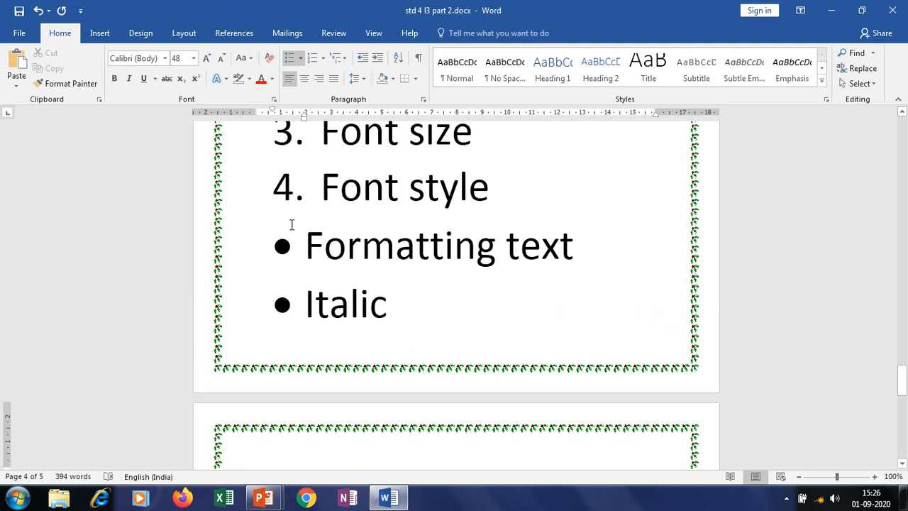
click(302, 59)
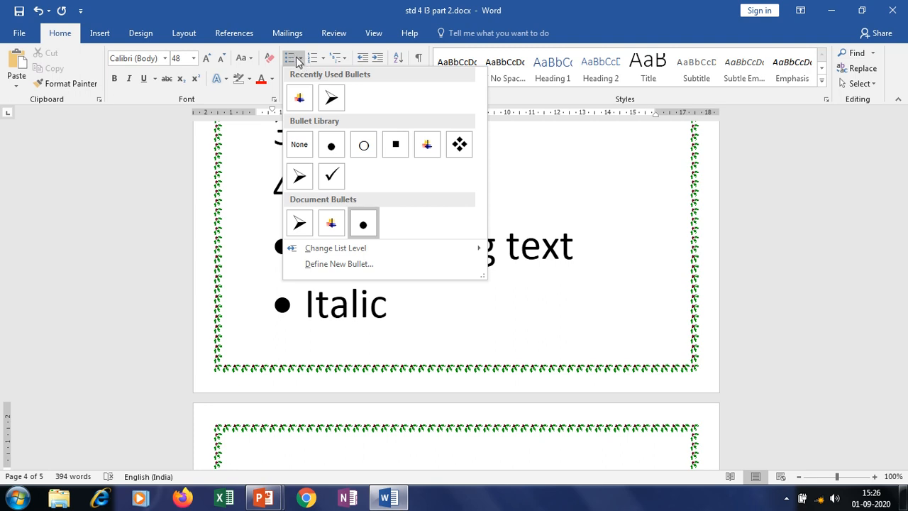
click(335, 269)
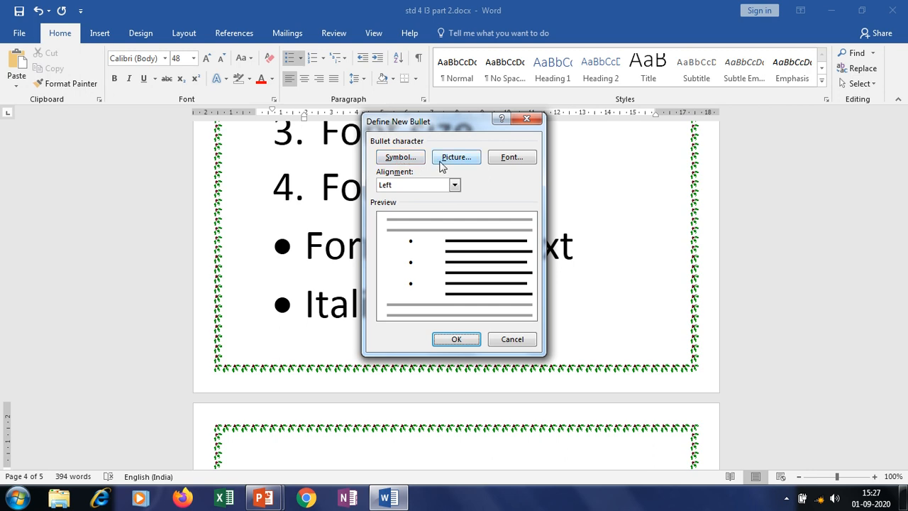
click(402, 158)
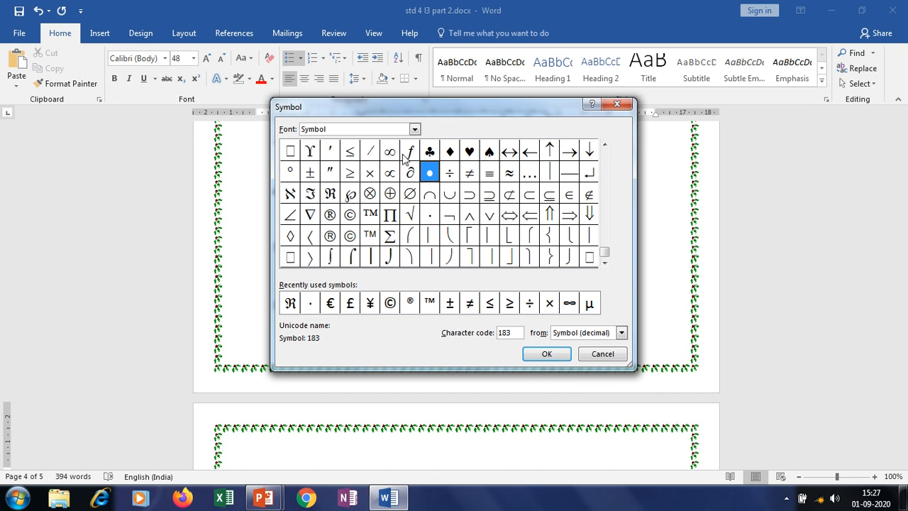
click(429, 152)
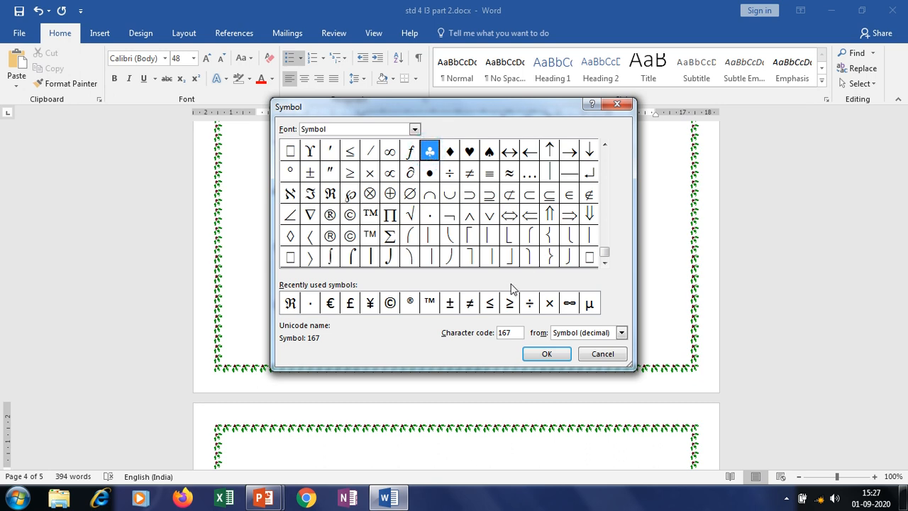
click(537, 355)
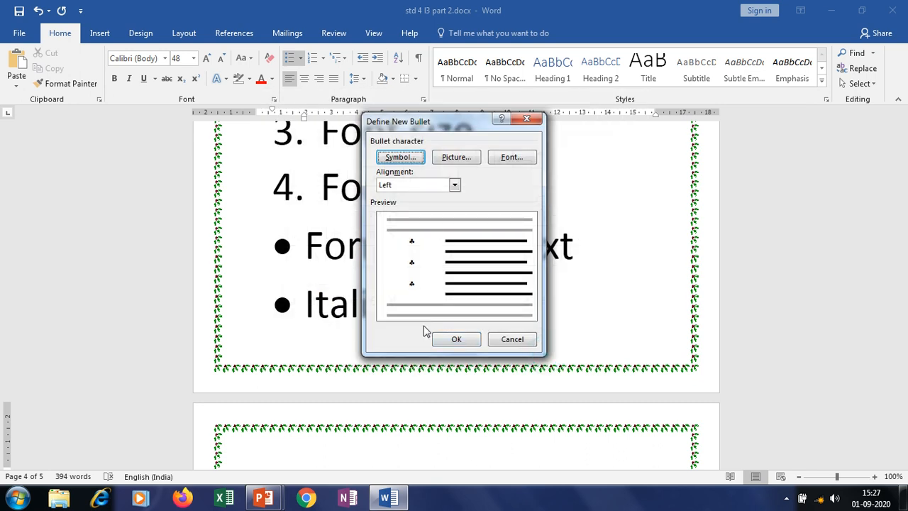
click(443, 339)
scroll(432, 330, down, 3)
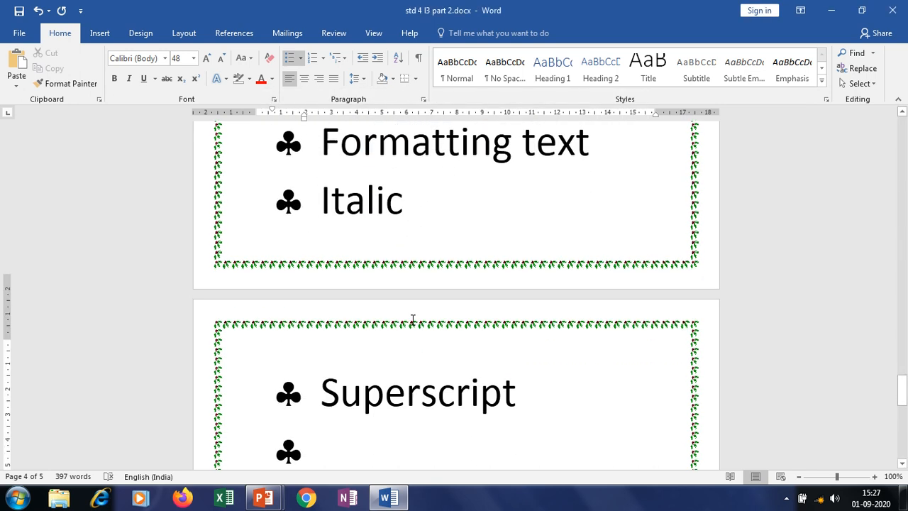
Remove the empty club bullet below Superscript and start an automatic round bullet with an asterisk on a lower line.
scroll(413, 320, down, 5)
scroll(391, 315, up, 3)
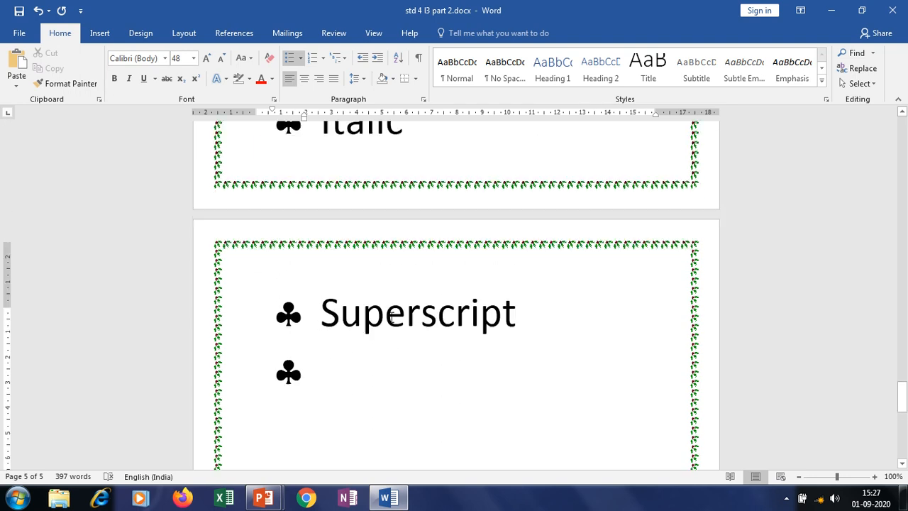
scroll(392, 317, up, 2)
scroll(392, 317, down, 2)
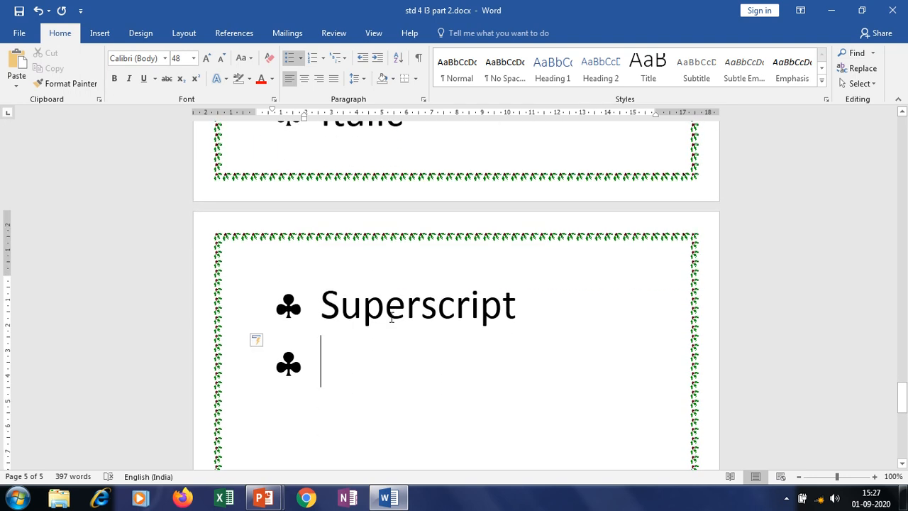
key(BackSpace)
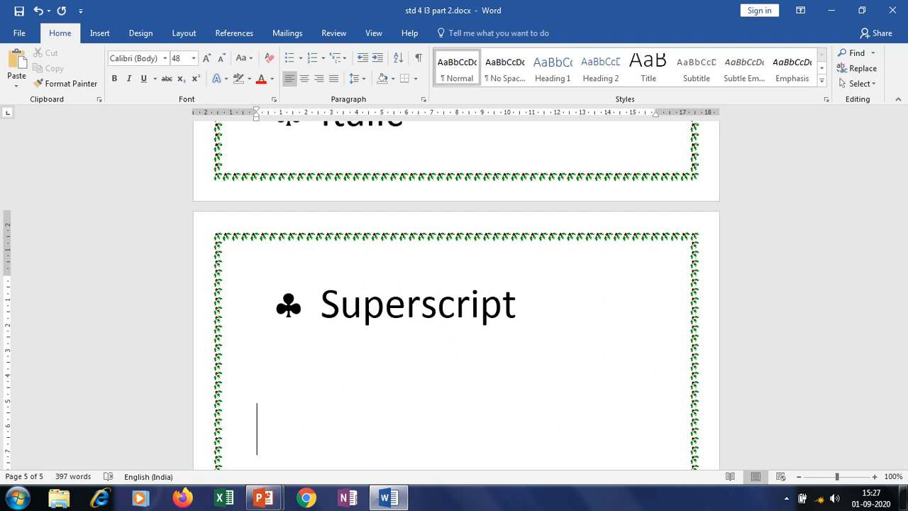
text(*)
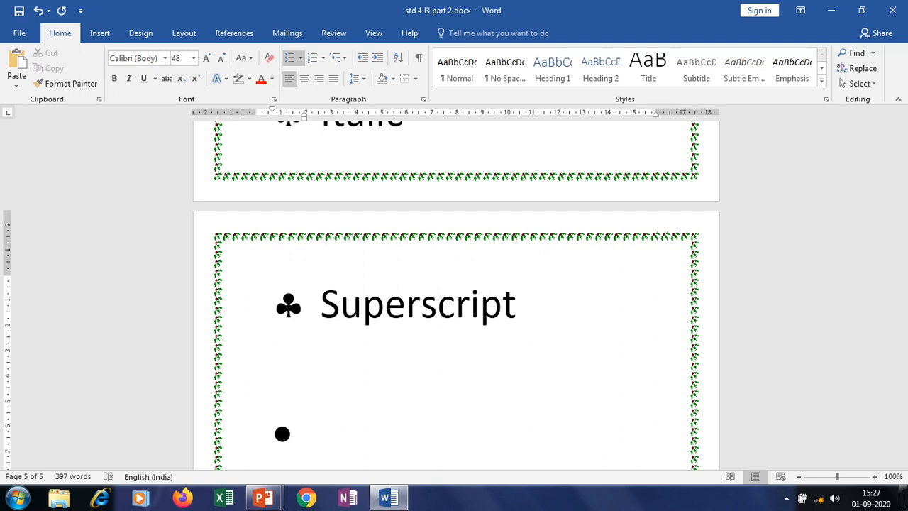
click(387, 316)
text(un)
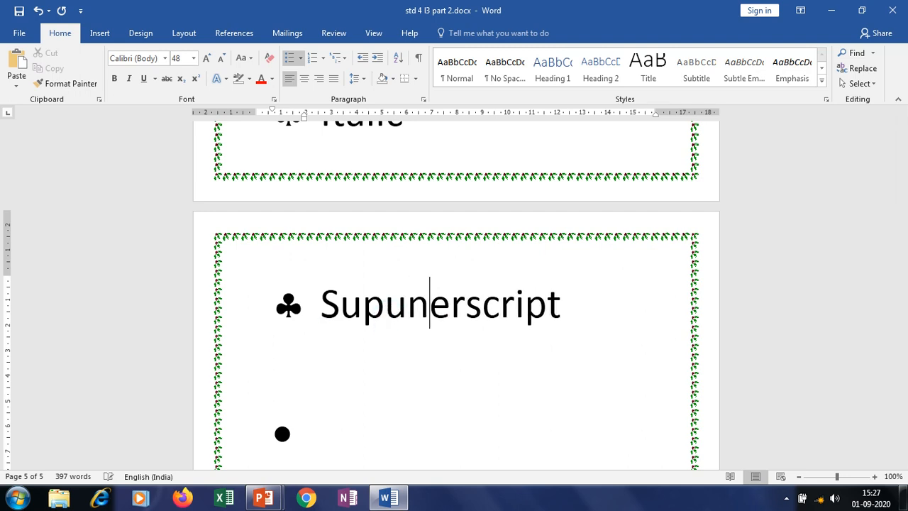
key(BackSpace)
key(BackSpace)
Enter Underline text as the first item of the round-bulleted list below Superscript and start another bullet.
key(Down)
key(Down)
text(underline)
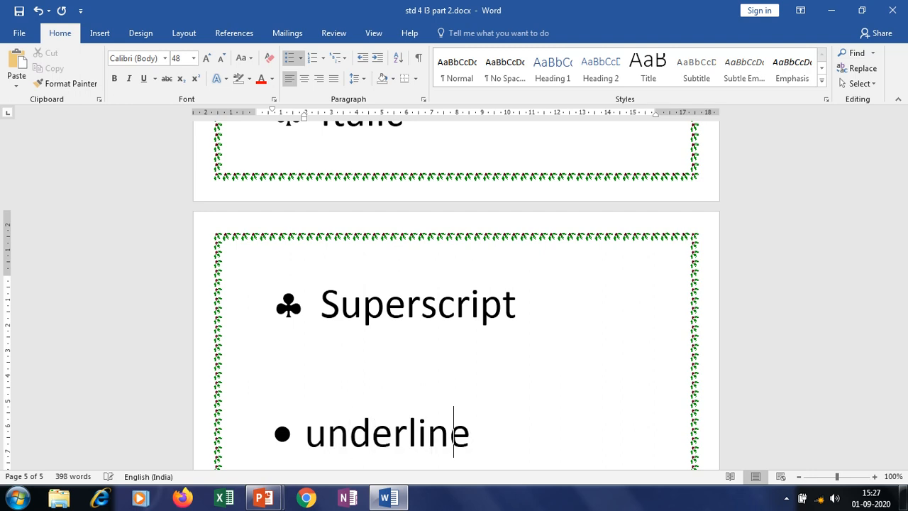
text( text)
key(Return)
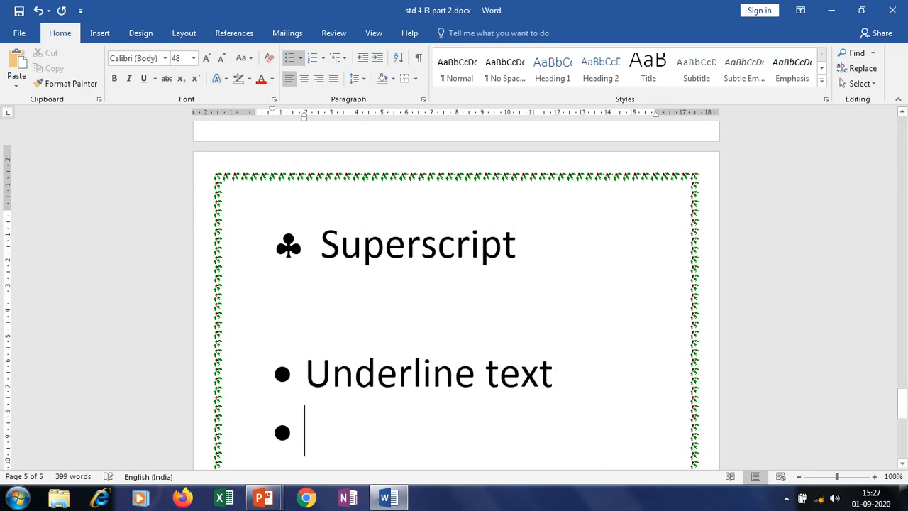
Enter Text alignment as the bulleted item below Underline text, correcting its spelling.
text(text ali)
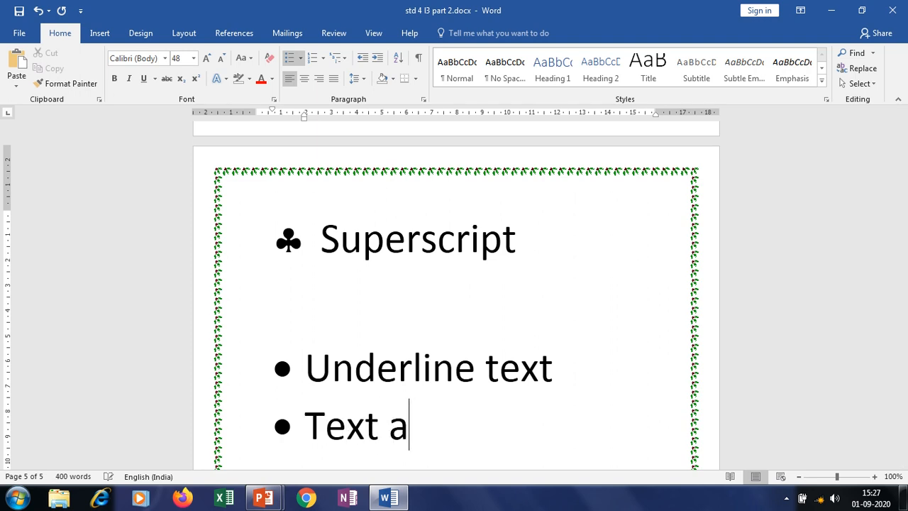
text(gnem)
key(BackSpace)
key(BackSpace)
text(ment)
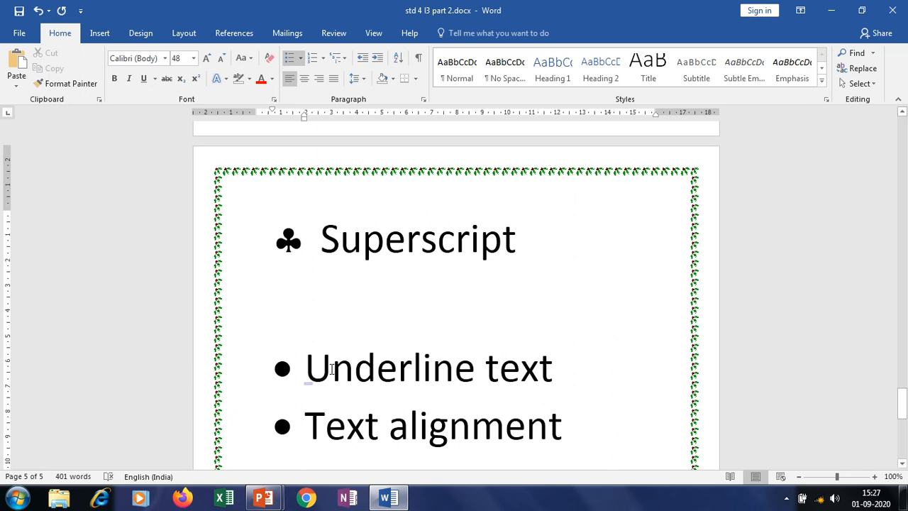
Start defining a new bullet for the Underline text list and look through the available Symbol font characters without choosing one.
click(303, 365)
click(300, 63)
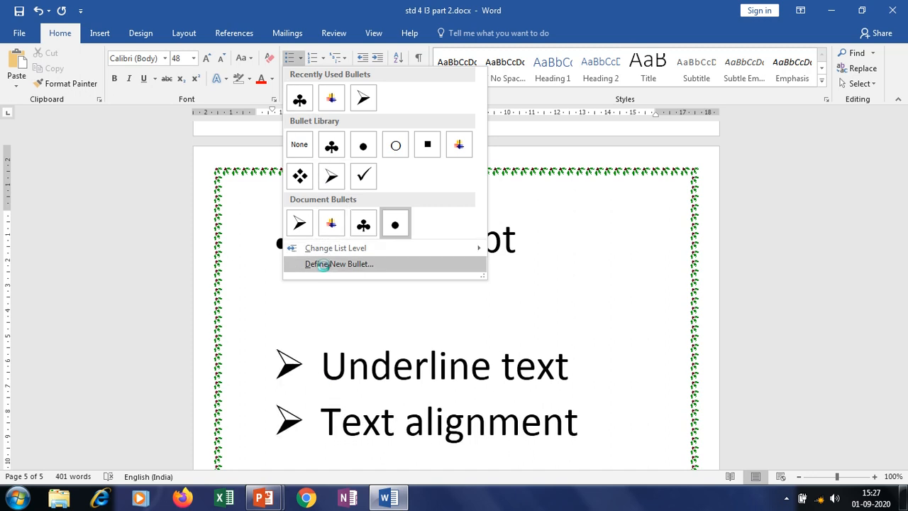
click(325, 265)
click(405, 159)
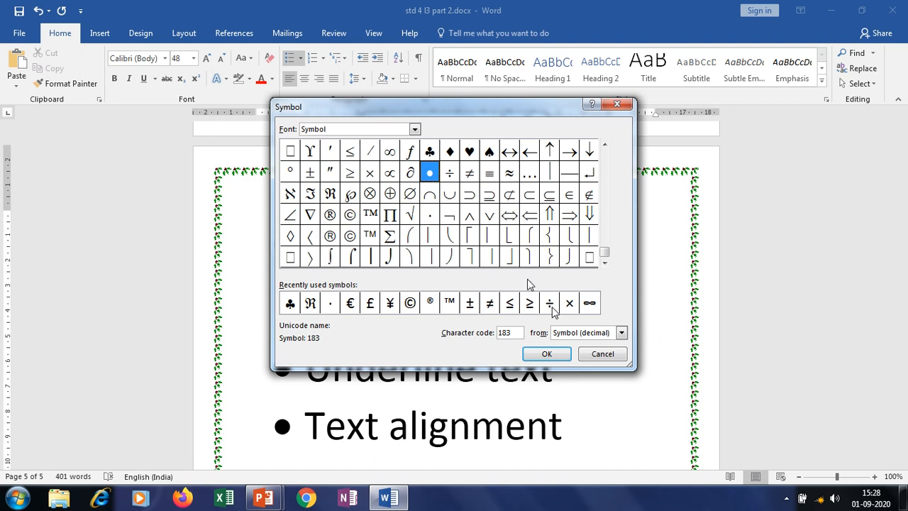
click(608, 357)
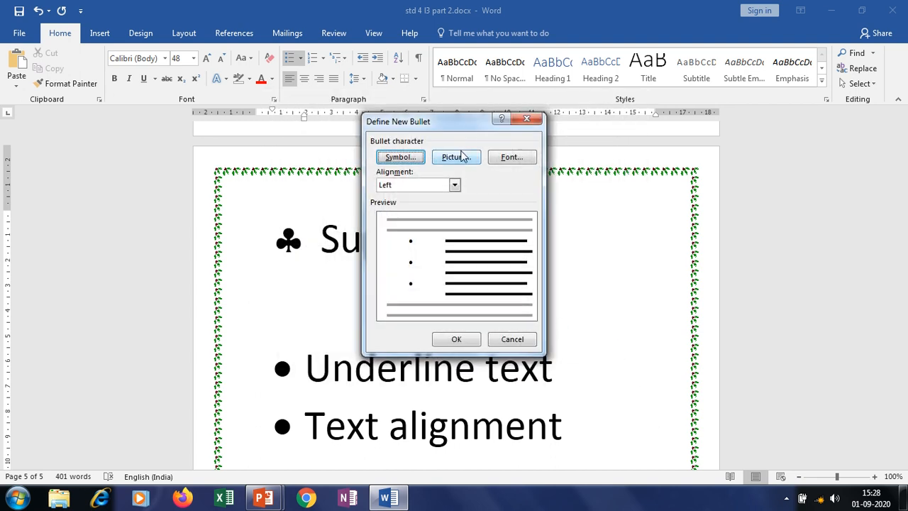
Define Lighthouse.jpg from the offline Sample Pictures folder as the picture bullet for the Underline text list.
click(457, 158)
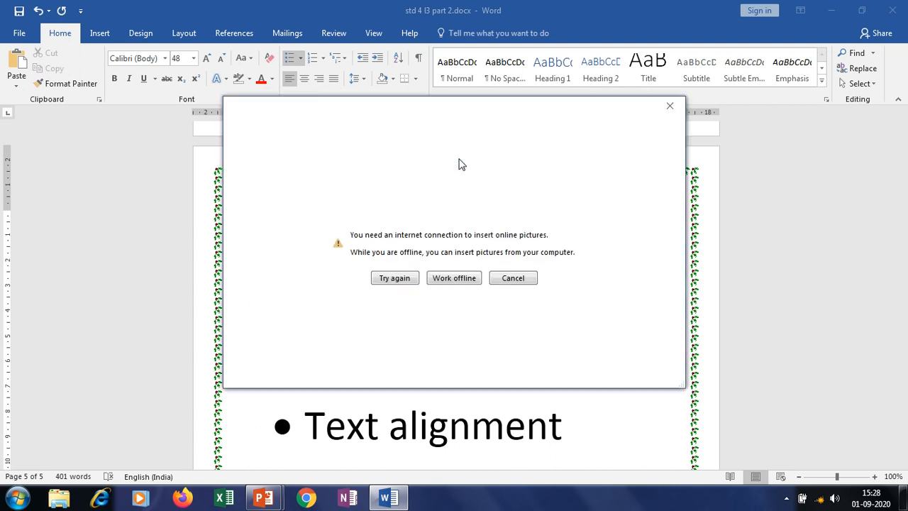
click(467, 286)
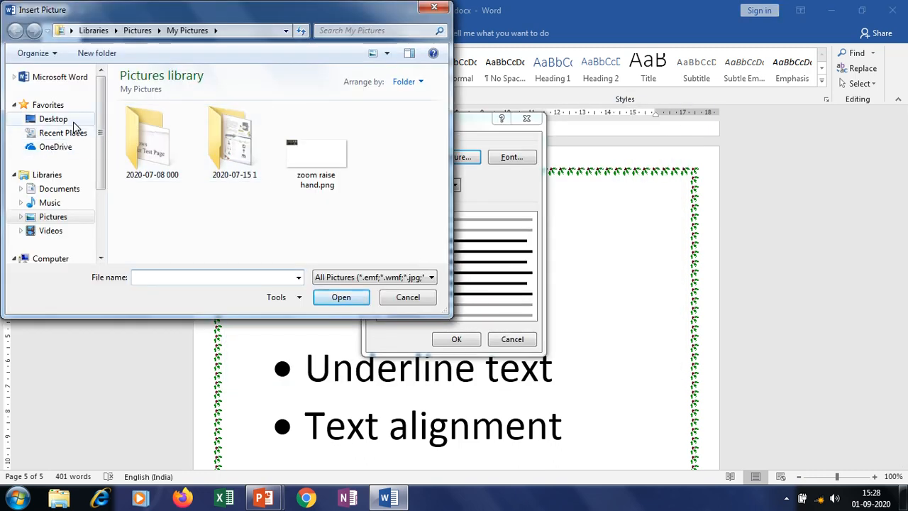
click(55, 217)
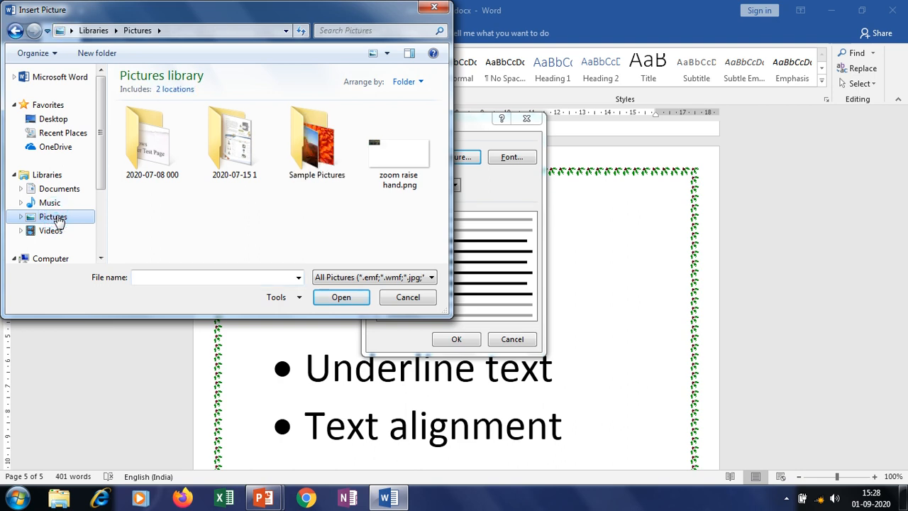
double_click(314, 151)
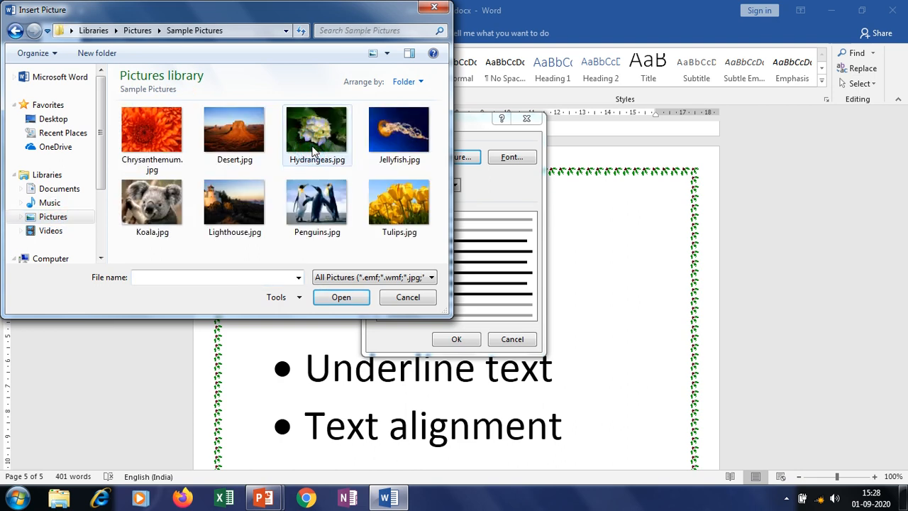
click(313, 204)
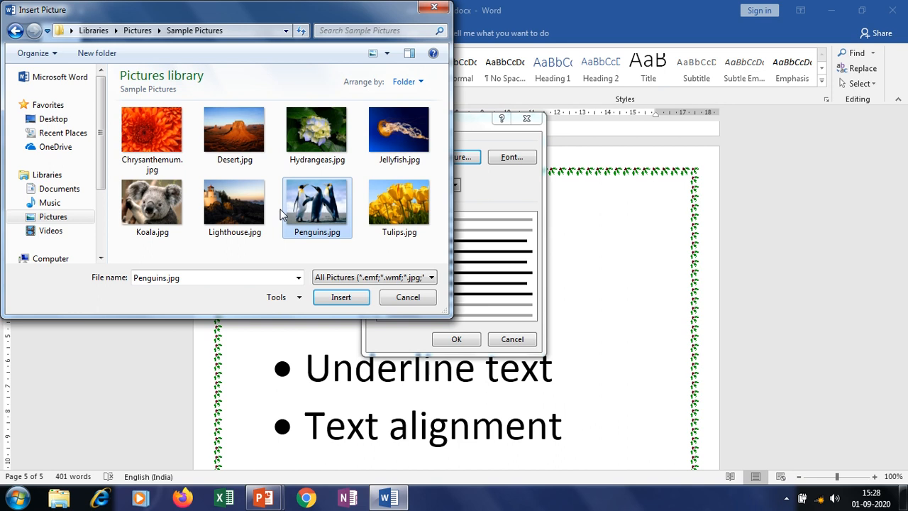
double_click(234, 204)
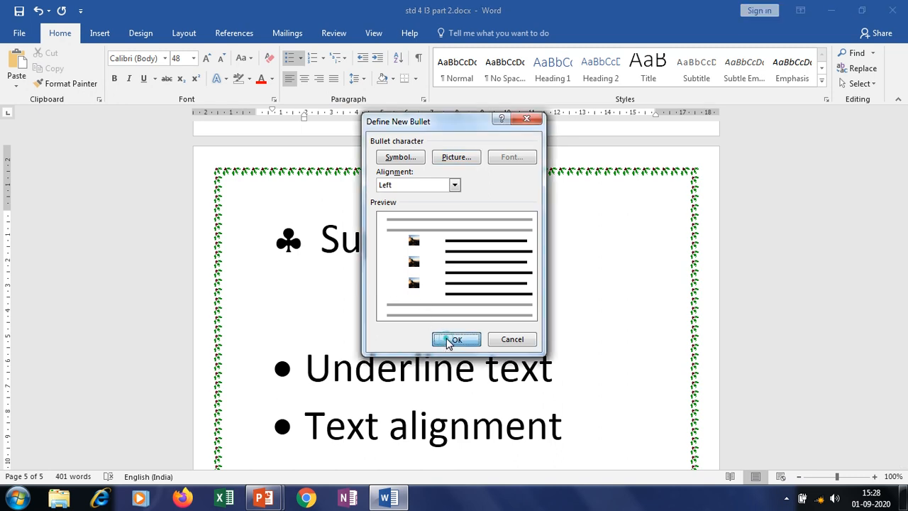
click(454, 339)
Define Tulips.jpg from the offline Sample Pictures folder as the new picture bullet for the Underline text and Text alignment items.
scroll(376, 337, down, 2)
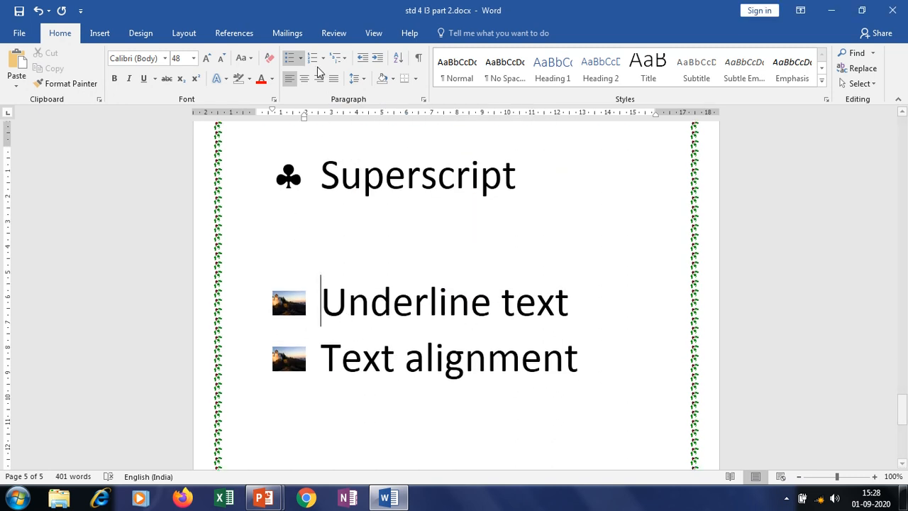
click(299, 58)
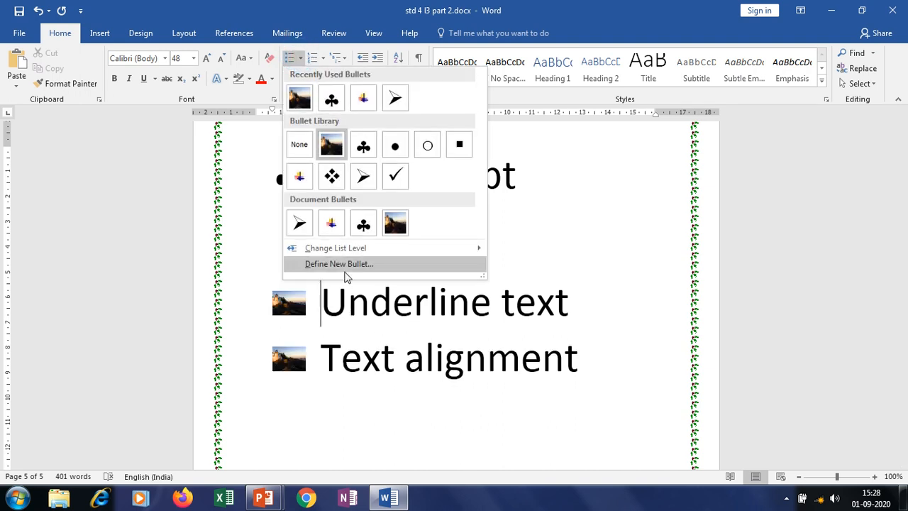
click(346, 264)
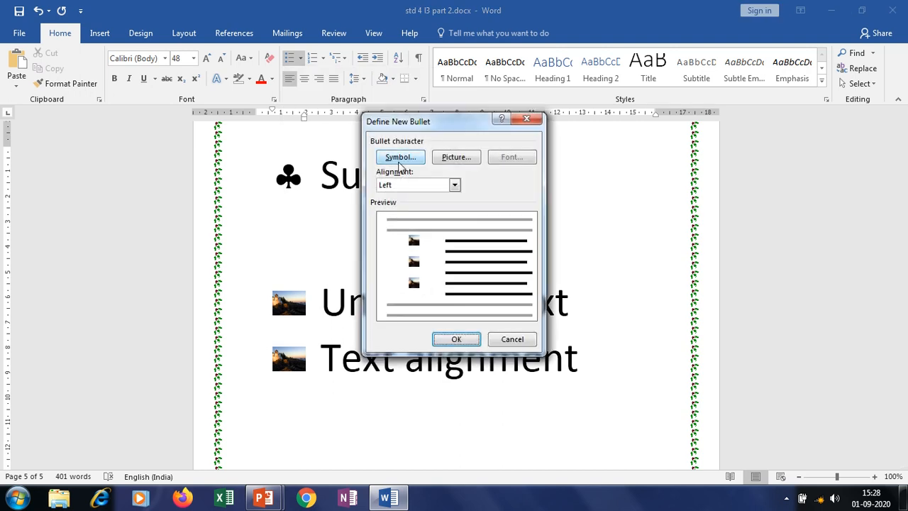
click(472, 160)
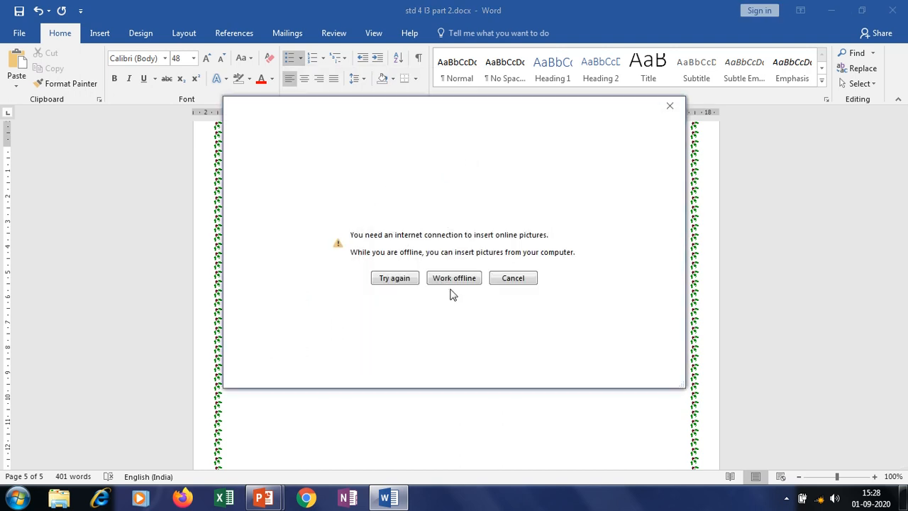
click(449, 278)
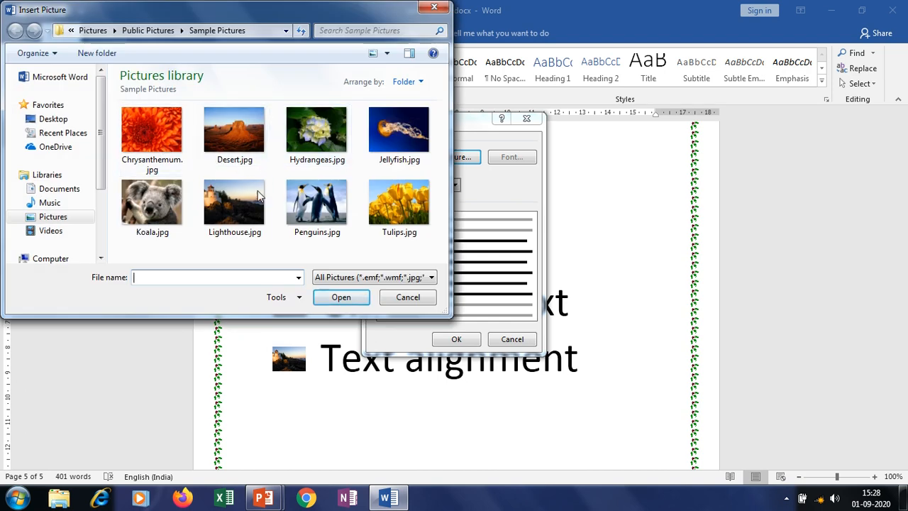
click(415, 211)
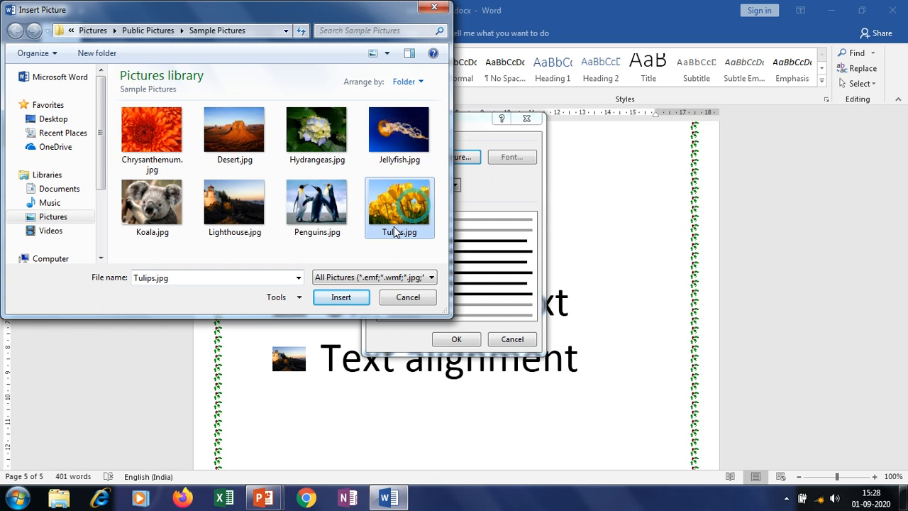
click(355, 297)
click(456, 339)
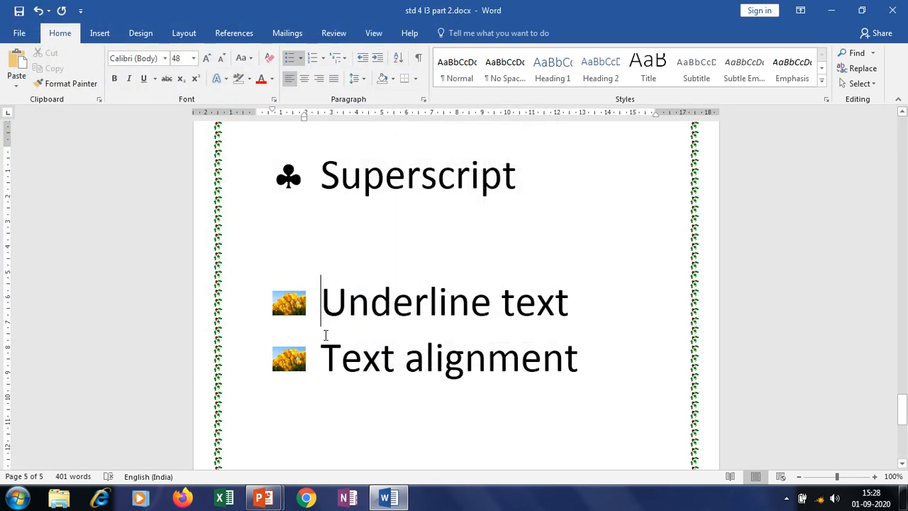
Review the picture bullets, club bullets and numbered list on the document's last two pages.
scroll(326, 335, up, 1)
scroll(325, 335, down, 2)
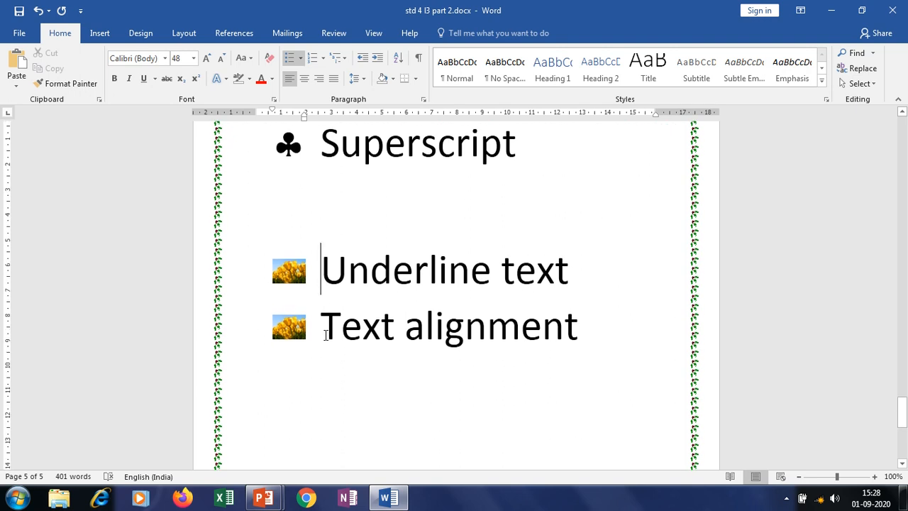
scroll(325, 335, up, 5)
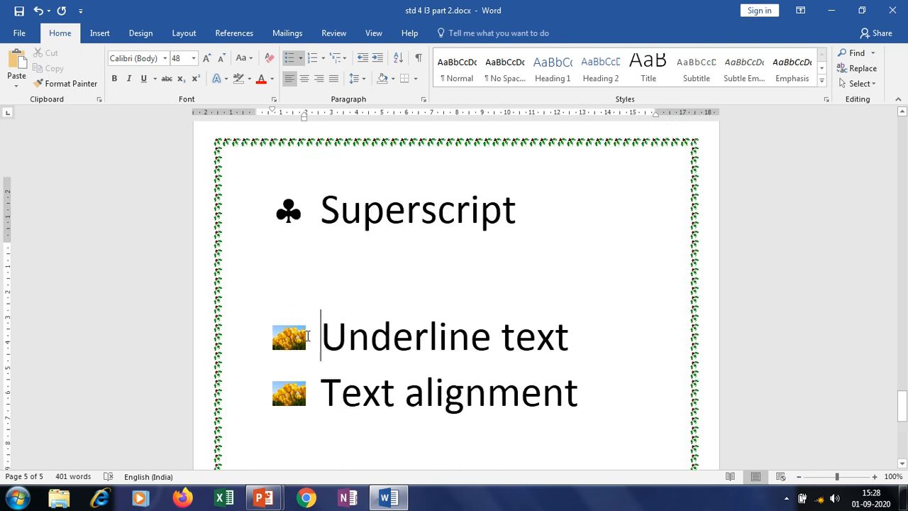
click(296, 301)
scroll(297, 302, up, 8)
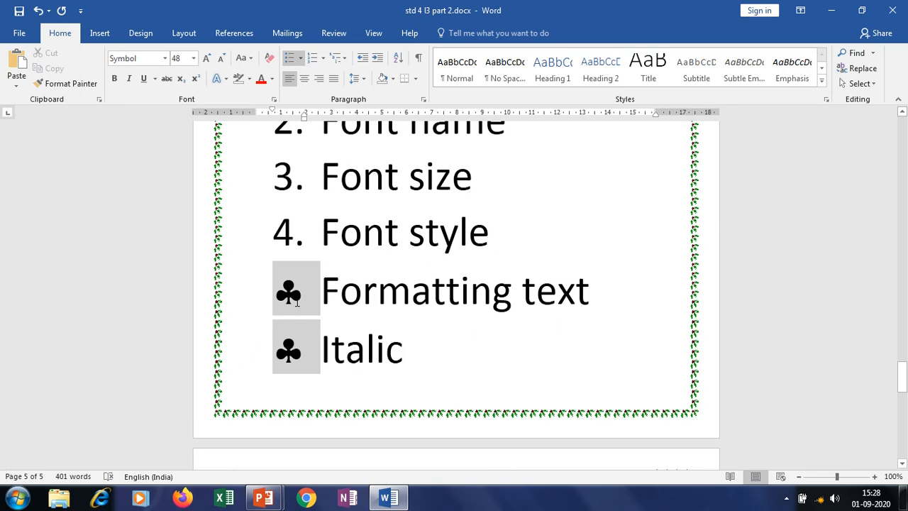
click(288, 281)
scroll(363, 335, up, 8)
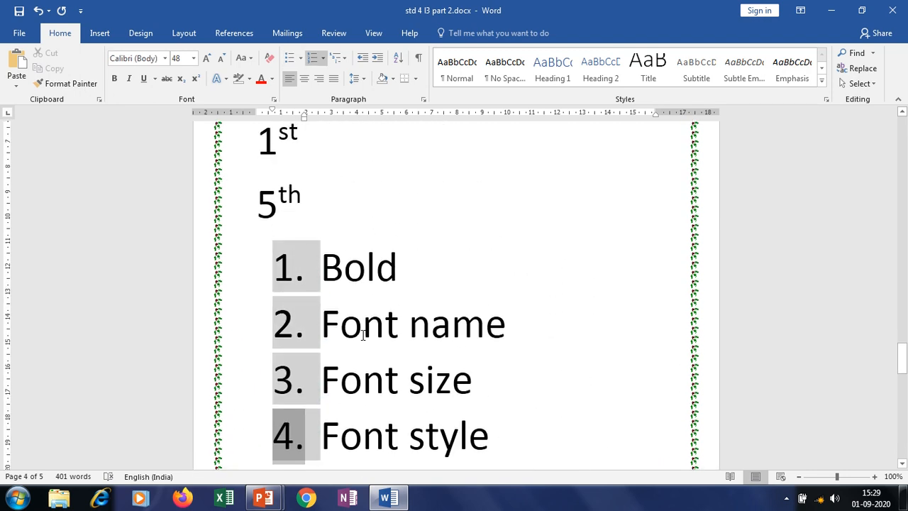
scroll(363, 335, down, 4)
scroll(362, 335, down, 1)
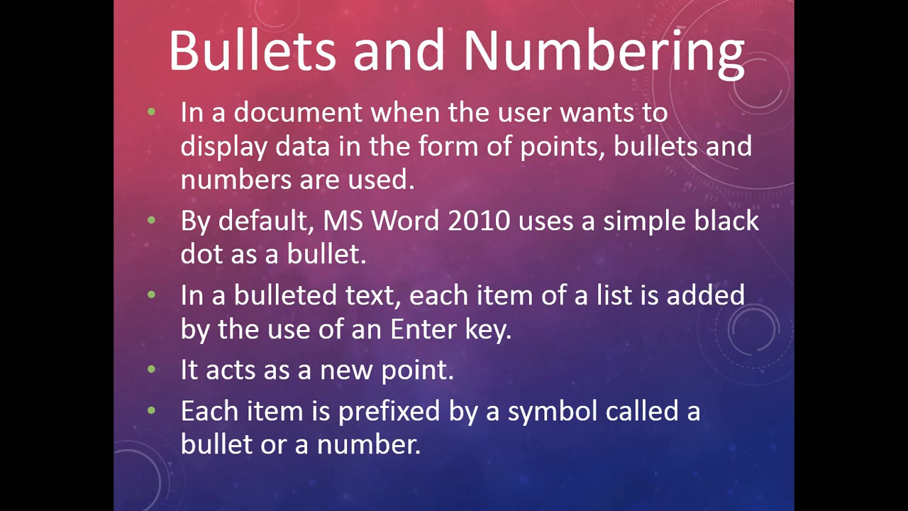
mouse_move(59, 478)
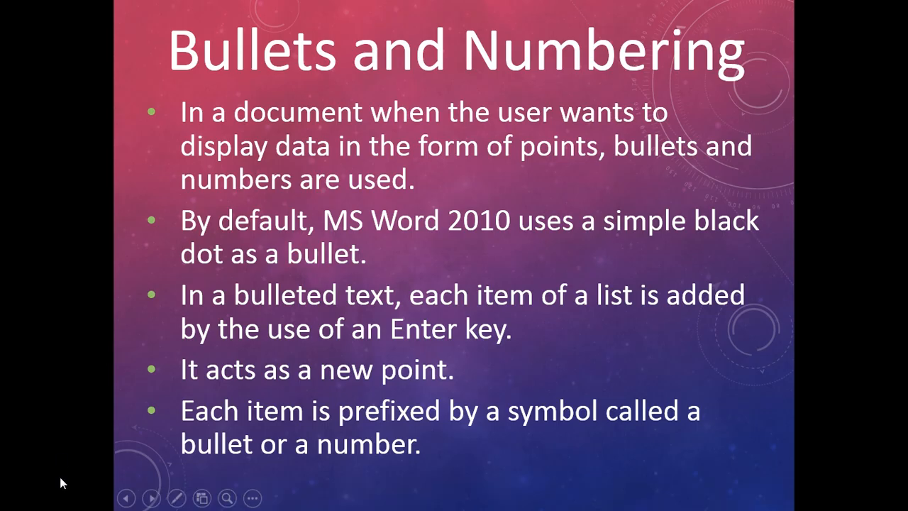
click(154, 498)
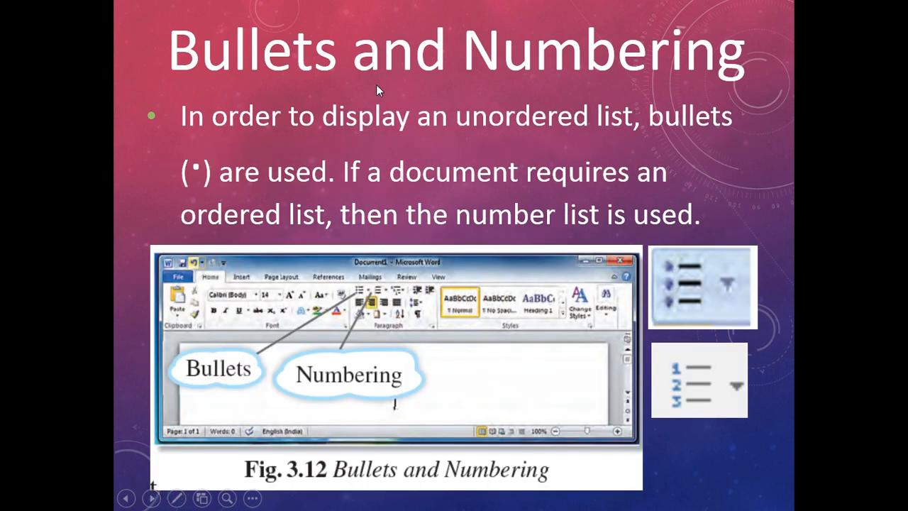